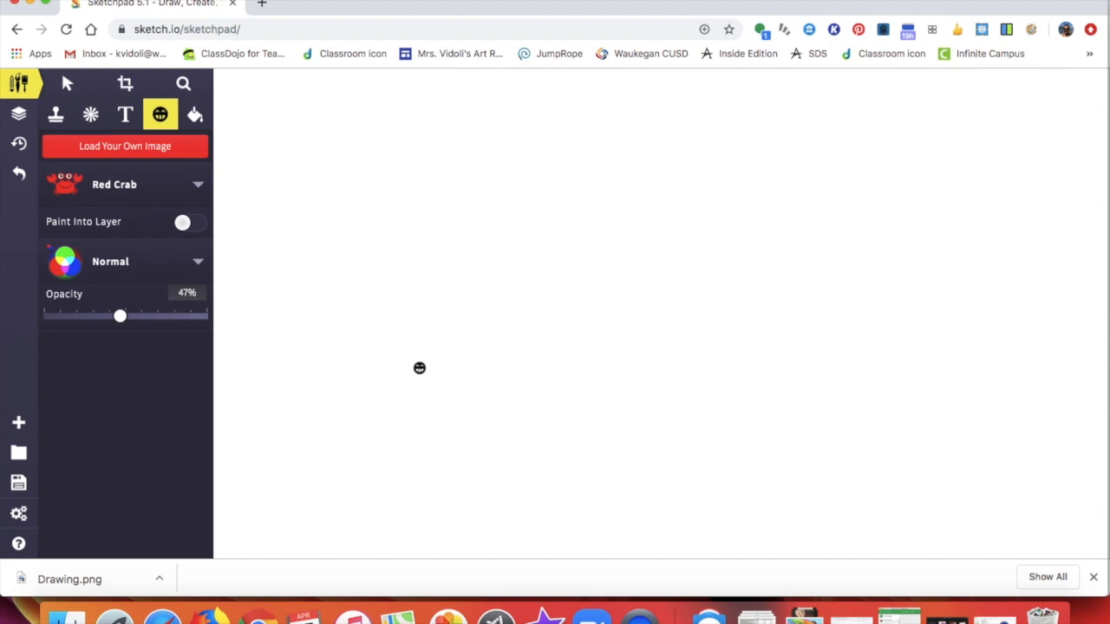
{"action": "left_click", "coordinate": [67, 86]}
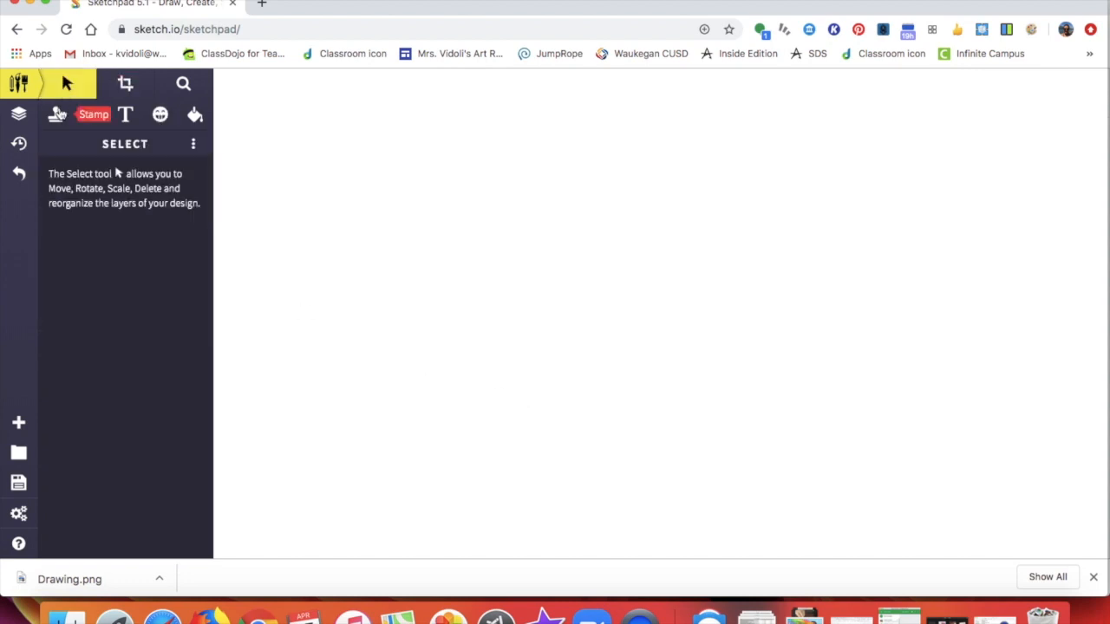
{"action": "left_click", "coordinate": [58, 115]}
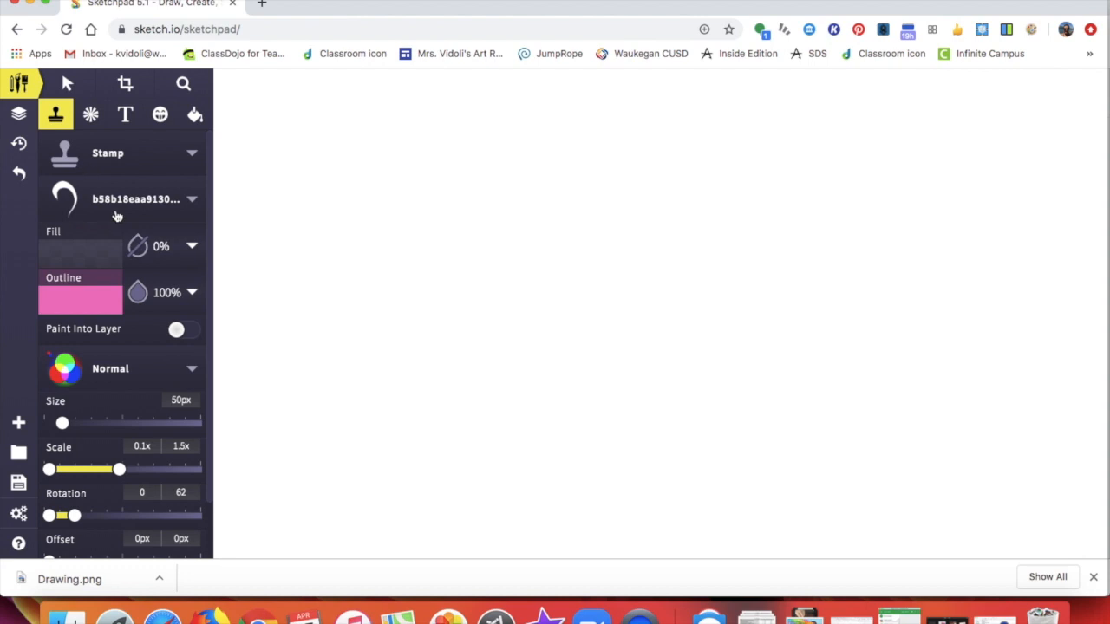
{"action": "left_click", "coordinate": [67, 84]}
Fill the blank canvas with a light-to-dark blue linear gradient using Vector Fill
{"action": "left_click", "coordinate": [195, 116]}
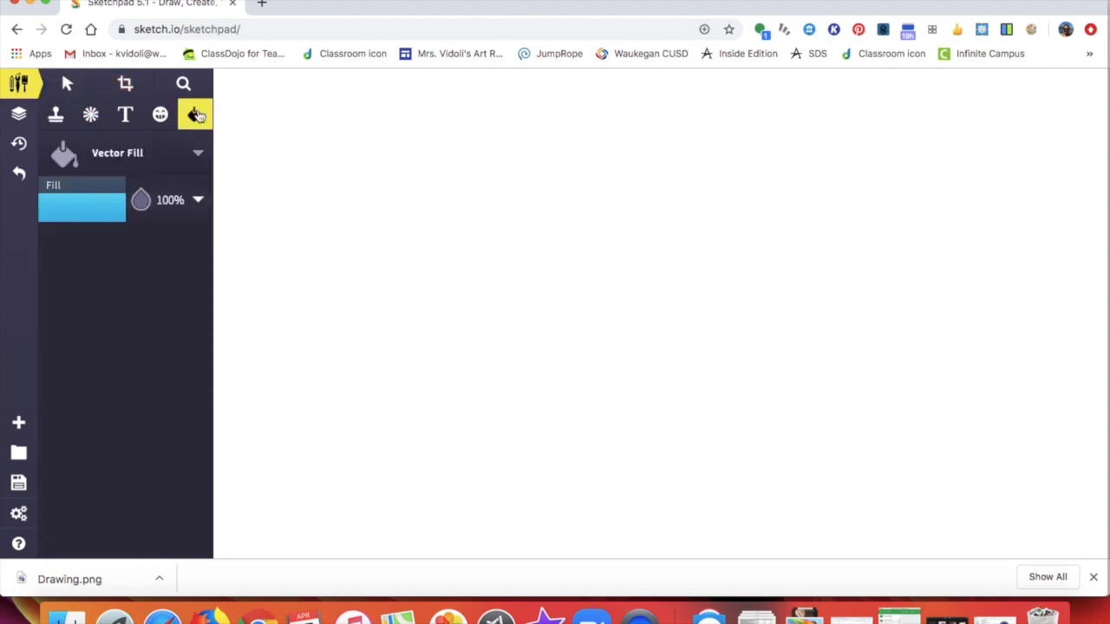
{"action": "left_click", "coordinate": [86, 215]}
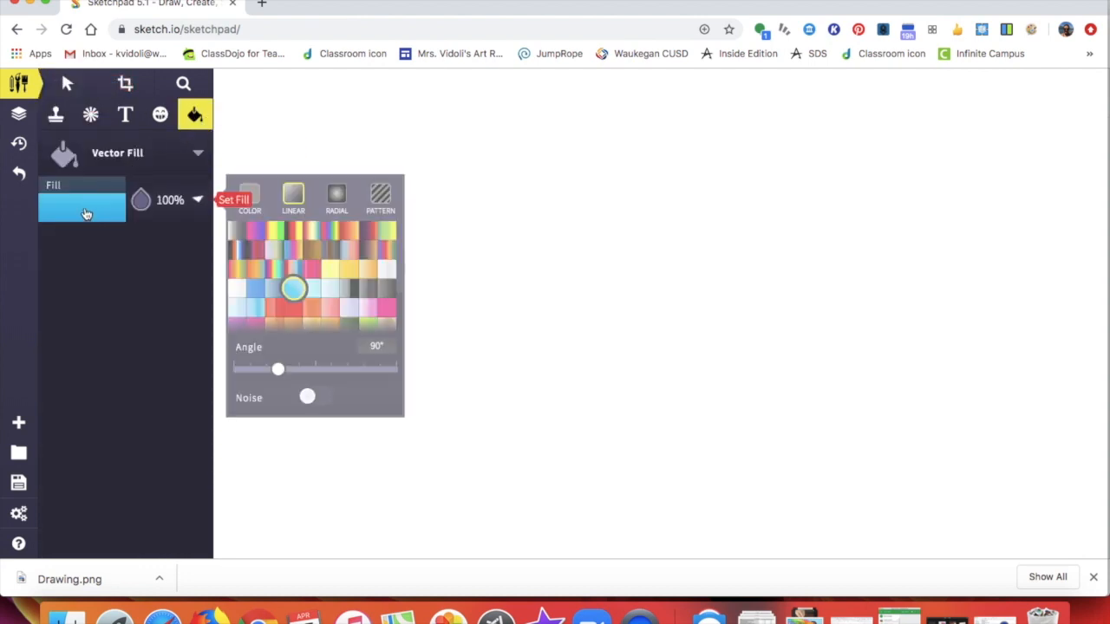
{"action": "left_click", "coordinate": [258, 312]}
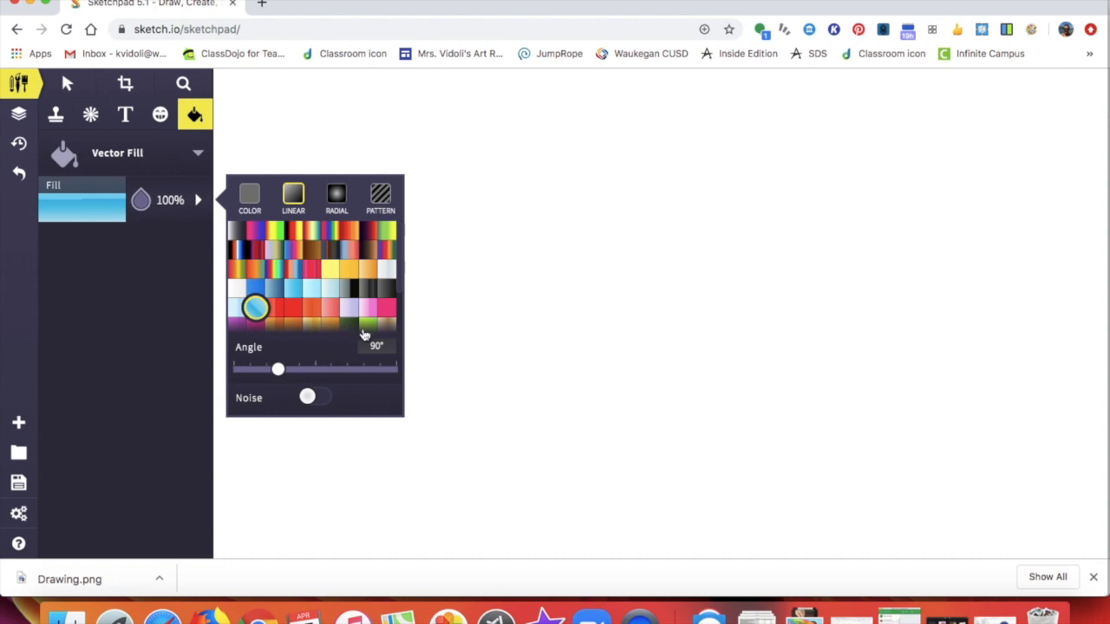
{"action": "left_click", "coordinate": [548, 300]}
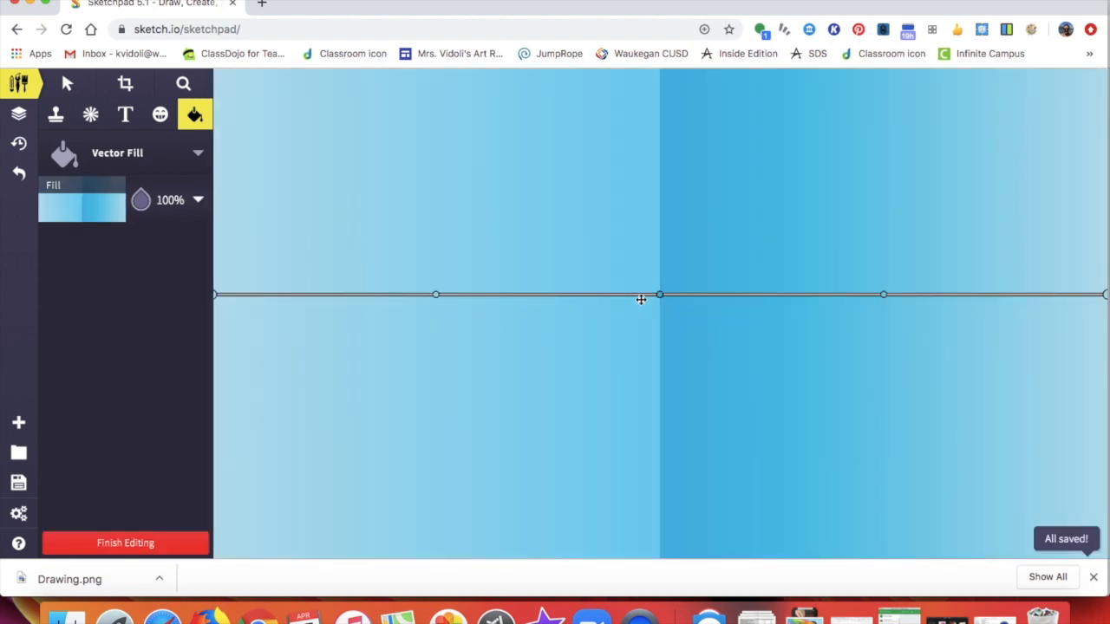
Reorient the blue gradient to run vertically, stretching its handles from just above the visible canvas down to near its lower edge
{"action": "left_click", "coordinate": [19, 83]}
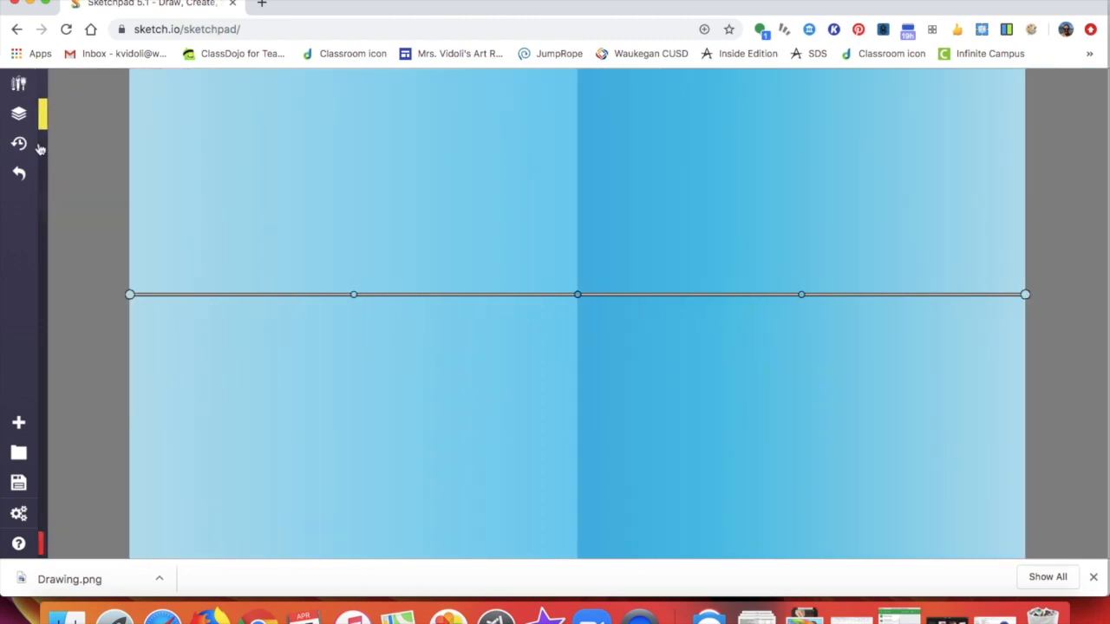
{"action": "mouse_move", "coordinate": [132, 306]}
{"action": "left_mouse_down"}
{"action": "mouse_move", "coordinate": [248, 379]}
{"action": "mouse_move", "coordinate": [499, 439]}
{"action": "left_mouse_up"}
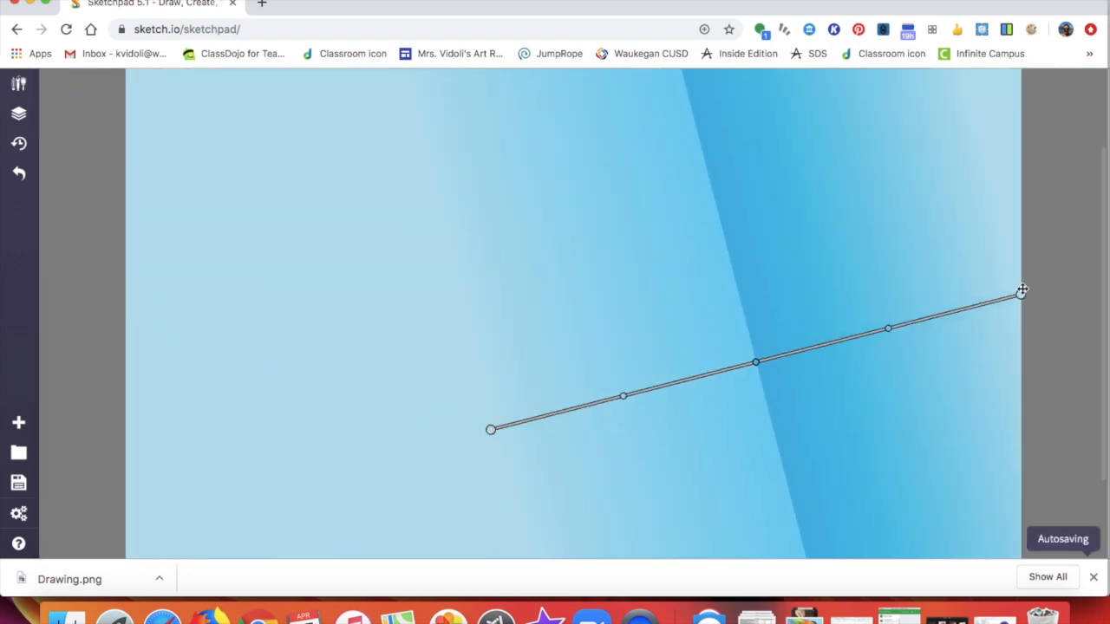
{"action": "left_click_drag", "start_coordinate": [1022, 296], "coordinate": [492, 522]}
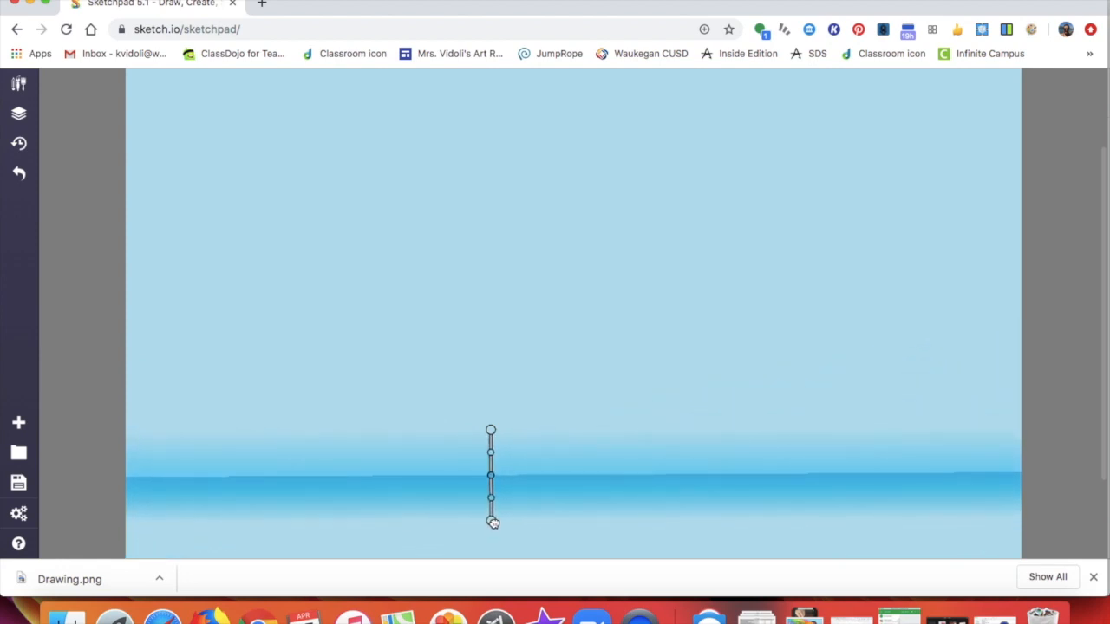
{"action": "left_click_drag", "start_coordinate": [493, 522], "coordinate": [492, 523]}
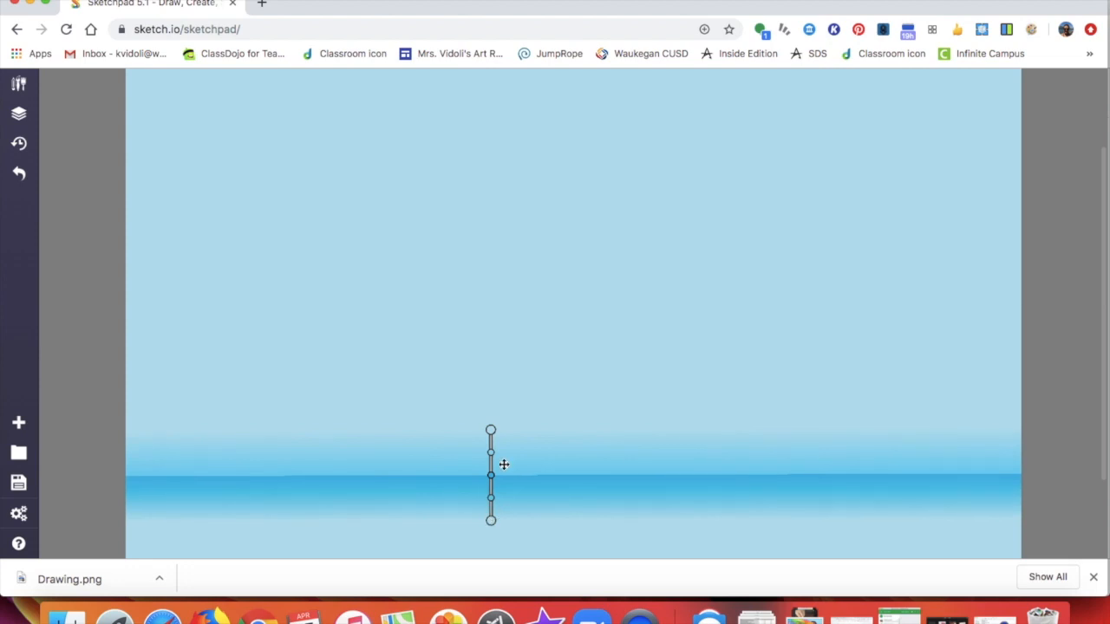
{"action": "left_click_drag", "start_coordinate": [490, 430], "coordinate": [490, 55]}
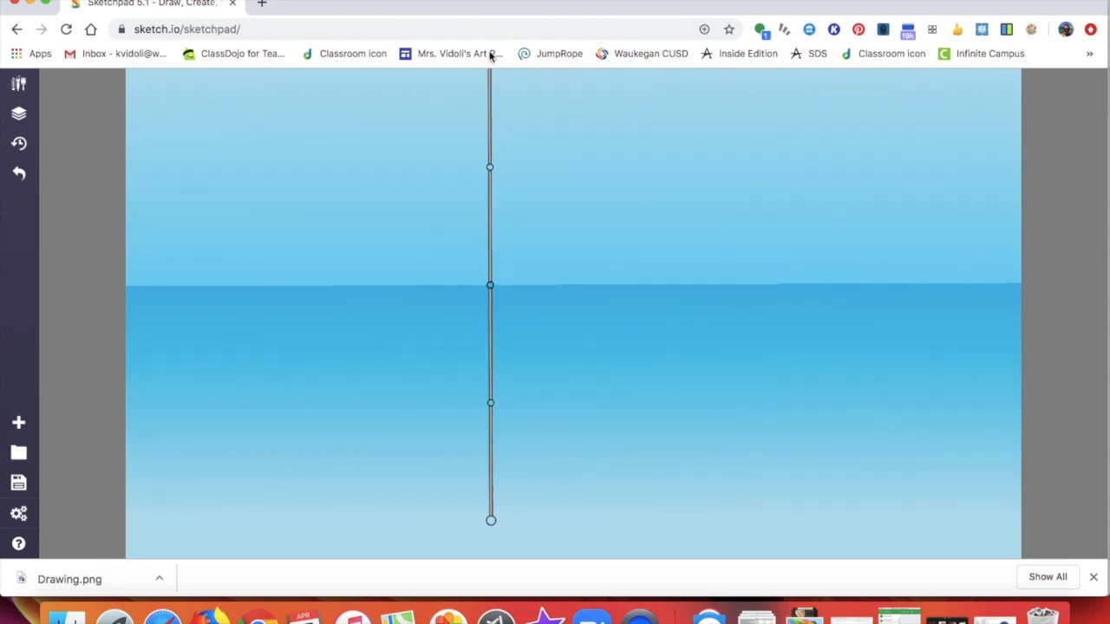
{"action": "left_click_drag", "start_coordinate": [490, 56], "coordinate": [491, 55]}
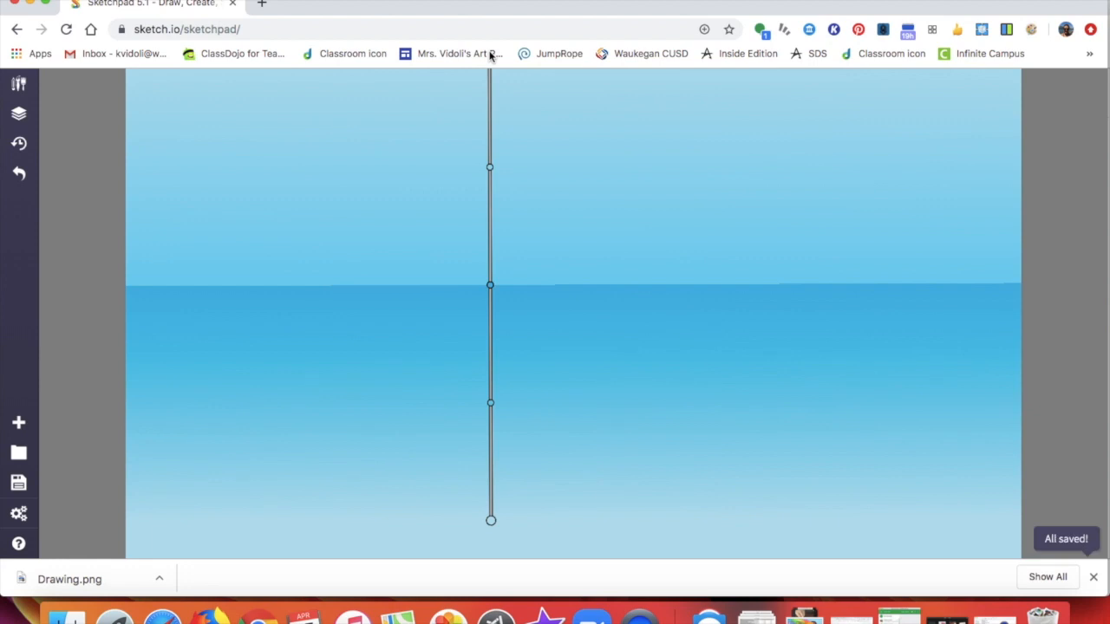
Draw a rectangle covering the canvas below the horizon, with a light-to-dark green linear gradient fill and no outline
{"action": "left_click", "coordinate": [19, 84]}
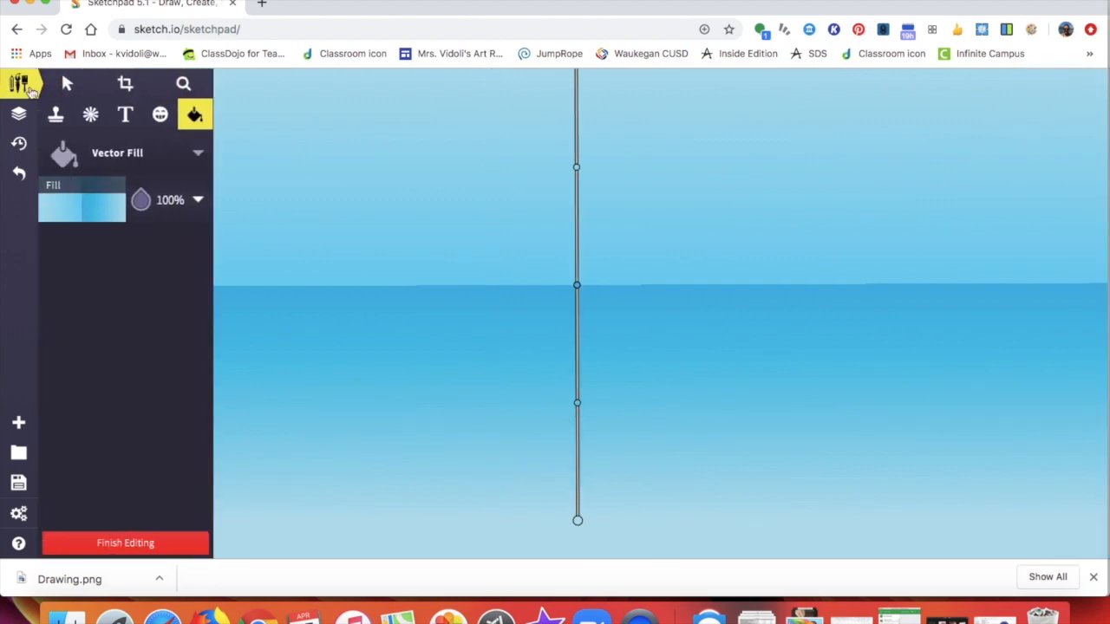
{"action": "left_click", "coordinate": [56, 116]}
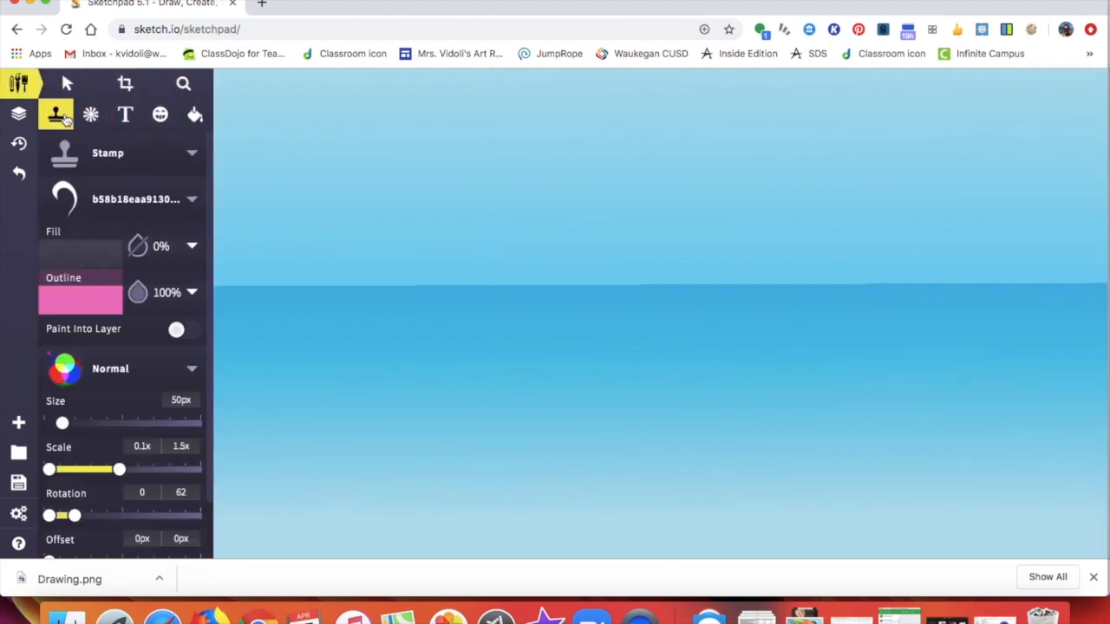
{"action": "left_click", "coordinate": [90, 115]}
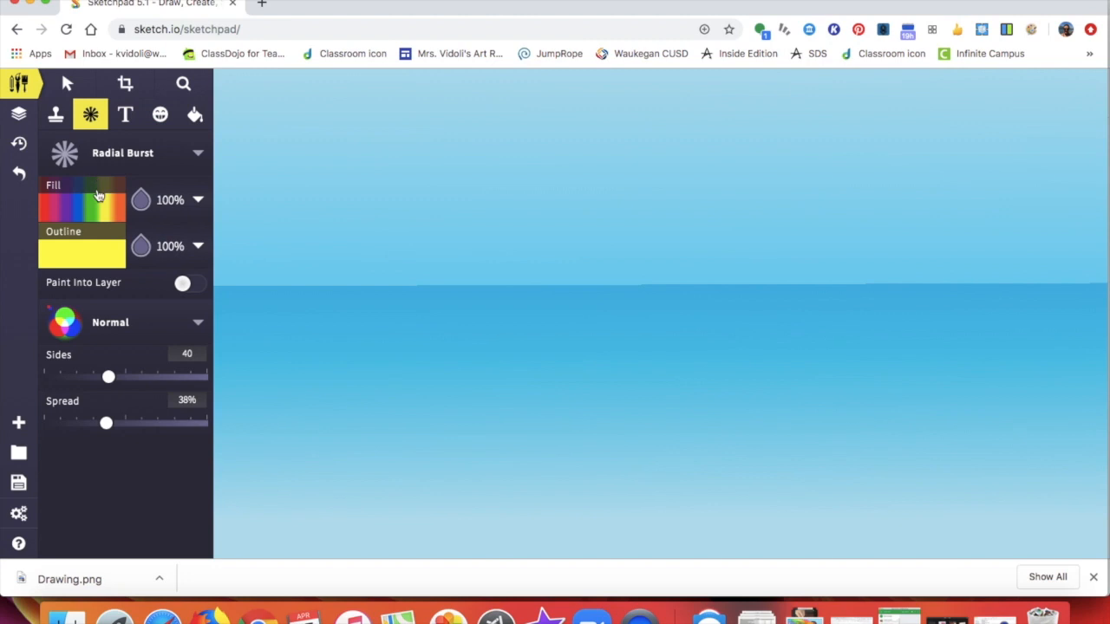
{"action": "left_click", "coordinate": [199, 154]}
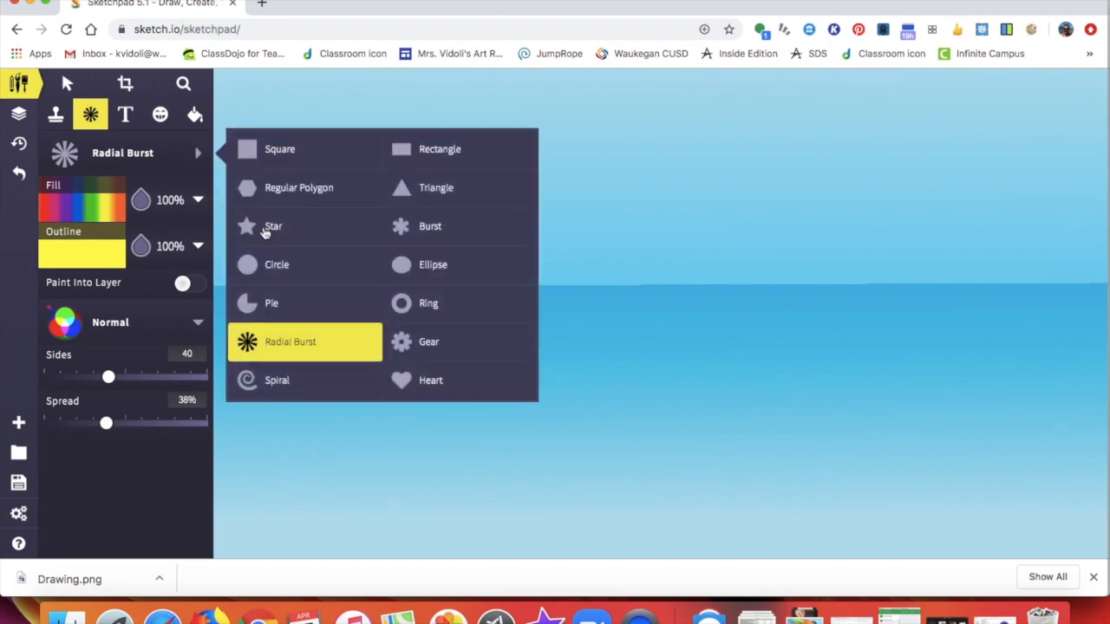
{"action": "left_click", "coordinate": [430, 146]}
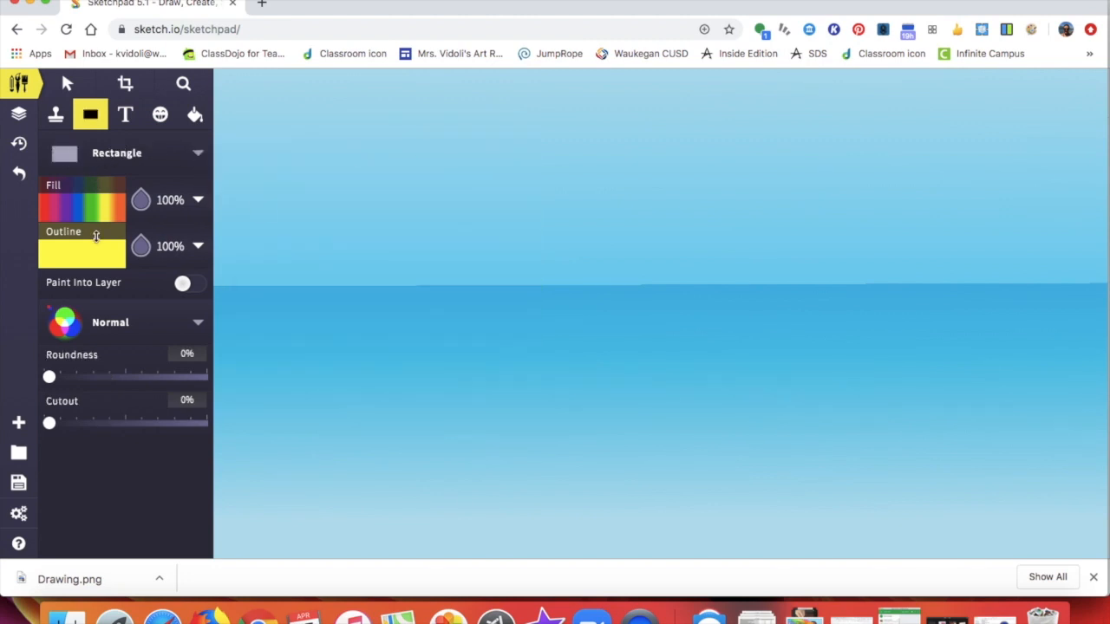
{"action": "left_click", "coordinate": [198, 199]}
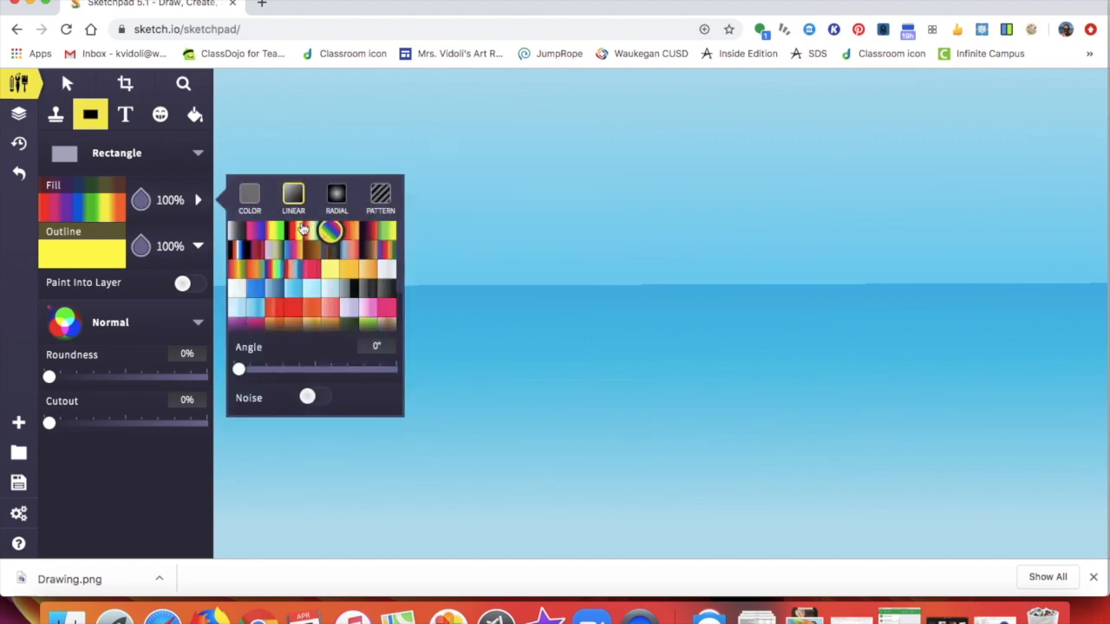
{"action": "scroll", "coordinate": [377, 290], "scroll_direction": "down", "scroll_amount": 1}
{"action": "scroll", "coordinate": [376, 290], "scroll_direction": "down", "scroll_amount": 2}
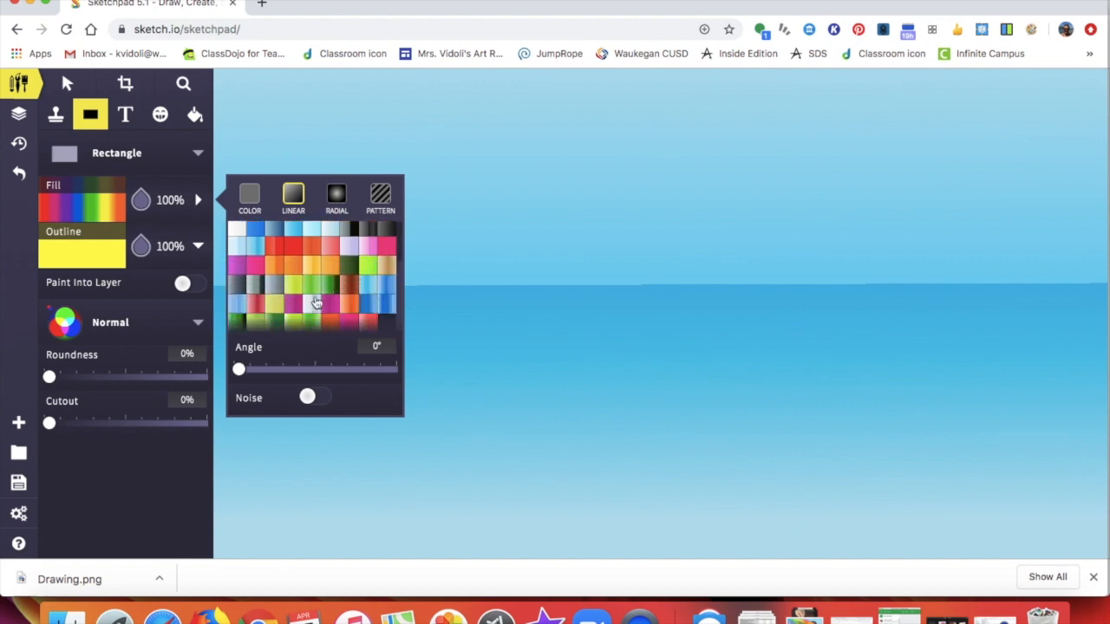
{"action": "left_click", "coordinate": [276, 320]}
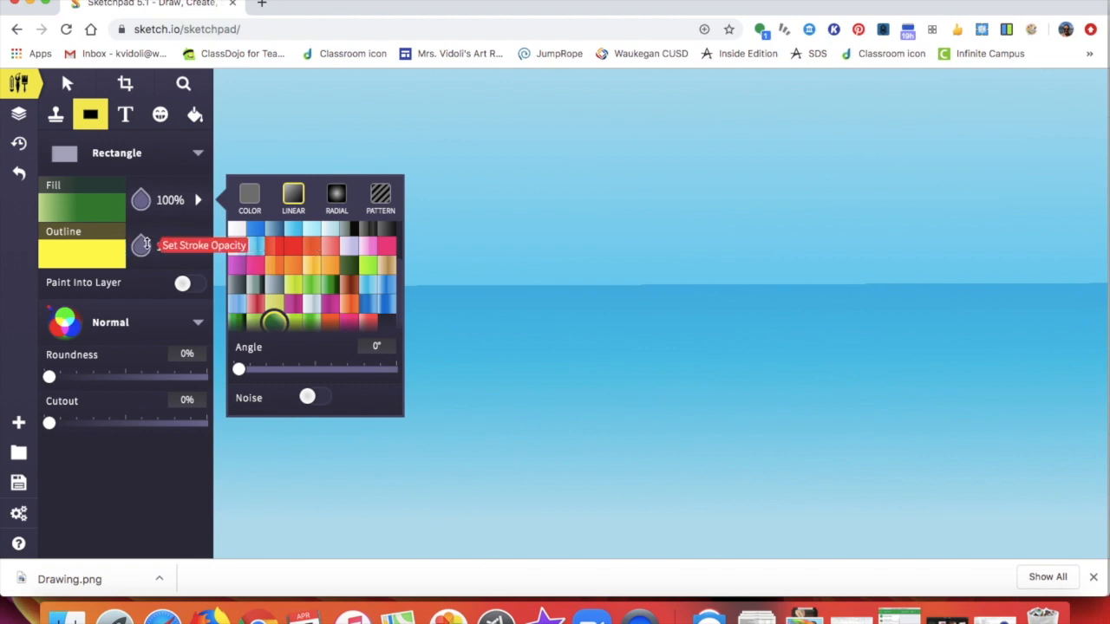
{"action": "left_click", "coordinate": [144, 245]}
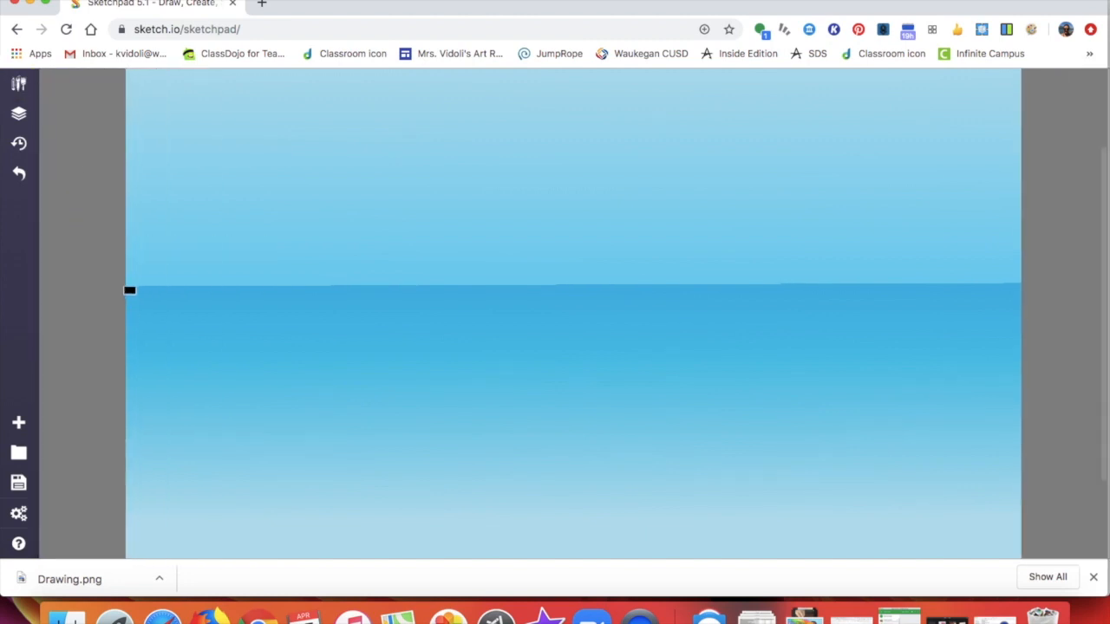
{"action": "left_click_drag", "start_coordinate": [126, 287], "coordinate": [1081, 615]}
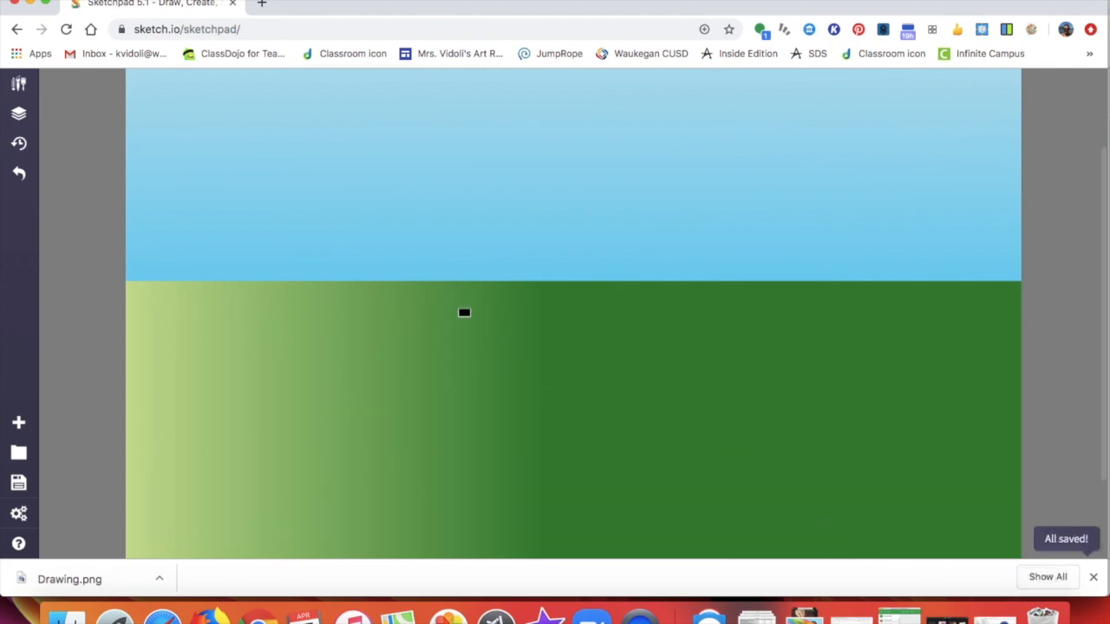
Switch the brush to Line and set its outline colour to brown #9F6700
{"action": "left_click", "coordinate": [19, 84]}
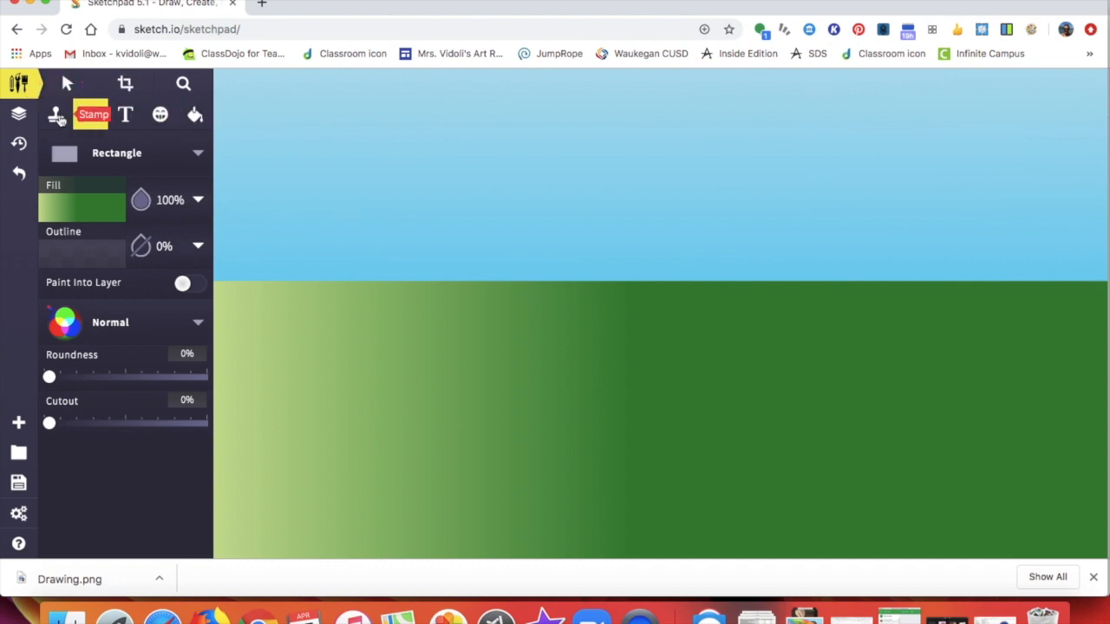
{"action": "left_click", "coordinate": [58, 117]}
{"action": "left_click", "coordinate": [107, 165]}
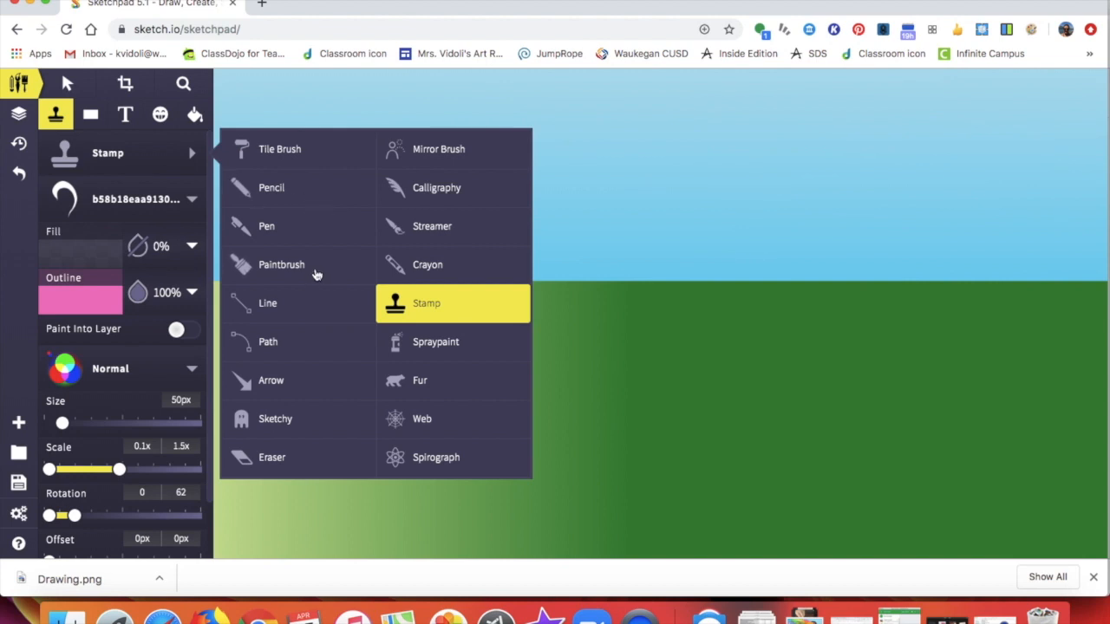
{"action": "left_click", "coordinate": [269, 303]}
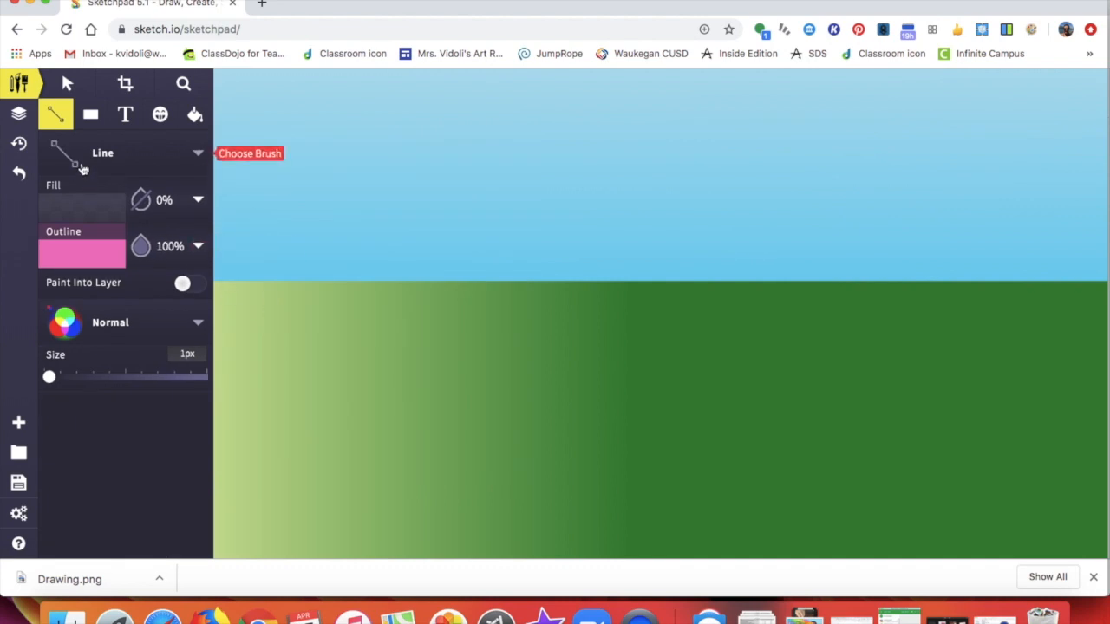
{"action": "left_click", "coordinate": [109, 263]}
{"action": "left_click", "coordinate": [108, 260]}
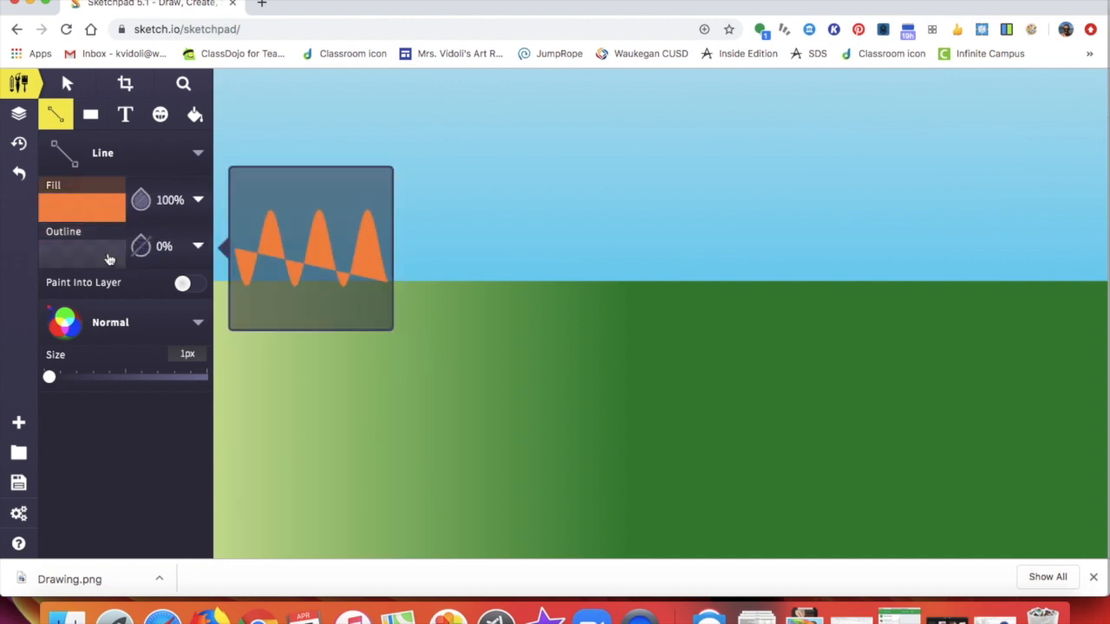
{"action": "left_click", "coordinate": [109, 260]}
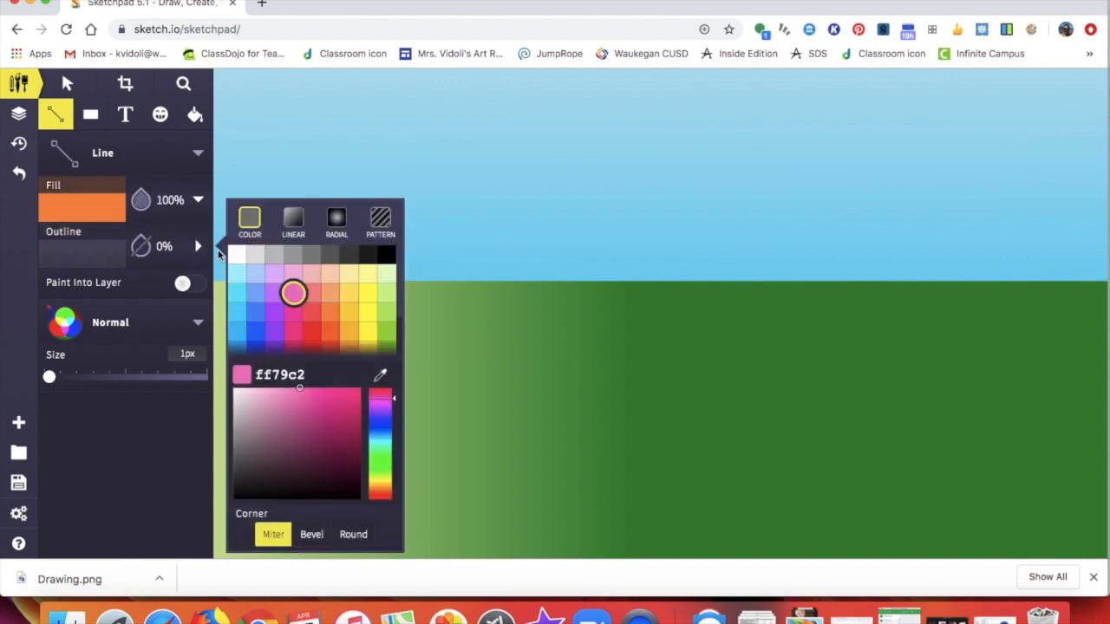
{"action": "scroll", "coordinate": [357, 326], "scroll_direction": "down", "scroll_amount": 2}
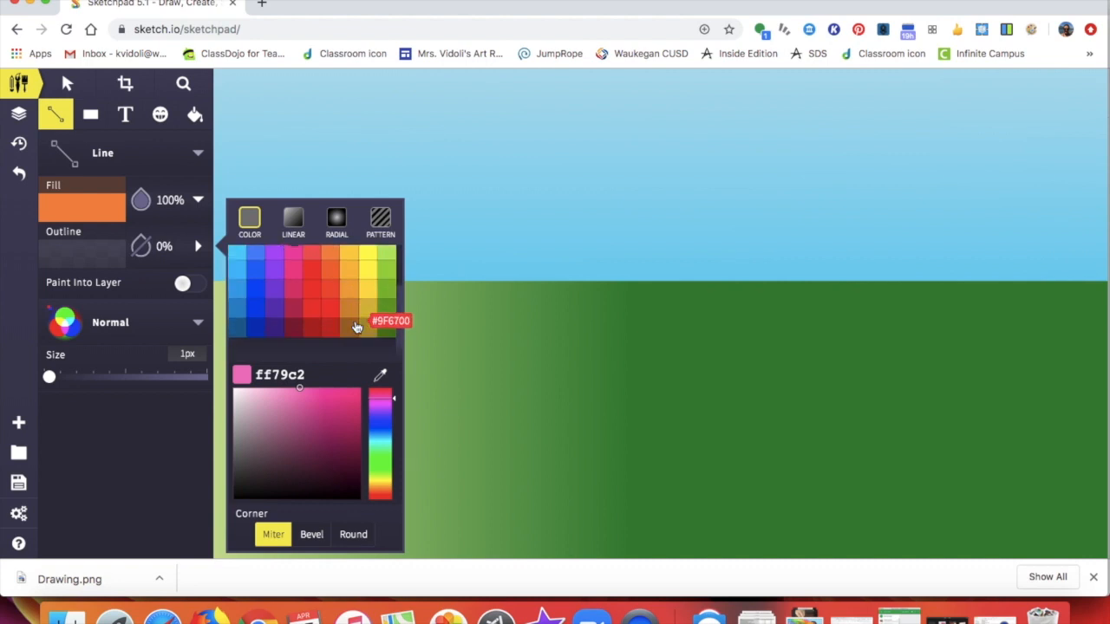
{"action": "scroll", "coordinate": [356, 327], "scroll_direction": "up", "scroll_amount": 2}
{"action": "scroll", "coordinate": [357, 327], "scroll_direction": "down", "scroll_amount": 2}
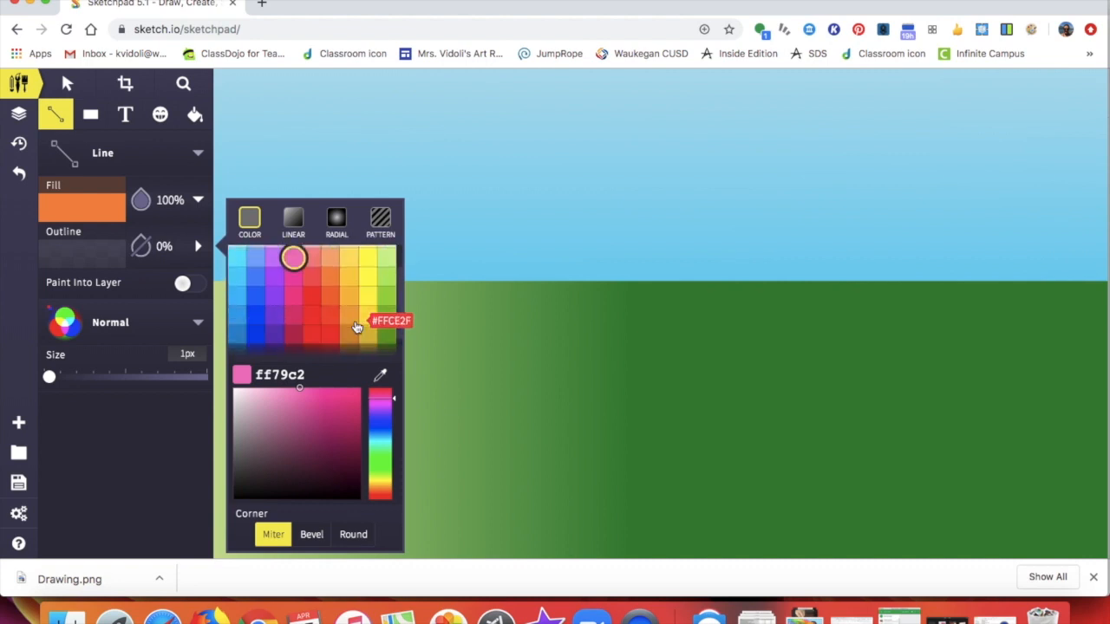
{"action": "scroll", "coordinate": [357, 327], "scroll_direction": "up", "scroll_amount": 1}
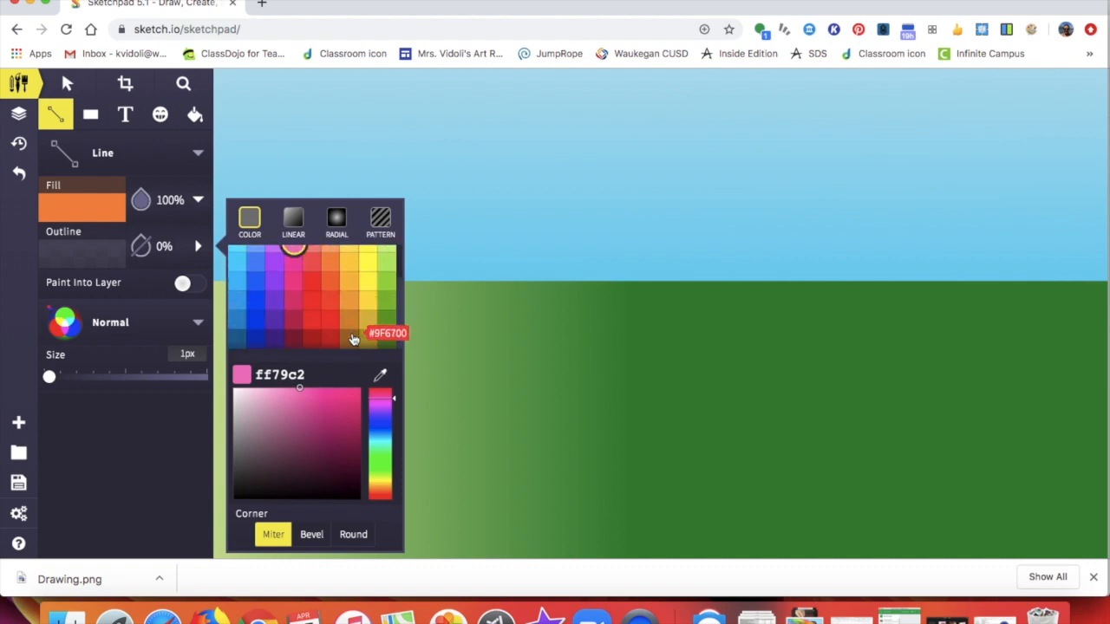
{"action": "left_click", "coordinate": [349, 339]}
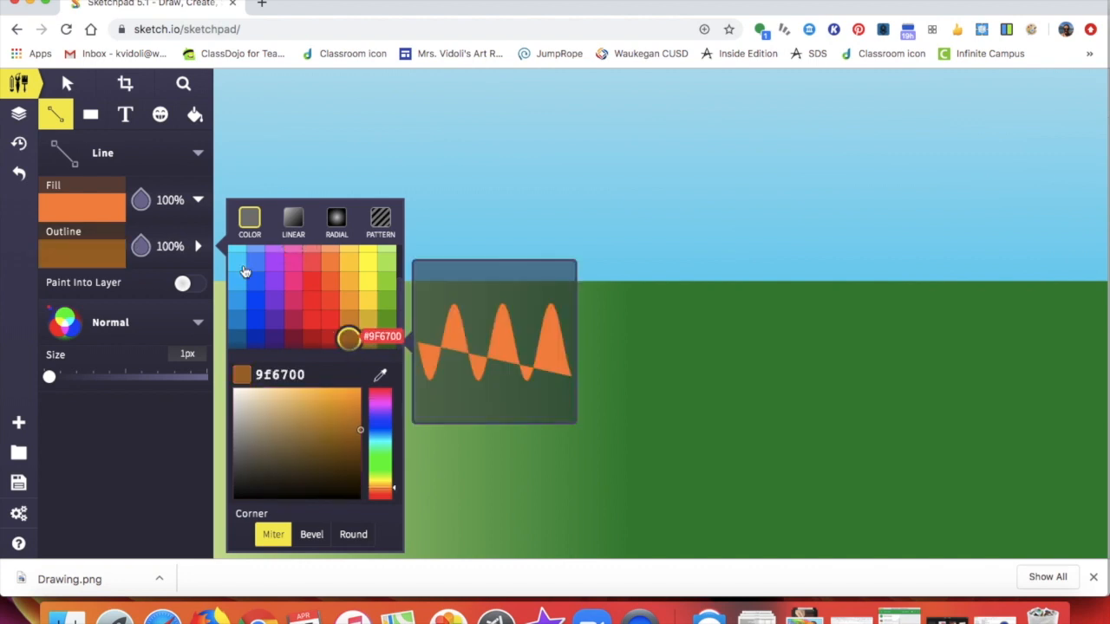
Set the Line brush's fill colour to brown #9F6700
{"action": "left_click", "coordinate": [144, 202]}
{"action": "left_click", "coordinate": [99, 212]}
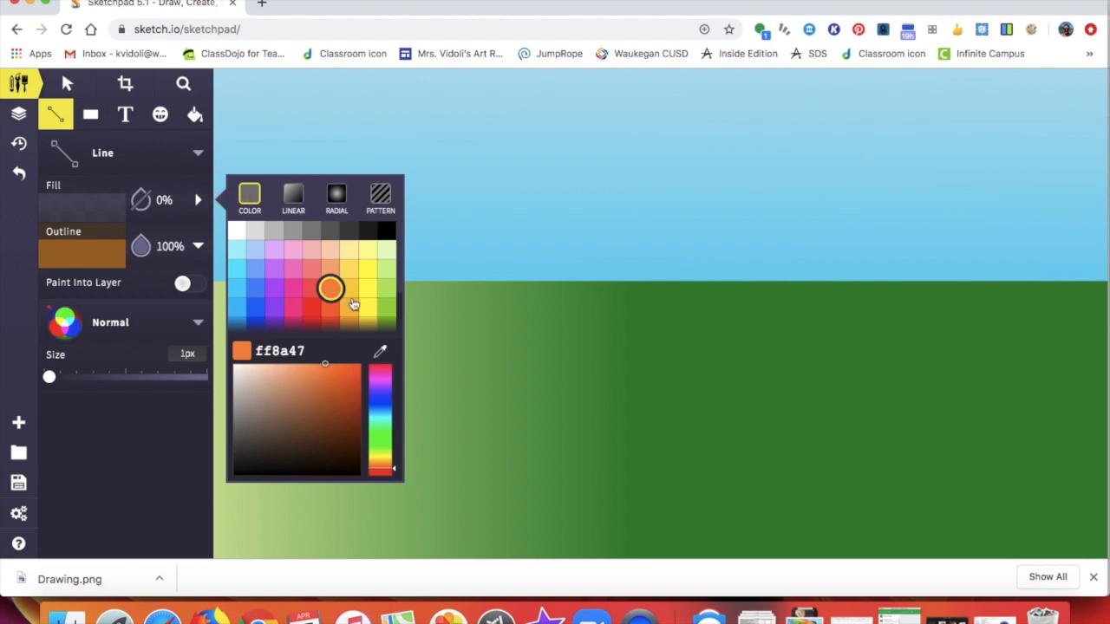
{"action": "scroll", "coordinate": [354, 305], "scroll_direction": "down", "scroll_amount": 3}
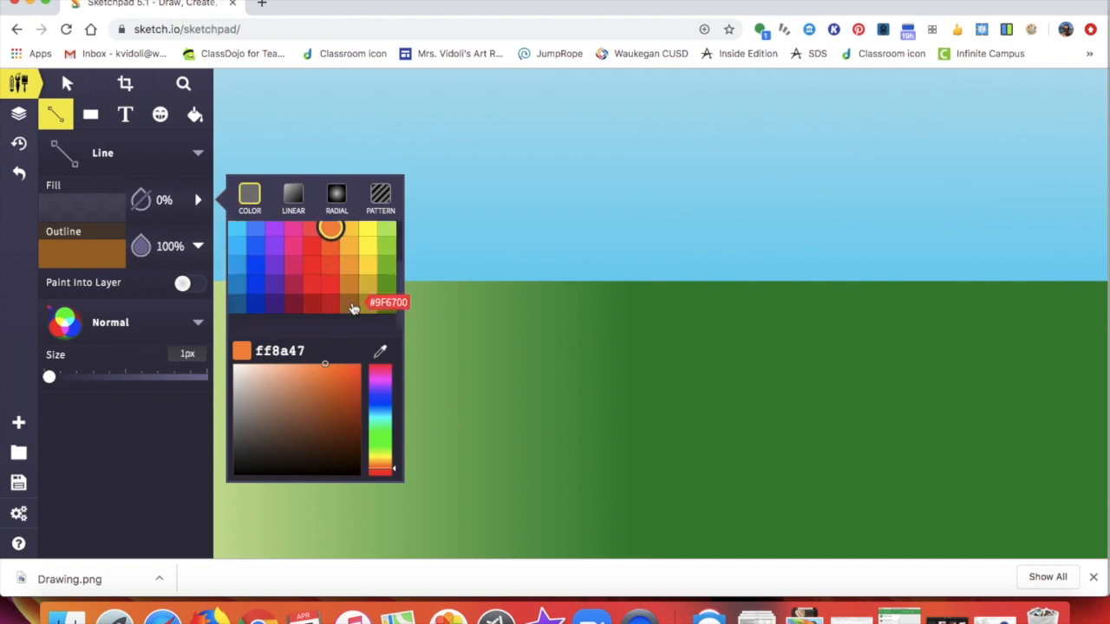
{"action": "left_click", "coordinate": [353, 309]}
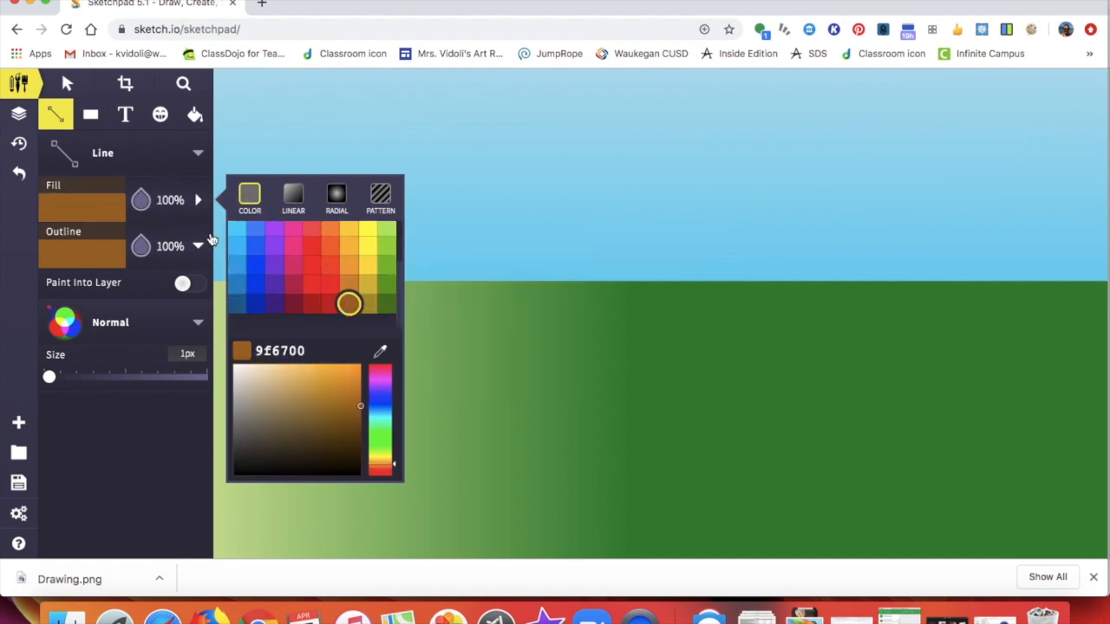
Change the Line brush's fill and outline to the same dark-to-light brown linear gradient
{"action": "left_click", "coordinate": [291, 202]}
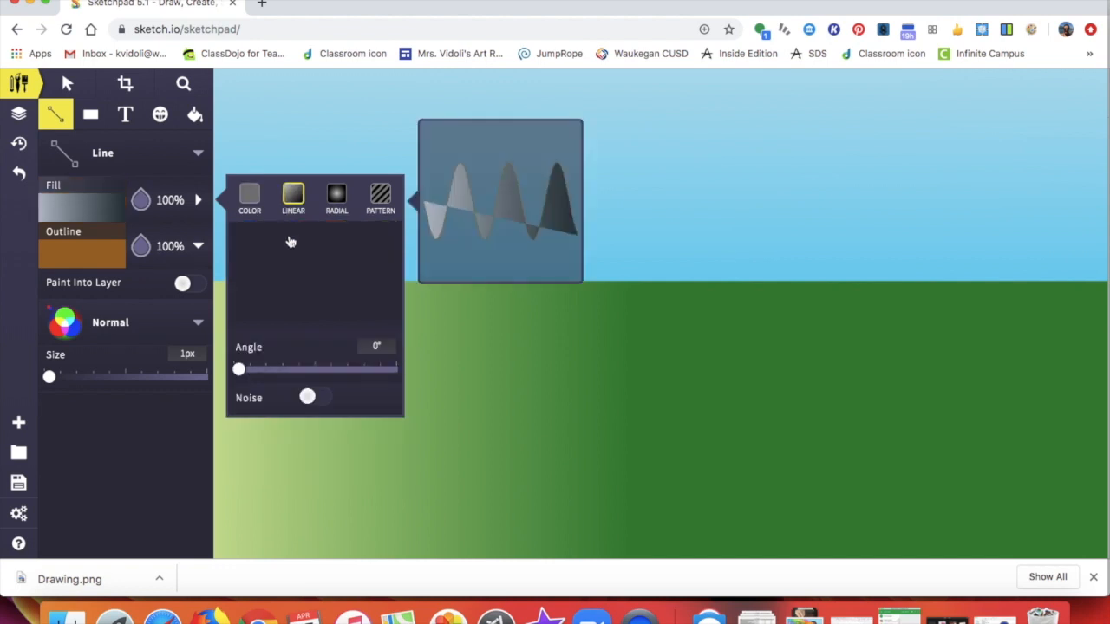
{"action": "left_click", "coordinate": [312, 252]}
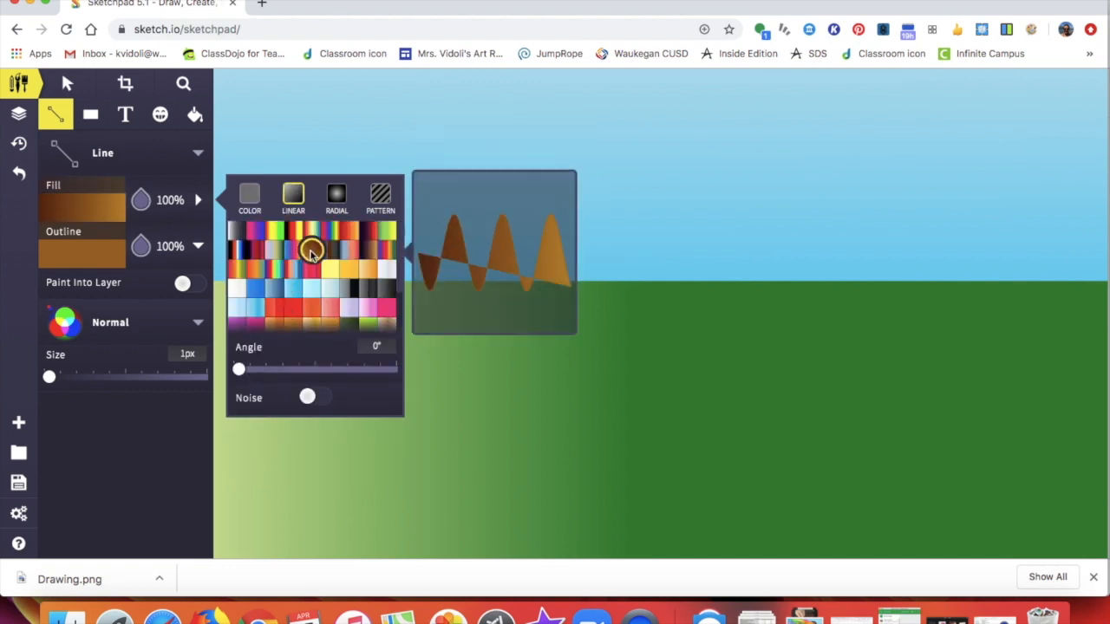
{"action": "left_click", "coordinate": [128, 240]}
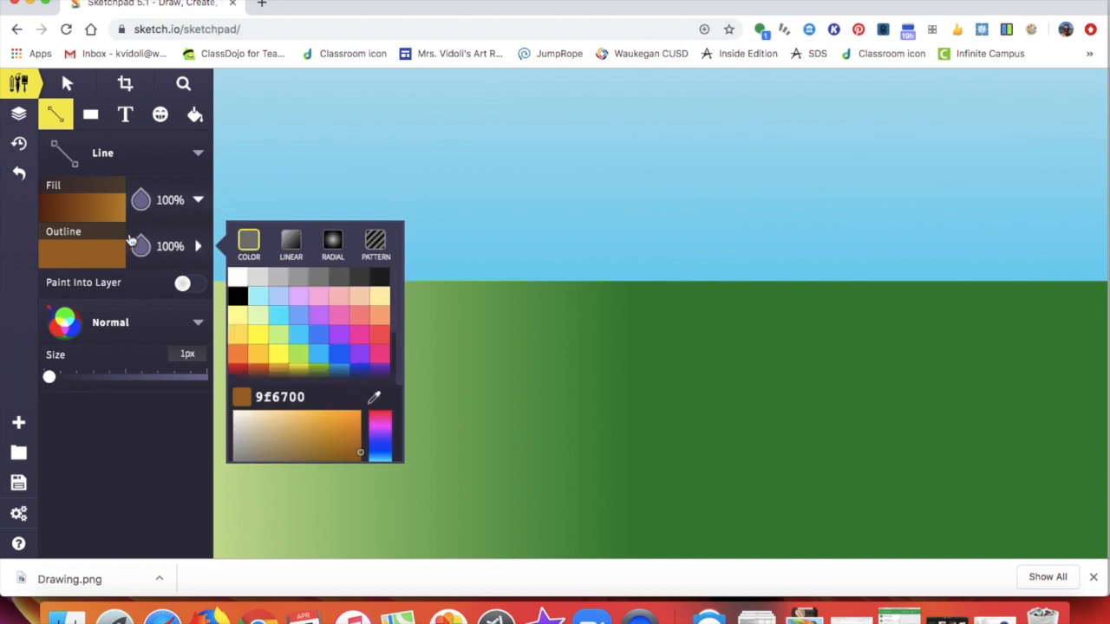
{"action": "left_click", "coordinate": [295, 245]}
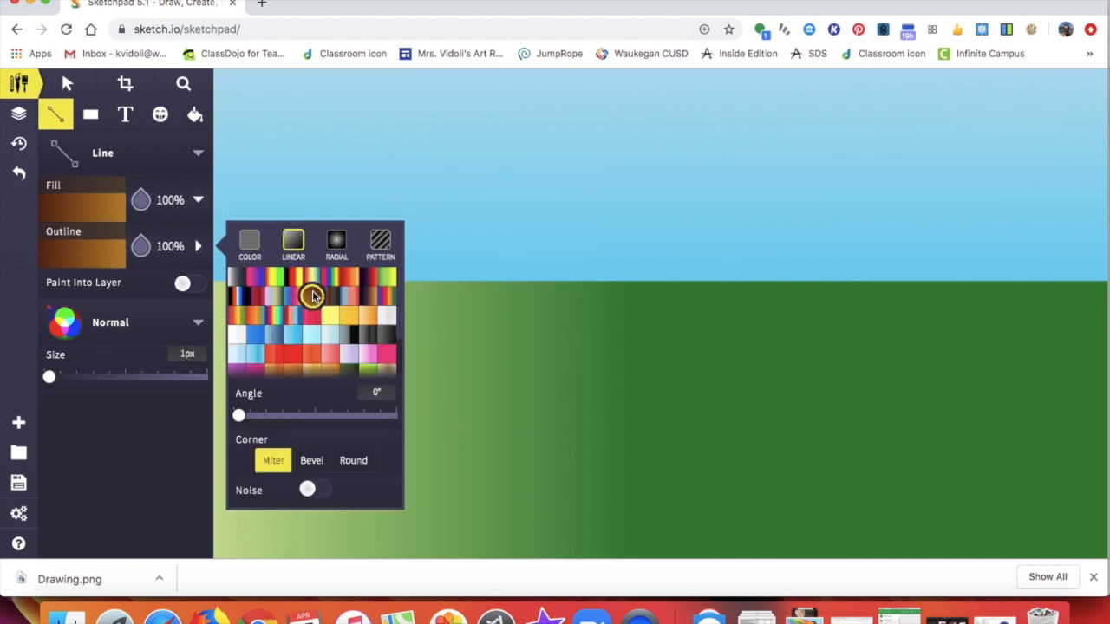
{"action": "left_click", "coordinate": [312, 297]}
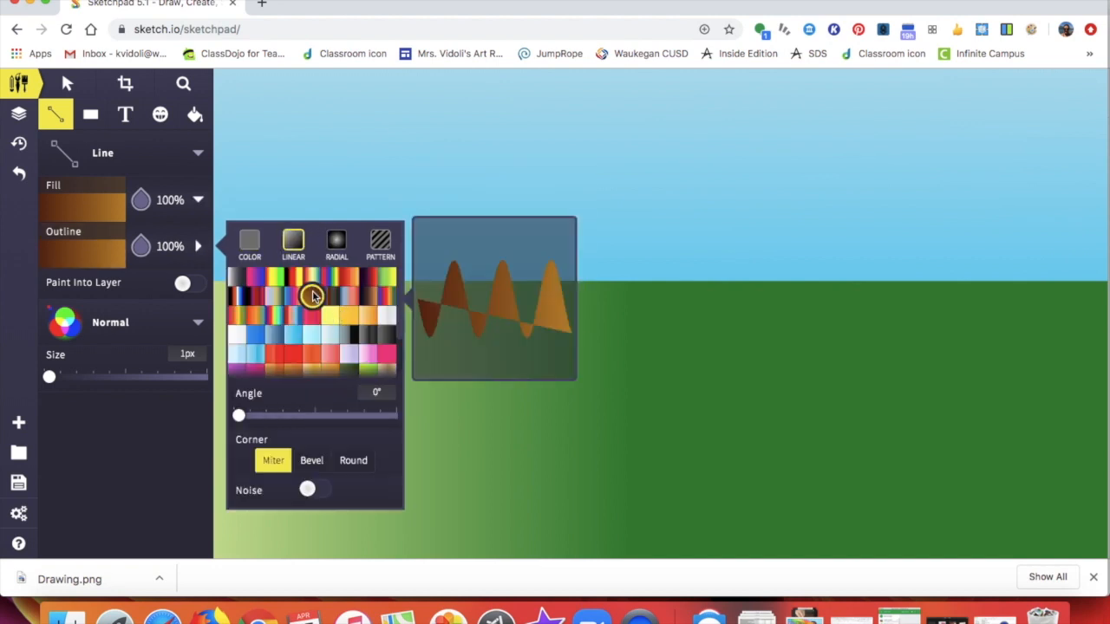
{"action": "left_click", "coordinate": [199, 247]}
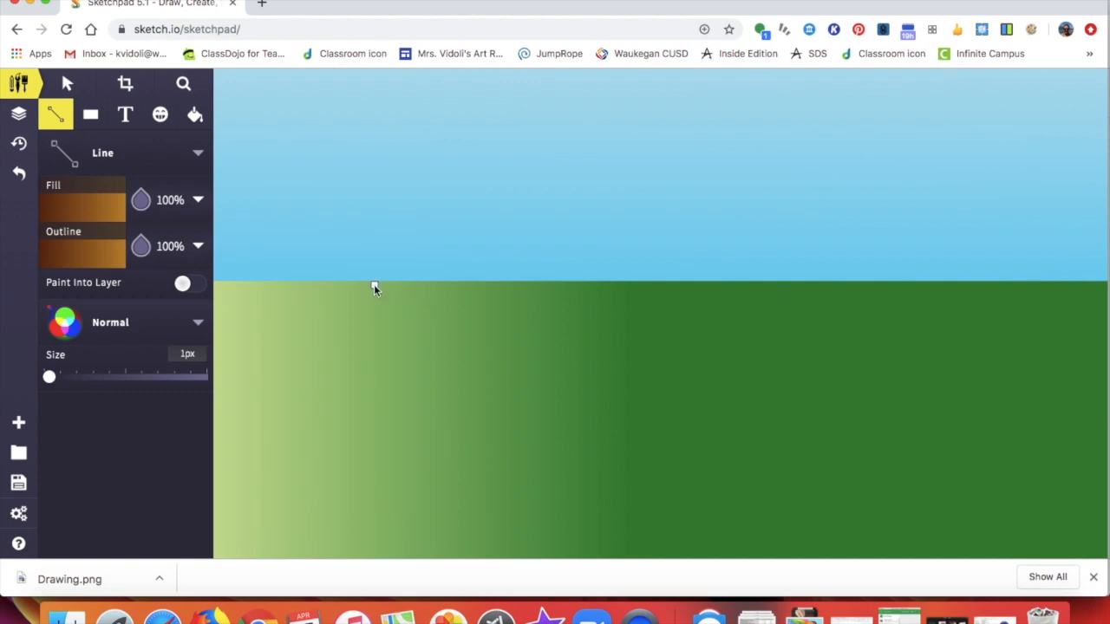
Draw a closed trapezoid garden plot on the green ground just below the horizon, narrower at the back and wider at the front
{"action": "left_click", "coordinate": [357, 305]}
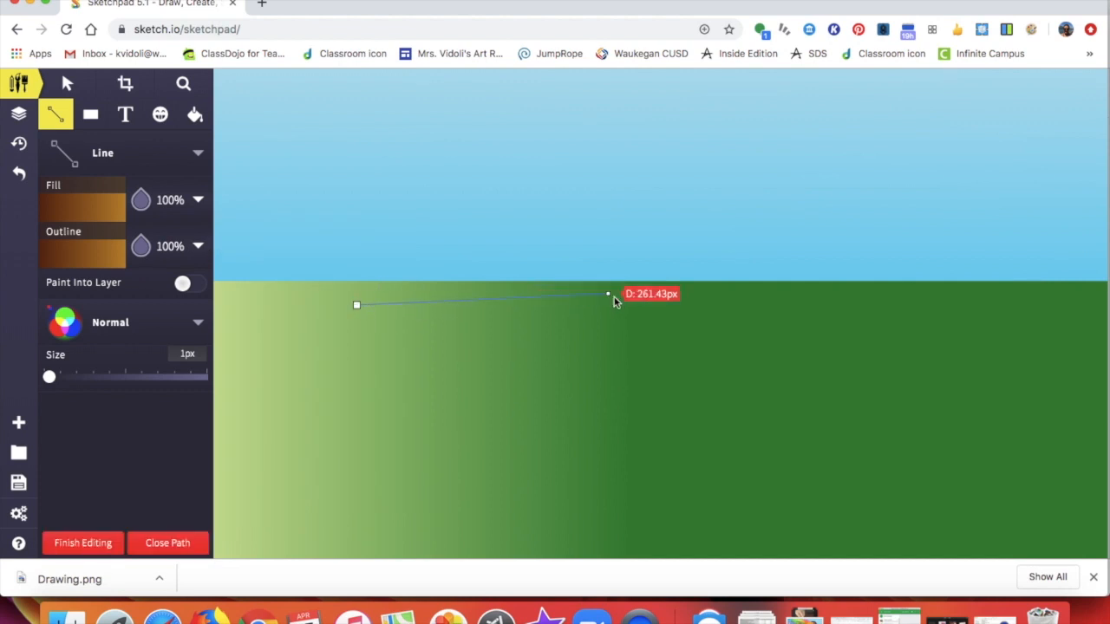
{"action": "left_click", "coordinate": [876, 303]}
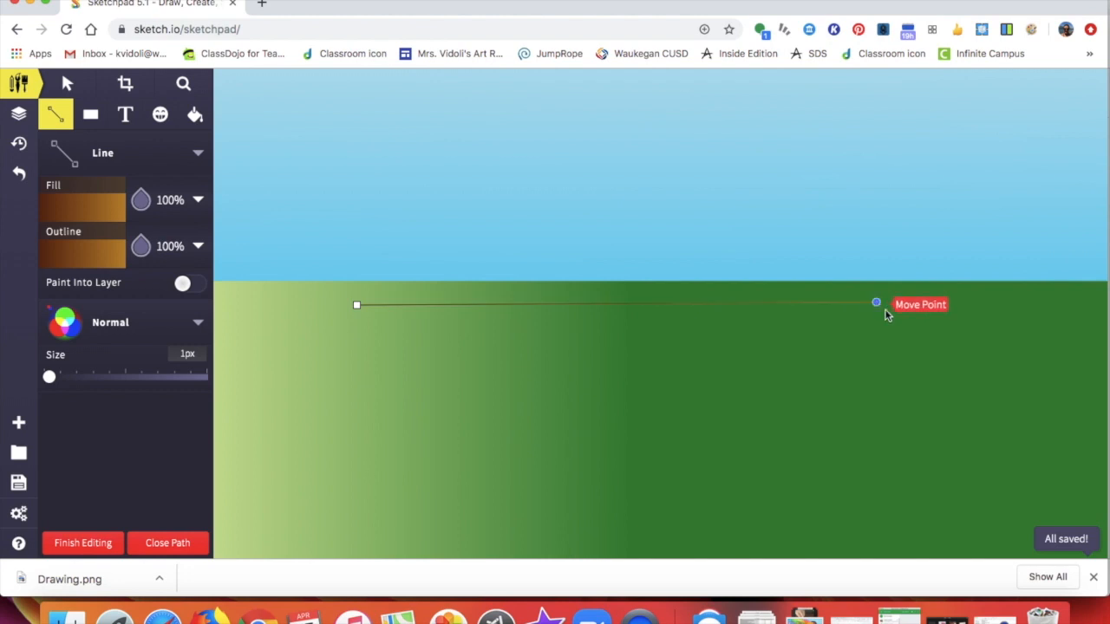
{"action": "left_click", "coordinate": [1018, 462]}
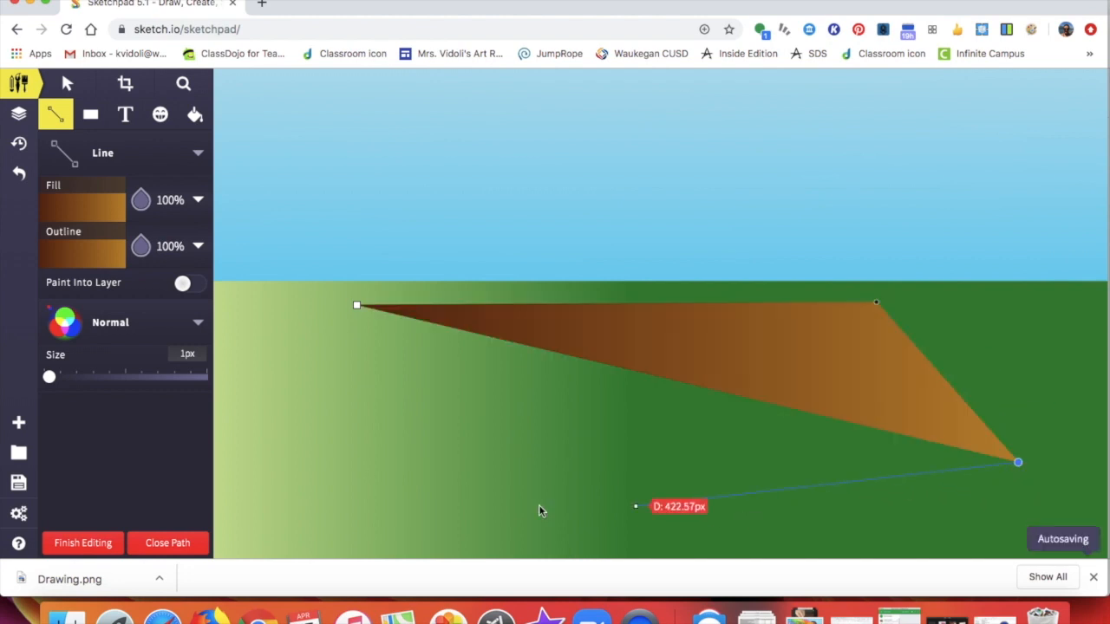
{"action": "left_click", "coordinate": [349, 471]}
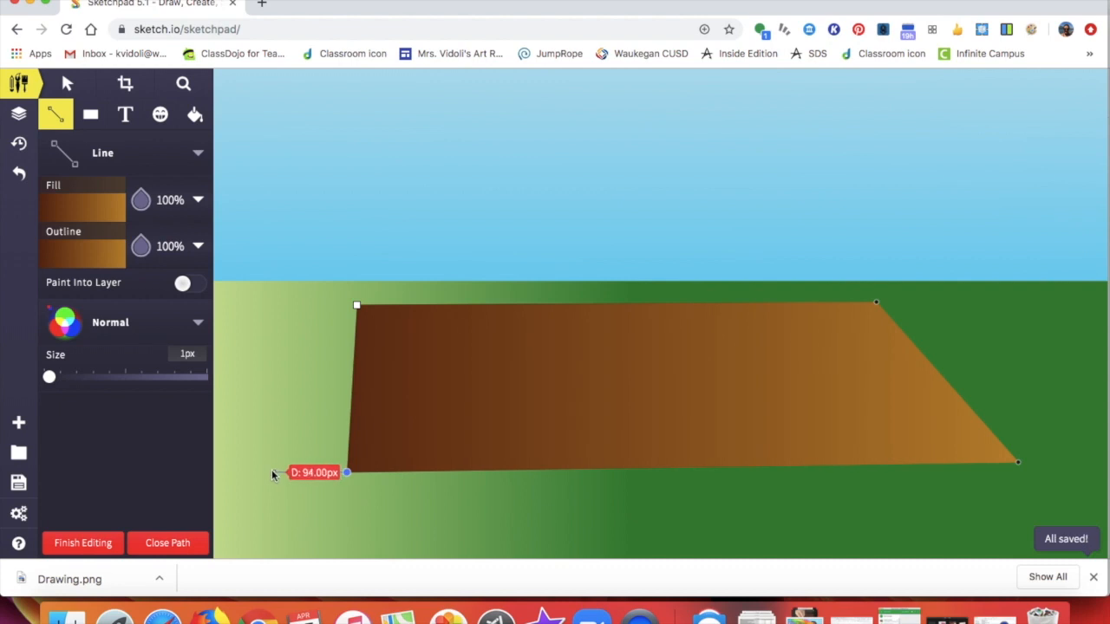
{"action": "left_click", "coordinate": [271, 469]}
{"action": "left_click", "coordinate": [353, 305]}
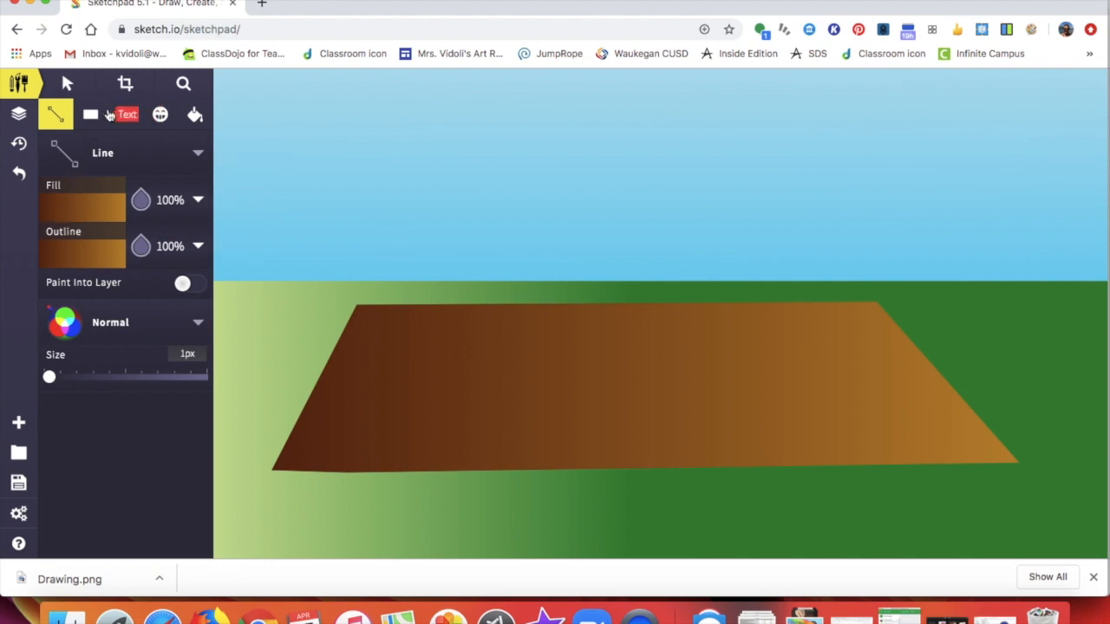
Search the clipart library for "flower" and choose the pink rose
{"action": "left_click", "coordinate": [161, 119]}
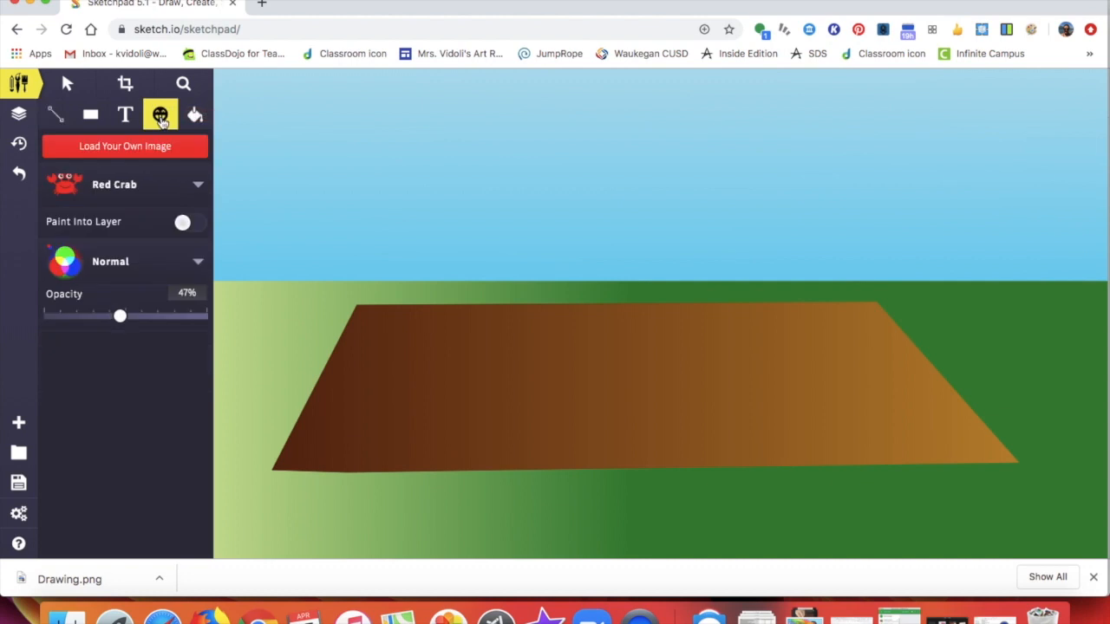
{"action": "left_click", "coordinate": [193, 187]}
{"action": "left_click", "coordinate": [278, 99]}
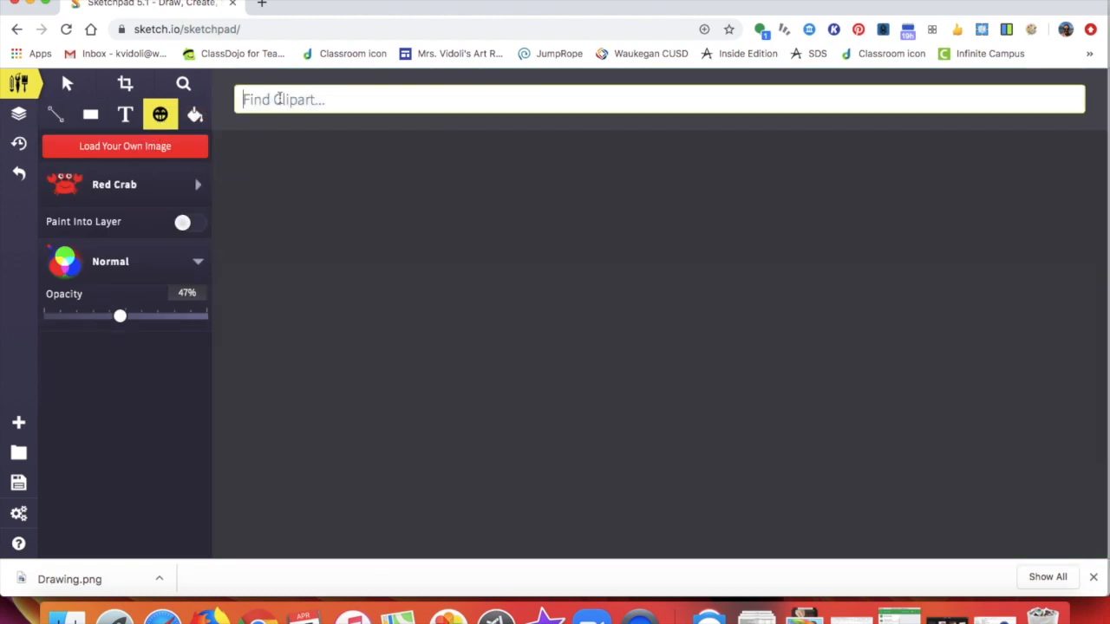
{"action": "type", "text": "flower"}
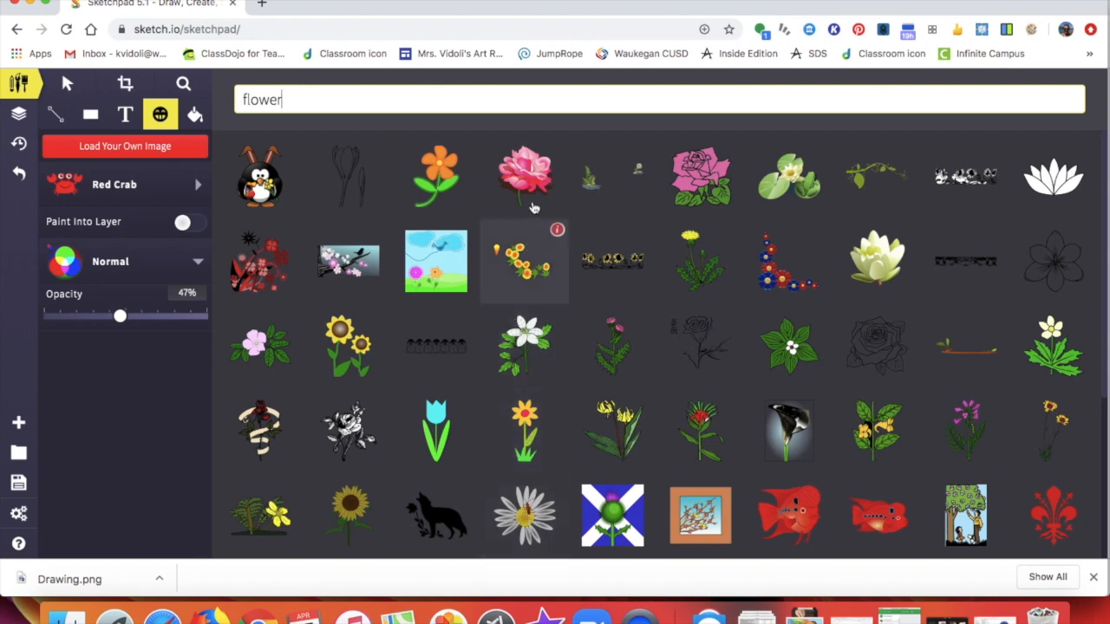
{"action": "left_click", "coordinate": [532, 183]}
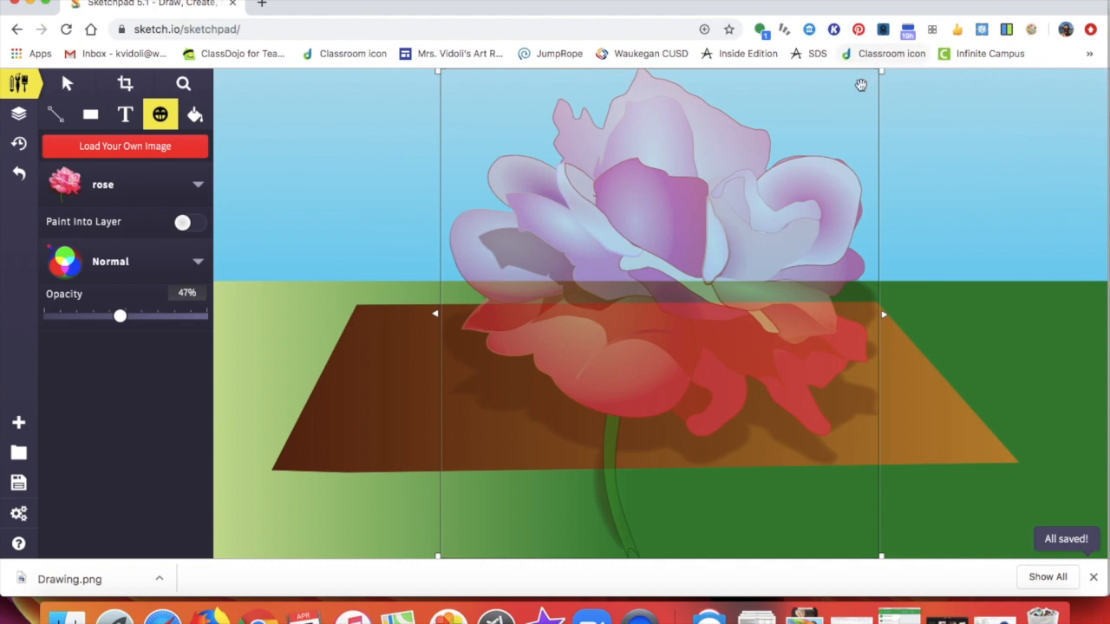
Set the rose's opacity to 100%, then shrink it and place it at the back edge of the plot near its right corner
{"action": "left_click_drag", "start_coordinate": [127, 323], "coordinate": [221, 320]}
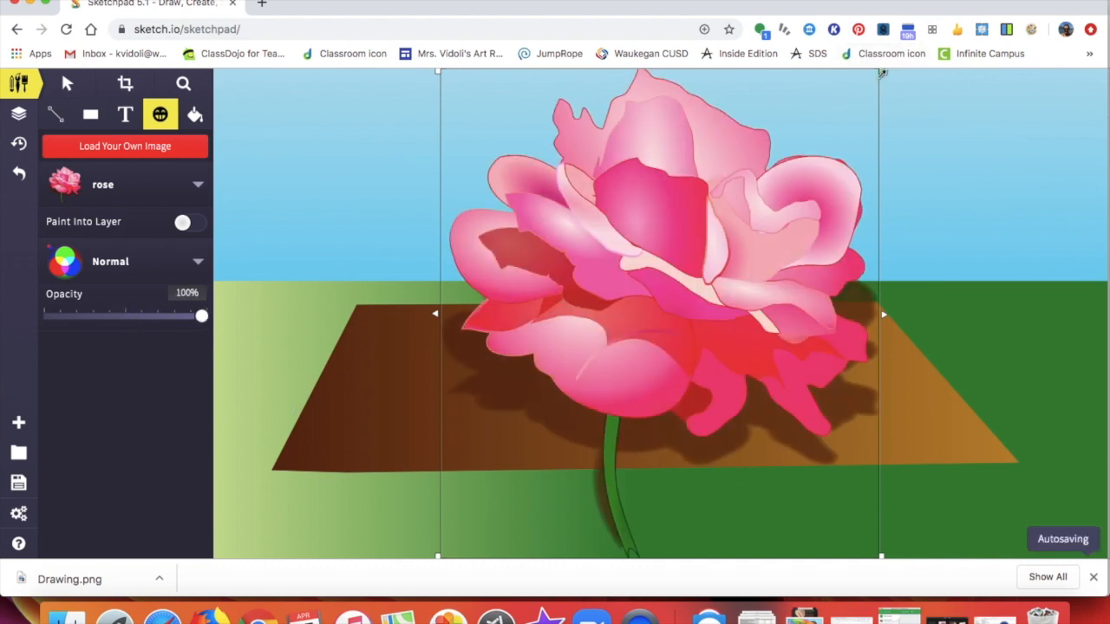
{"action": "left_click_drag", "start_coordinate": [882, 74], "coordinate": [543, 446]}
{"action": "left_click_drag", "start_coordinate": [465, 350], "coordinate": [473, 269]}
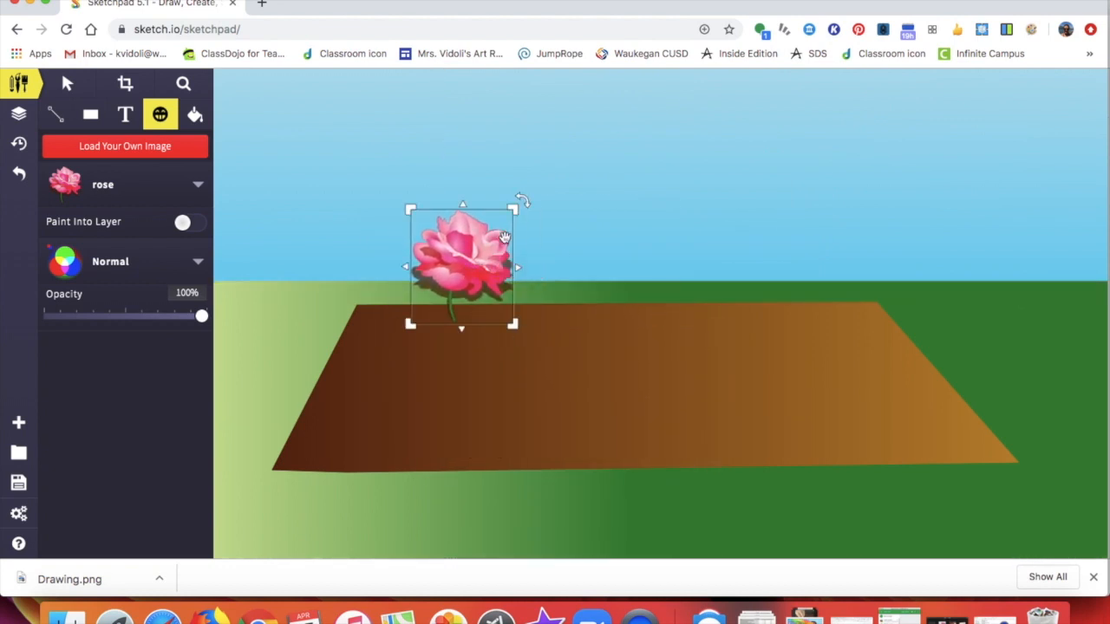
{"action": "left_click_drag", "start_coordinate": [517, 208], "coordinate": [496, 252]}
{"action": "left_click_drag", "start_coordinate": [435, 276], "coordinate": [798, 275]}
{"action": "left_click", "coordinate": [675, 246]}
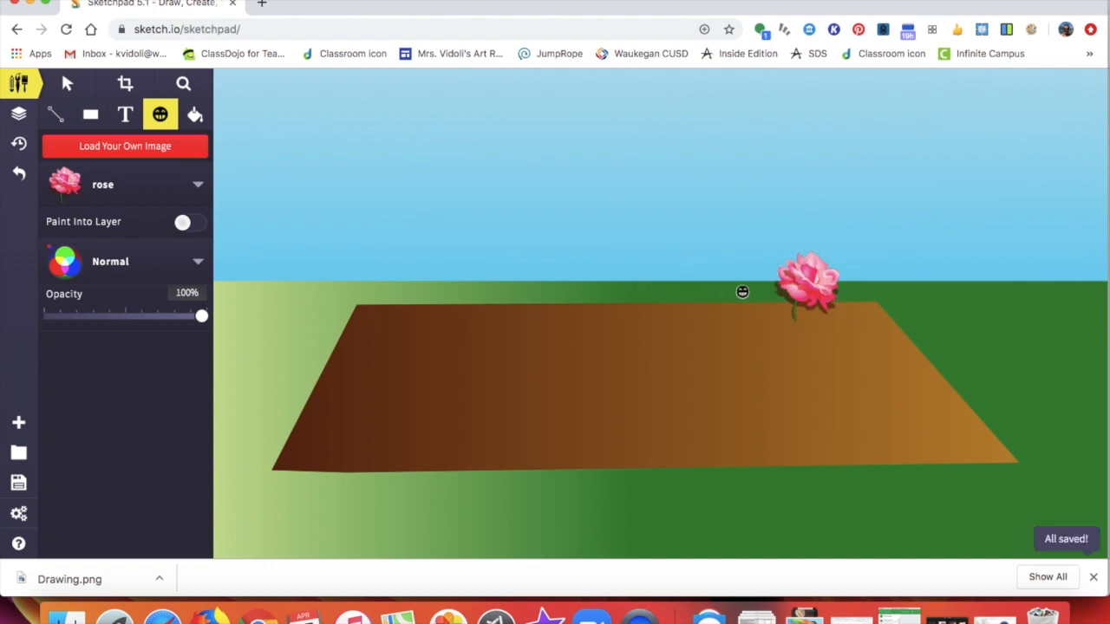
Add four more roses of varying sizes around the first one in the plot's back right area
{"action": "left_click", "coordinate": [815, 289]}
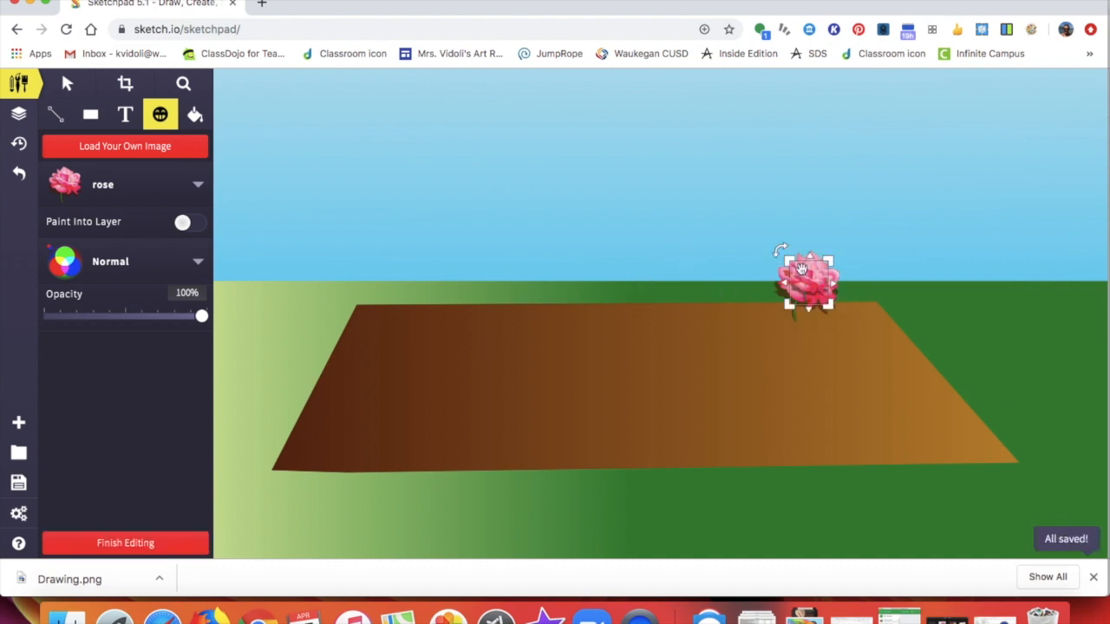
{"action": "left_click_drag", "start_coordinate": [803, 272], "coordinate": [846, 315]}
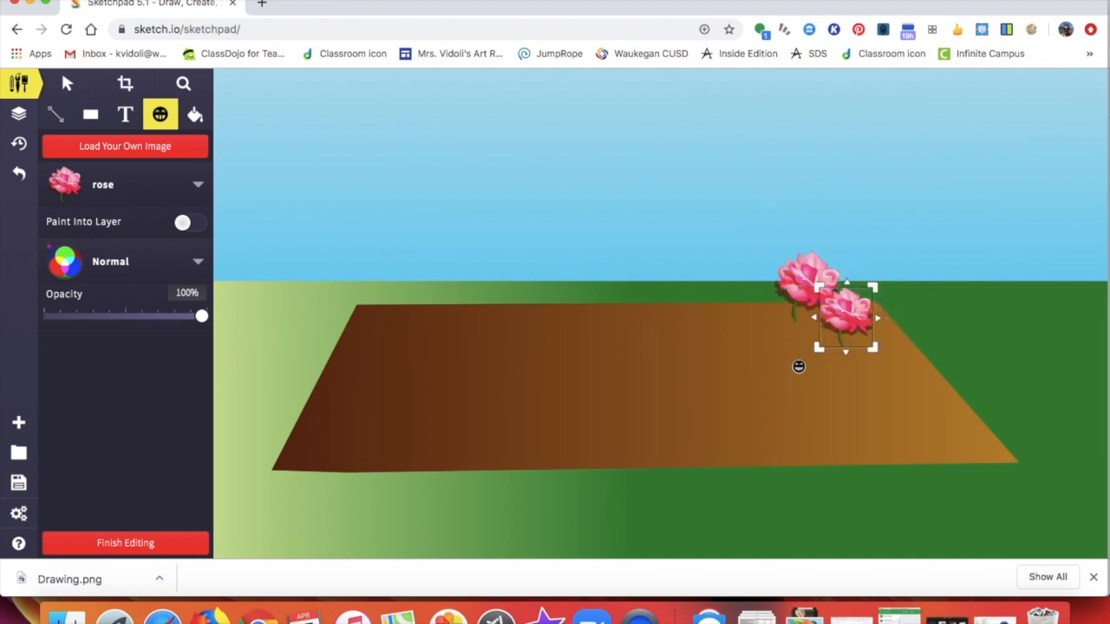
{"action": "left_click", "coordinate": [786, 363]}
{"action": "left_click_drag", "start_coordinate": [799, 330], "coordinate": [830, 306]}
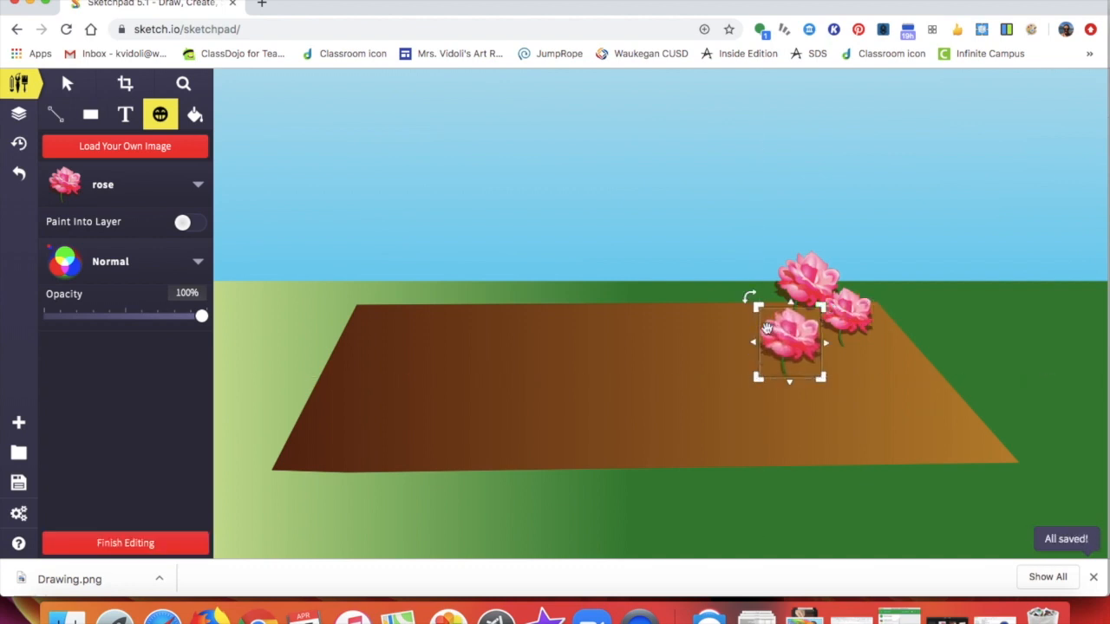
{"action": "left_click", "coordinate": [739, 318]}
{"action": "left_click_drag", "start_coordinate": [760, 296], "coordinate": [776, 278]}
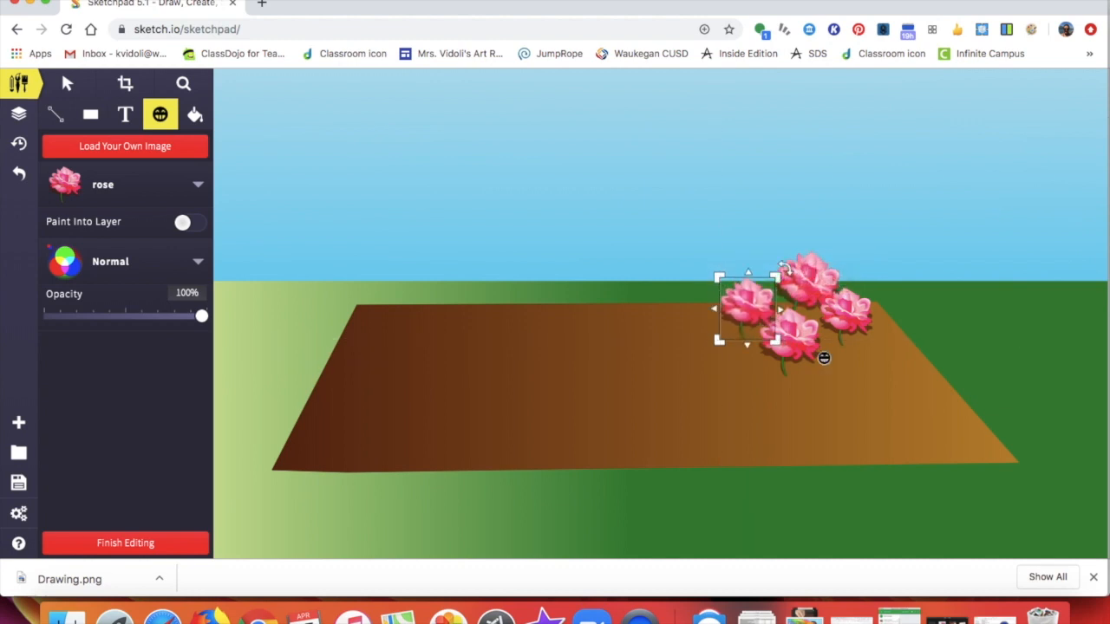
{"action": "left_click", "coordinate": [867, 384]}
{"action": "left_click_drag", "start_coordinate": [876, 357], "coordinate": [920, 313]}
{"action": "left_click", "coordinate": [806, 409]}
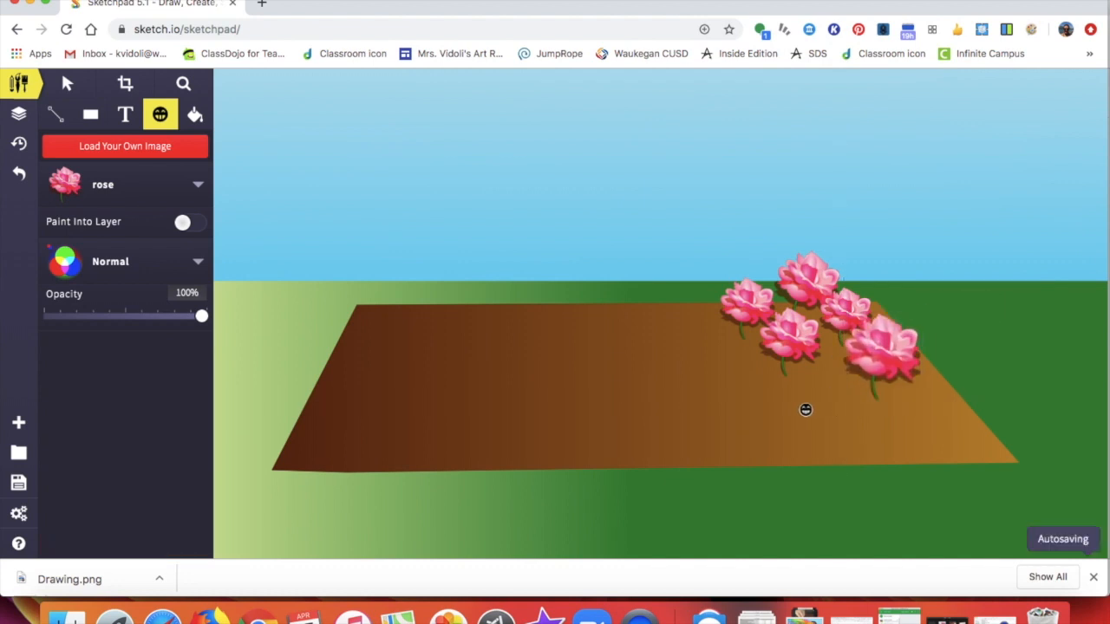
Add three more roses towards the front right of the plot, making the front ones larger
{"action": "left_click", "coordinate": [806, 409]}
{"action": "left_click_drag", "start_coordinate": [824, 373], "coordinate": [848, 346]}
{"action": "left_click", "coordinate": [894, 424]}
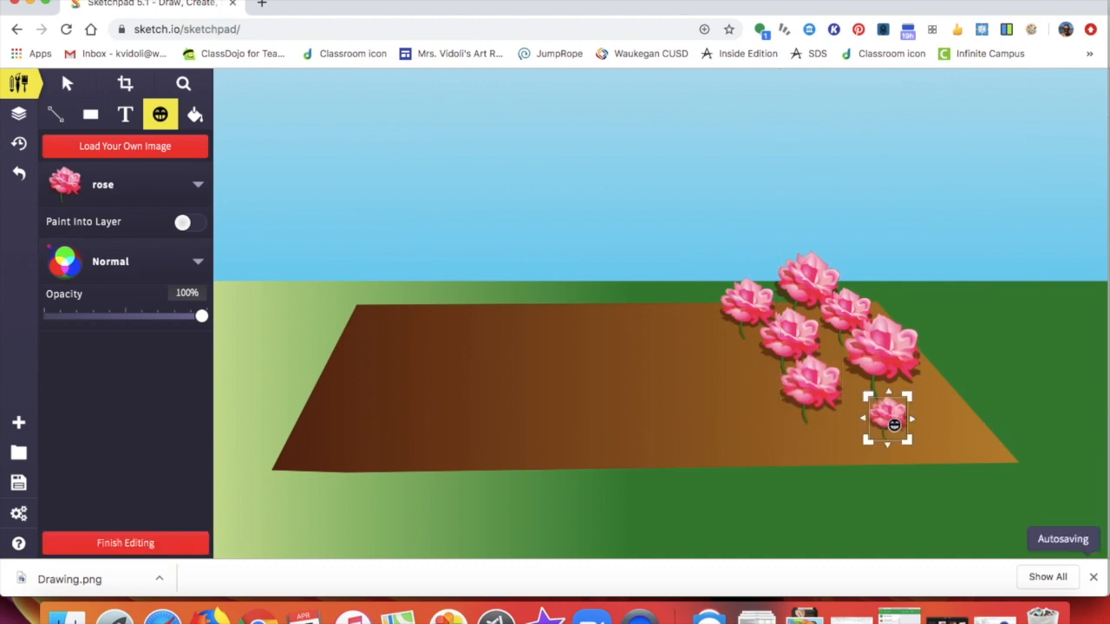
{"action": "left_click_drag", "start_coordinate": [909, 395], "coordinate": [965, 353]}
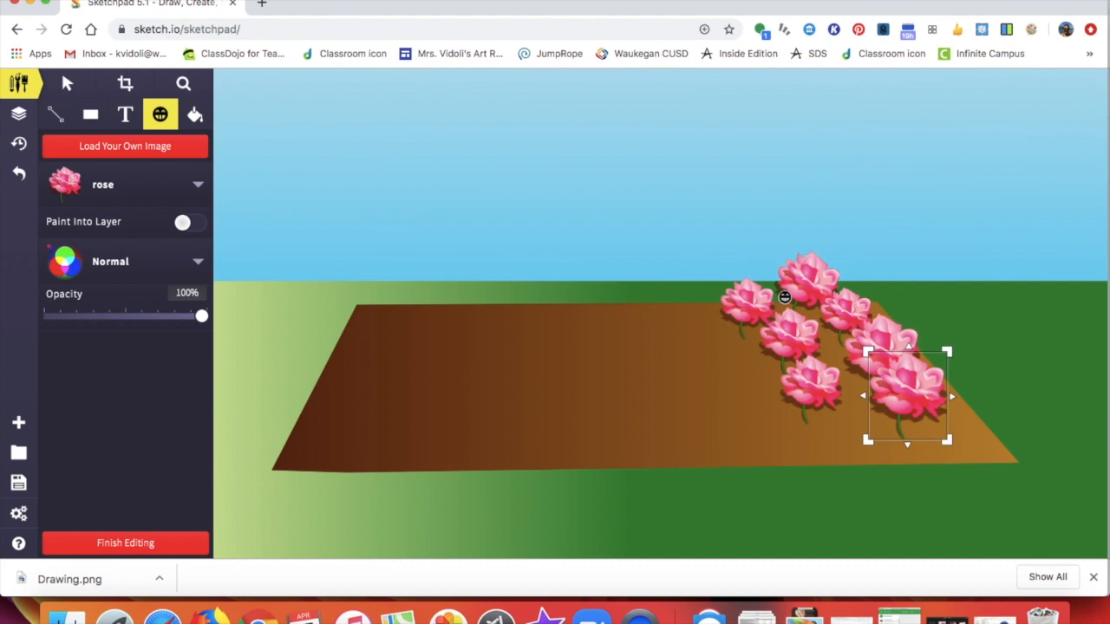
{"action": "left_click", "coordinate": [802, 425]}
{"action": "left_click_drag", "start_coordinate": [815, 396], "coordinate": [857, 357]}
{"action": "left_click_drag", "start_coordinate": [827, 414], "coordinate": [830, 427]}
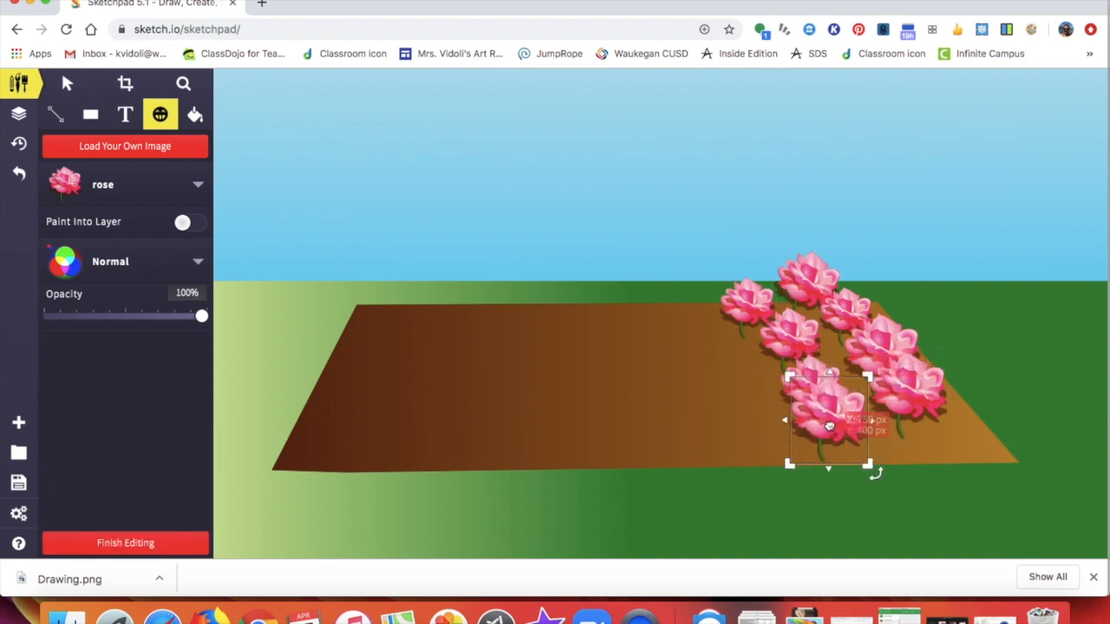
{"action": "left_click", "coordinate": [916, 420]}
{"action": "left_click", "coordinate": [916, 430]}
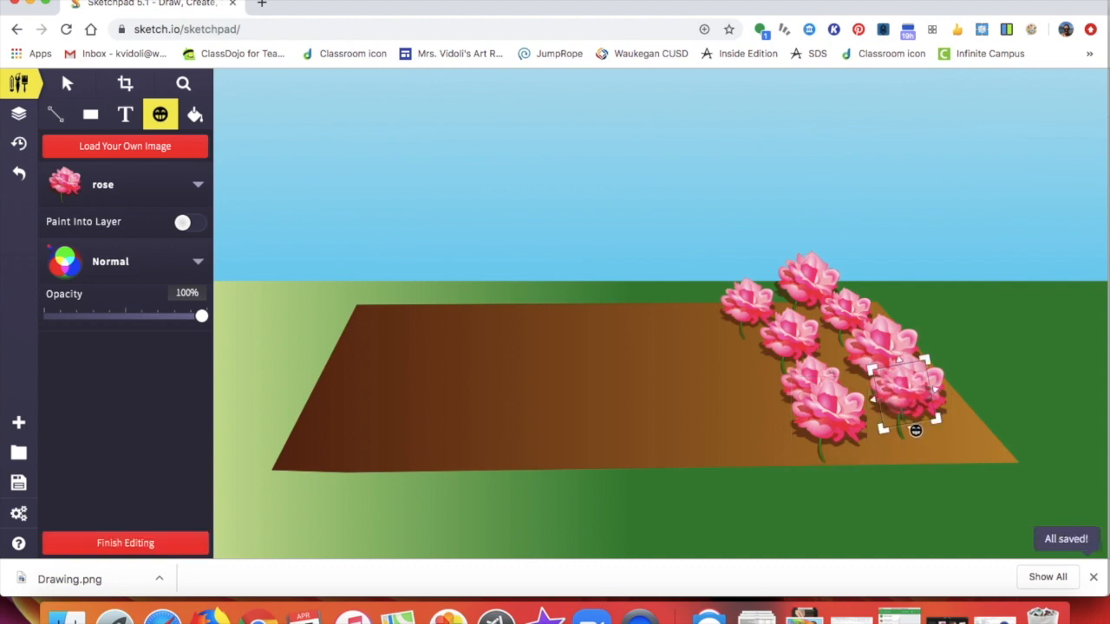
{"action": "left_click", "coordinate": [915, 430]}
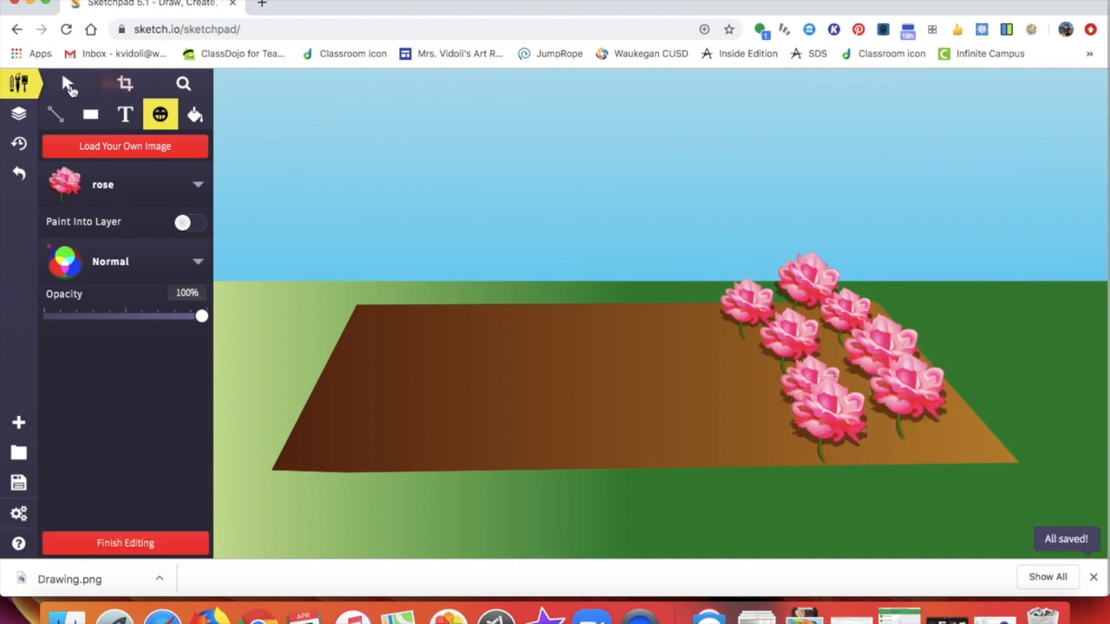
Space out the outer right column of roses by moving its front and back flowers and shrinking the middle one
{"action": "left_click", "coordinate": [68, 87]}
{"action": "left_click_drag", "start_coordinate": [896, 364], "coordinate": [909, 388]}
{"action": "left_click", "coordinate": [882, 353]}
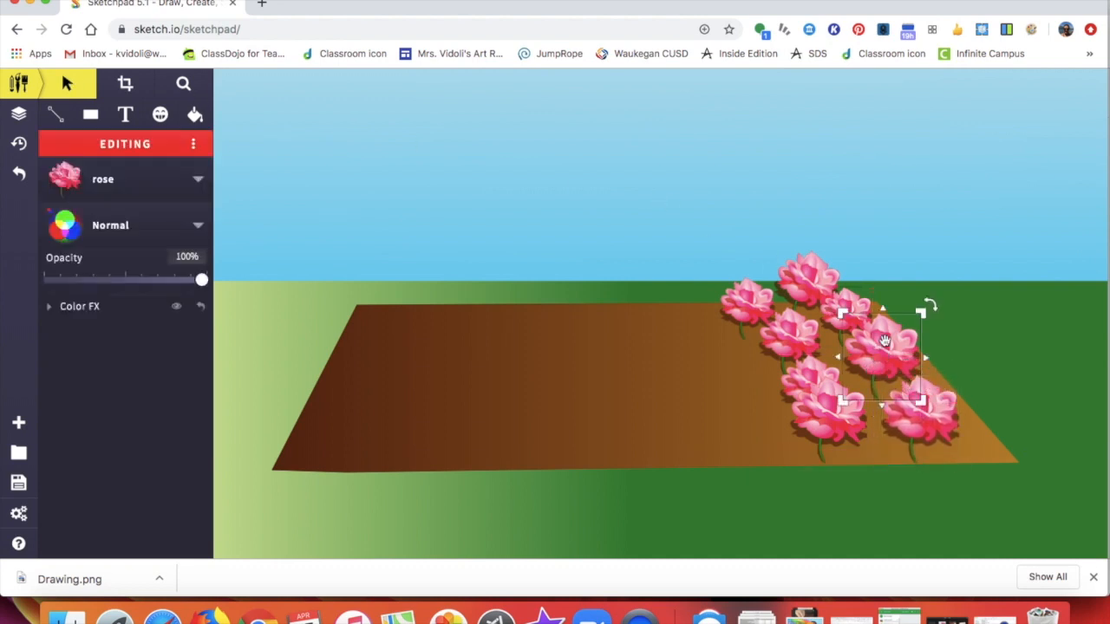
{"action": "left_click_drag", "start_coordinate": [922, 311], "coordinate": [916, 335]}
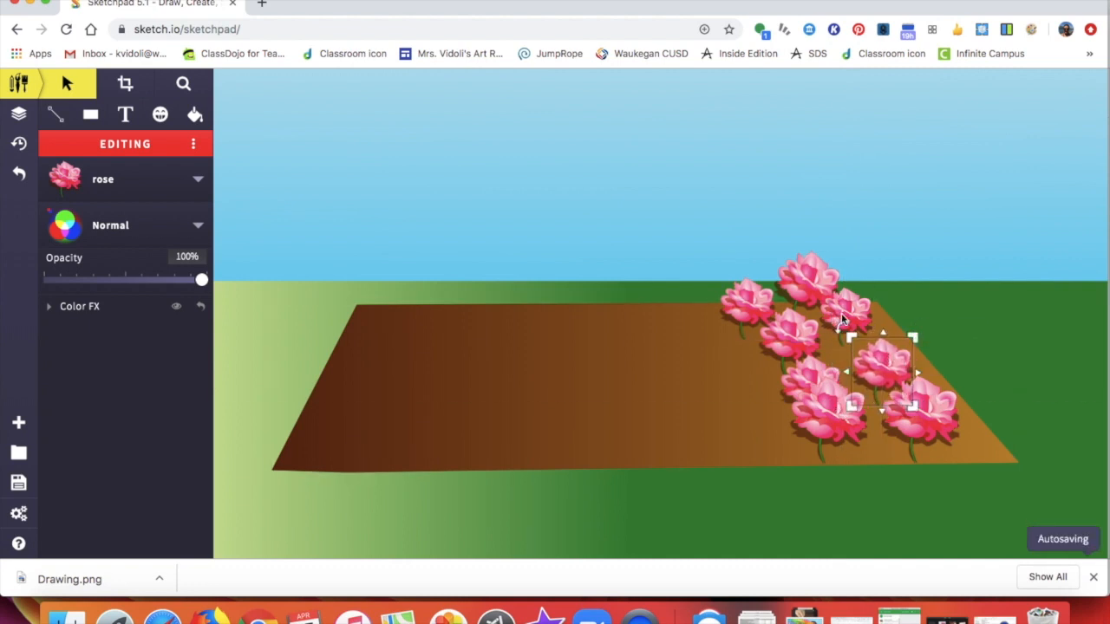
{"action": "left_click_drag", "start_coordinate": [842, 319], "coordinate": [857, 330]}
Shrink the second rose of the inner column and align the two smaller back roses with the tops of the columns
{"action": "left_click", "coordinate": [794, 341]}
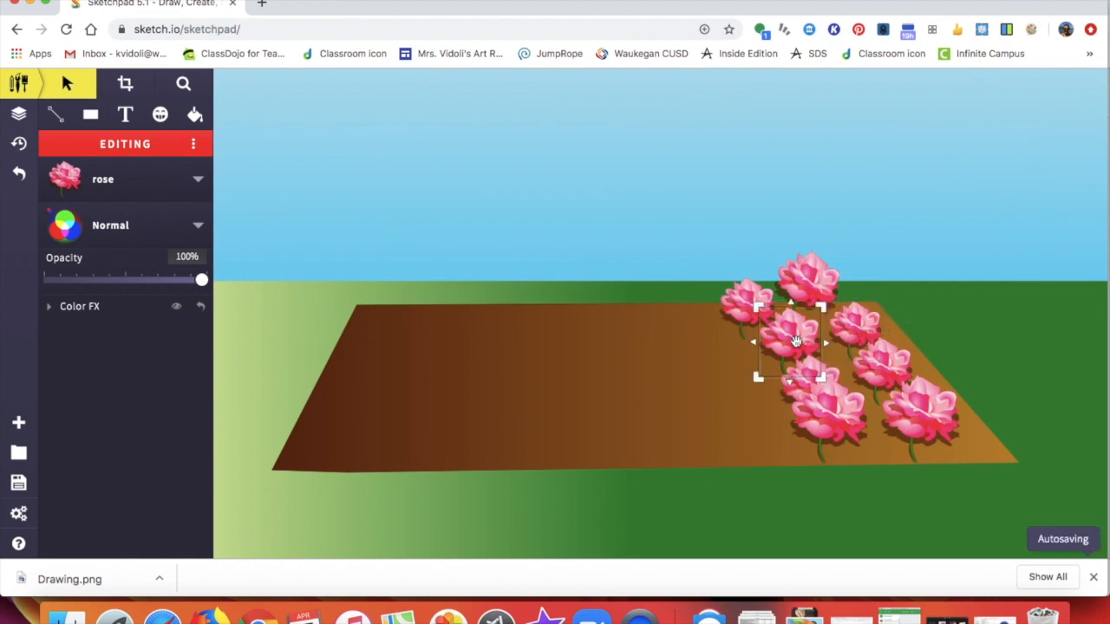
{"action": "left_click_drag", "start_coordinate": [823, 306], "coordinate": [806, 333]}
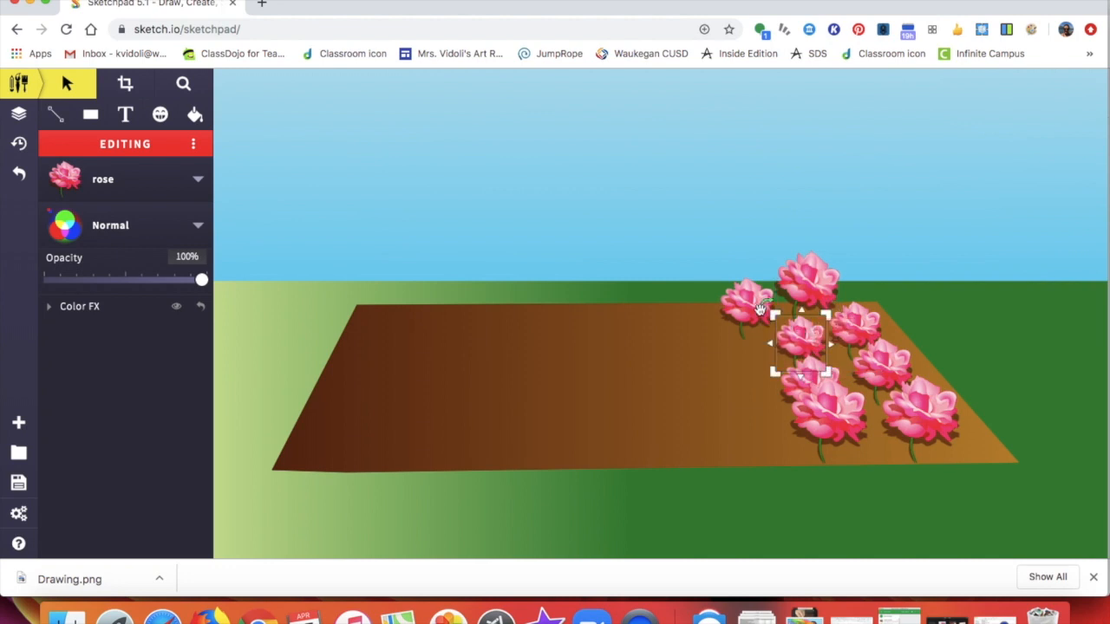
{"action": "left_click_drag", "start_coordinate": [810, 285], "coordinate": [844, 295]}
{"action": "left_click_drag", "start_coordinate": [762, 297], "coordinate": [787, 310]}
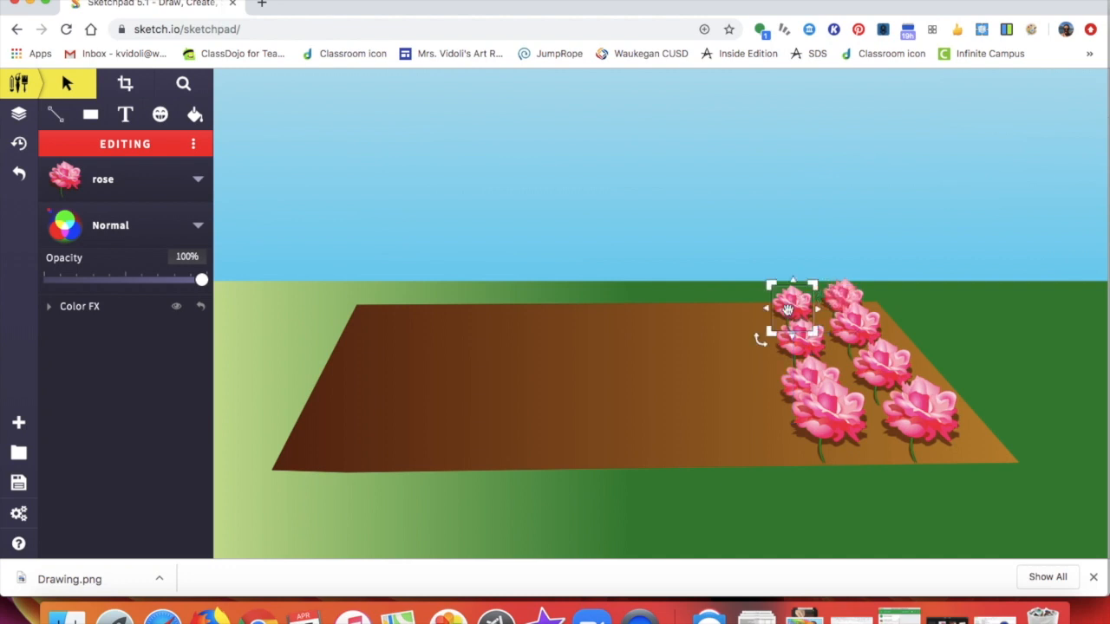
Send the rearmost rose of the inner column backwards twice and bring the second rose of that column forwards once
{"action": "right_click", "coordinate": [795, 305]}
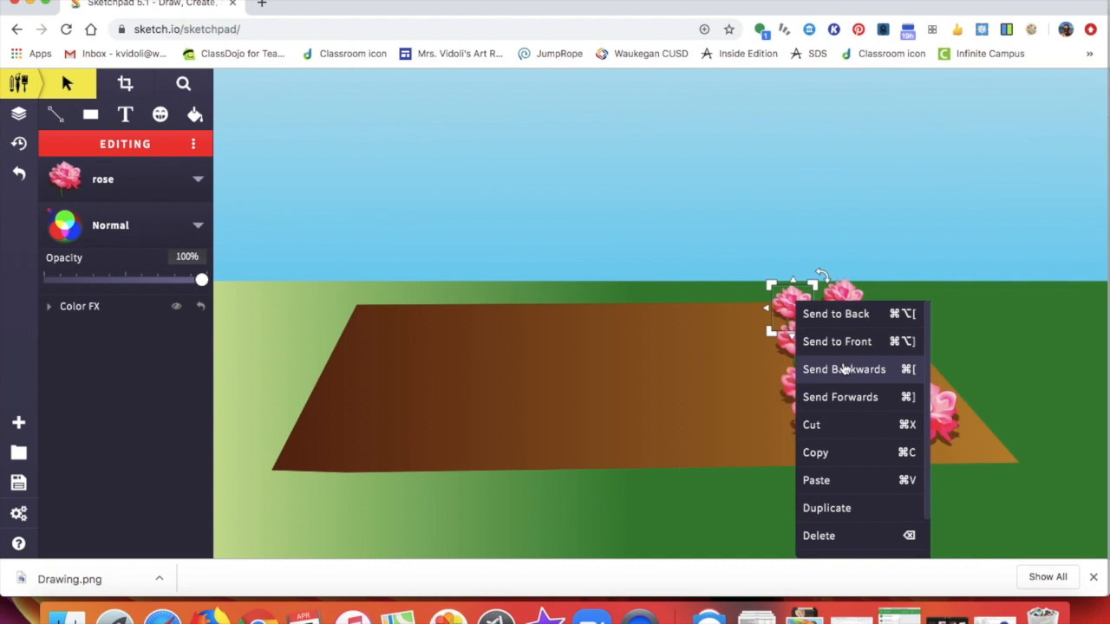
{"action": "left_click", "coordinate": [843, 366]}
{"action": "right_click", "coordinate": [799, 305]}
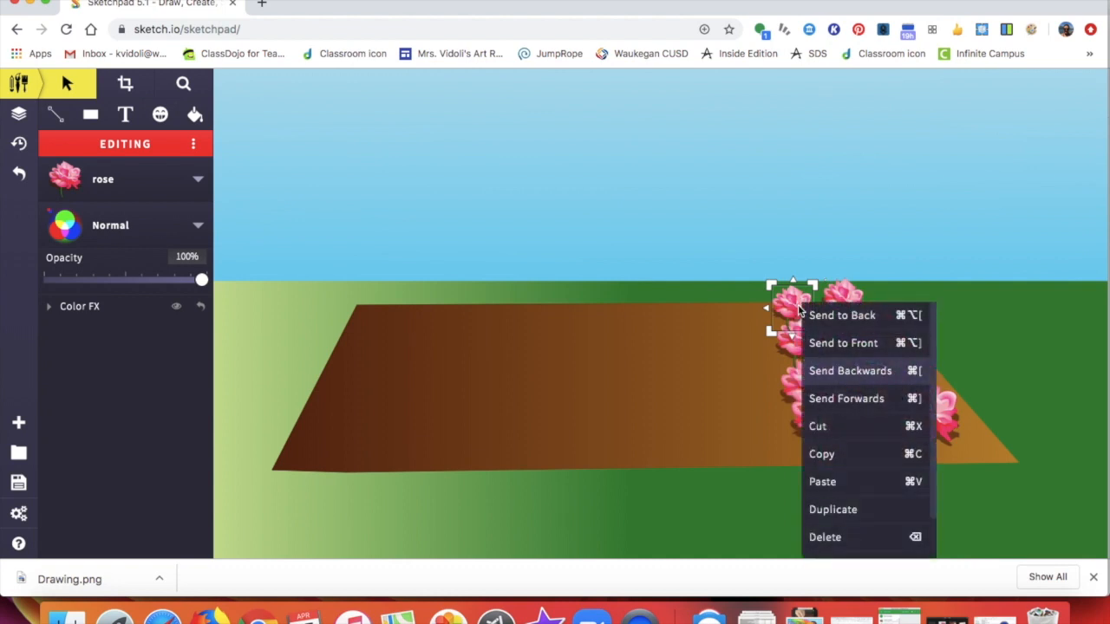
{"action": "left_click", "coordinate": [842, 371]}
{"action": "left_click", "coordinate": [800, 340]}
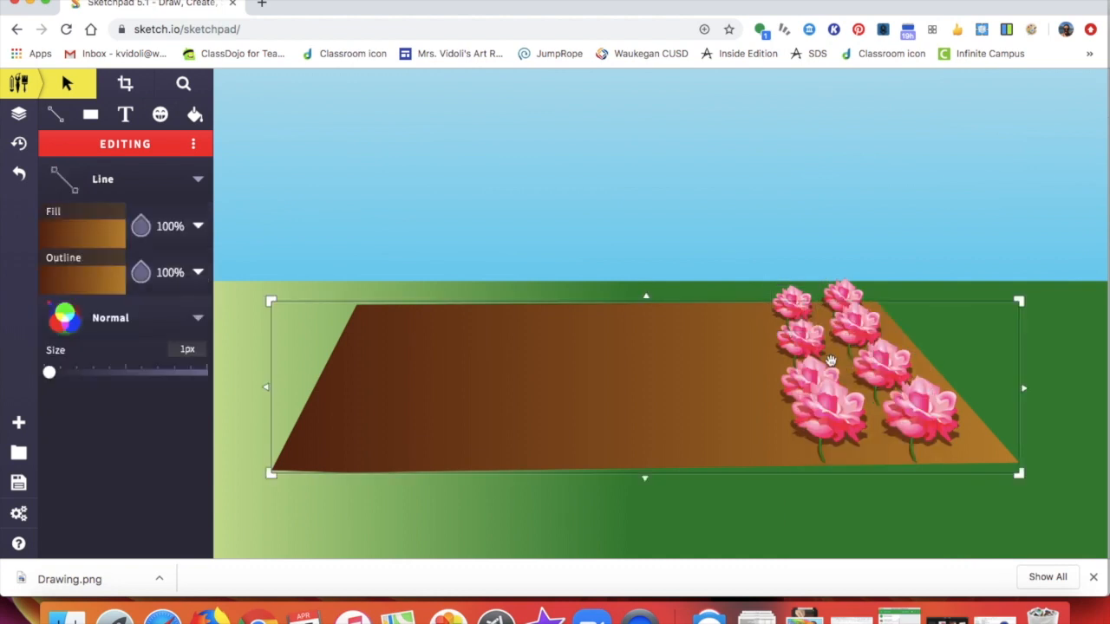
{"action": "right_click", "coordinate": [799, 340]}
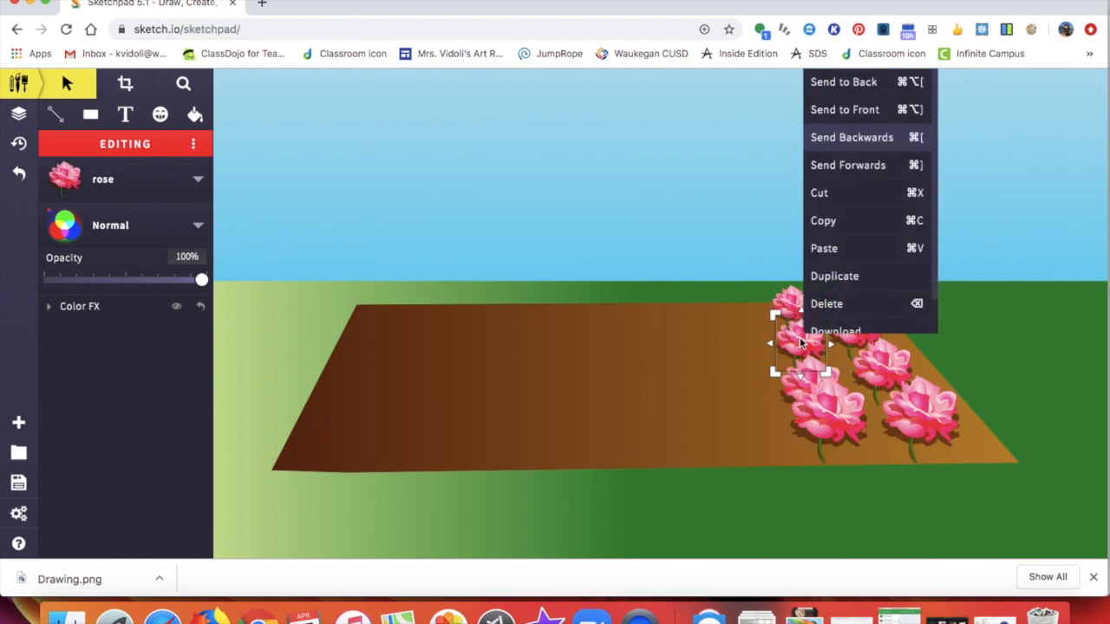
{"action": "left_click", "coordinate": [848, 172]}
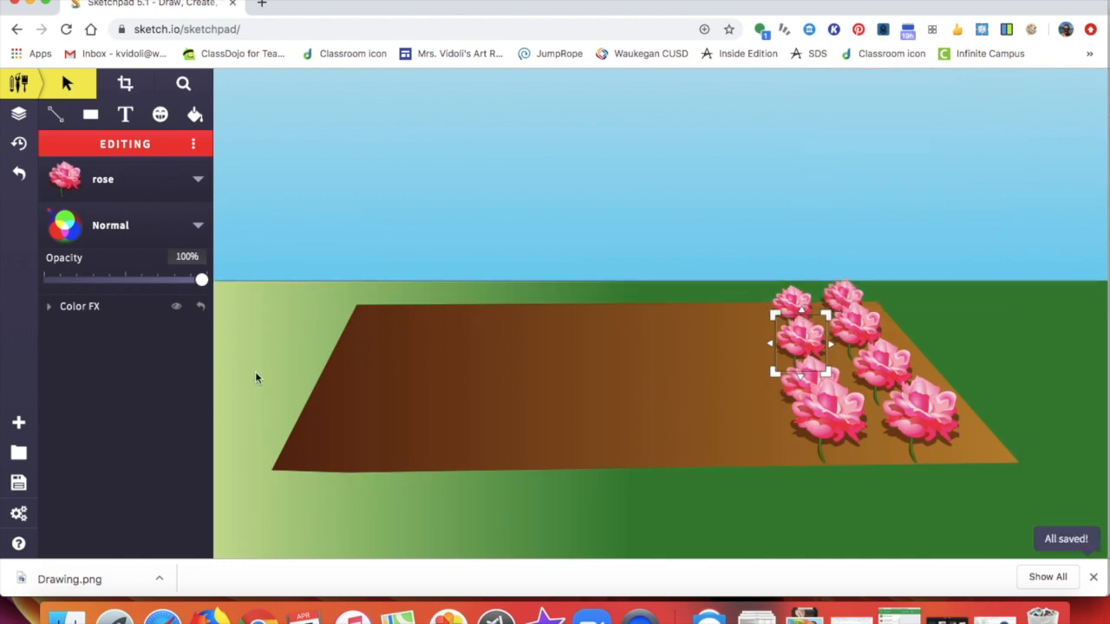
Search the clipart library for "flower" and insert the sunflowers graphic
{"action": "left_click", "coordinate": [160, 114]}
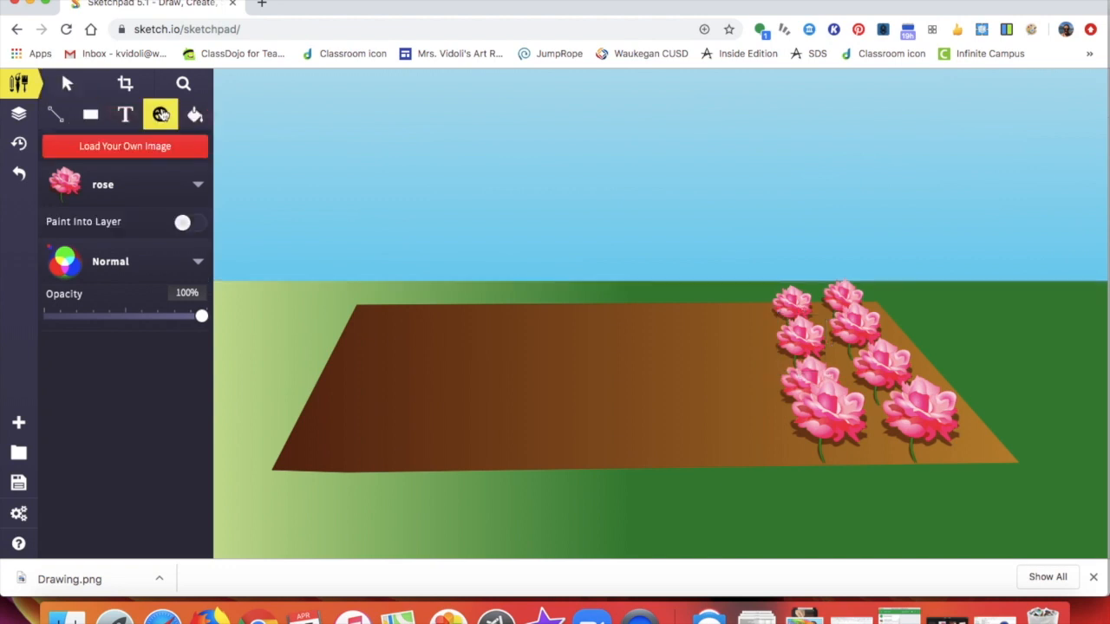
{"action": "left_click", "coordinate": [196, 186]}
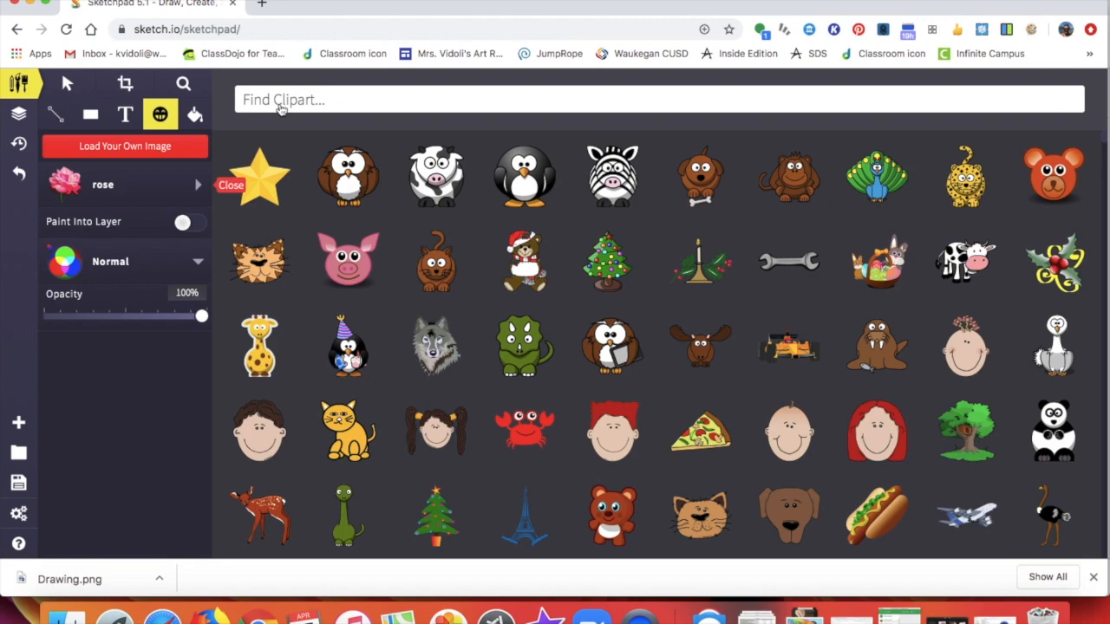
{"action": "left_click", "coordinate": [279, 98]}
{"action": "type", "text": "flower"}
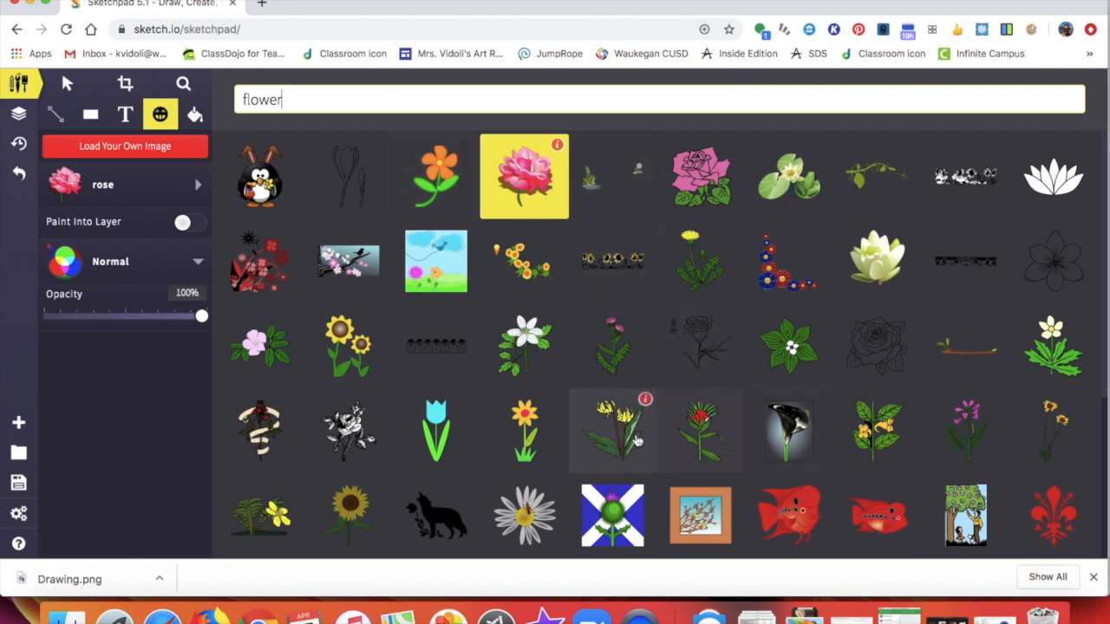
{"action": "mouse_move", "coordinate": [690, 460]}
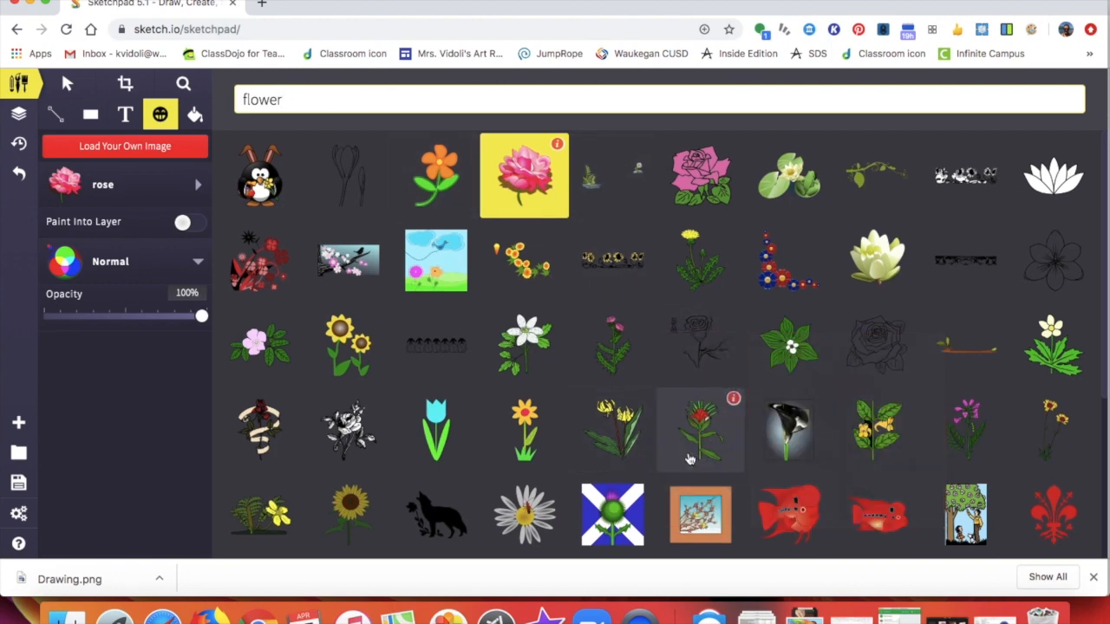
{"action": "scroll", "coordinate": [698, 429], "scroll_direction": "down", "scroll_amount": 2}
{"action": "scroll", "coordinate": [712, 424], "scroll_direction": "down", "scroll_amount": 2}
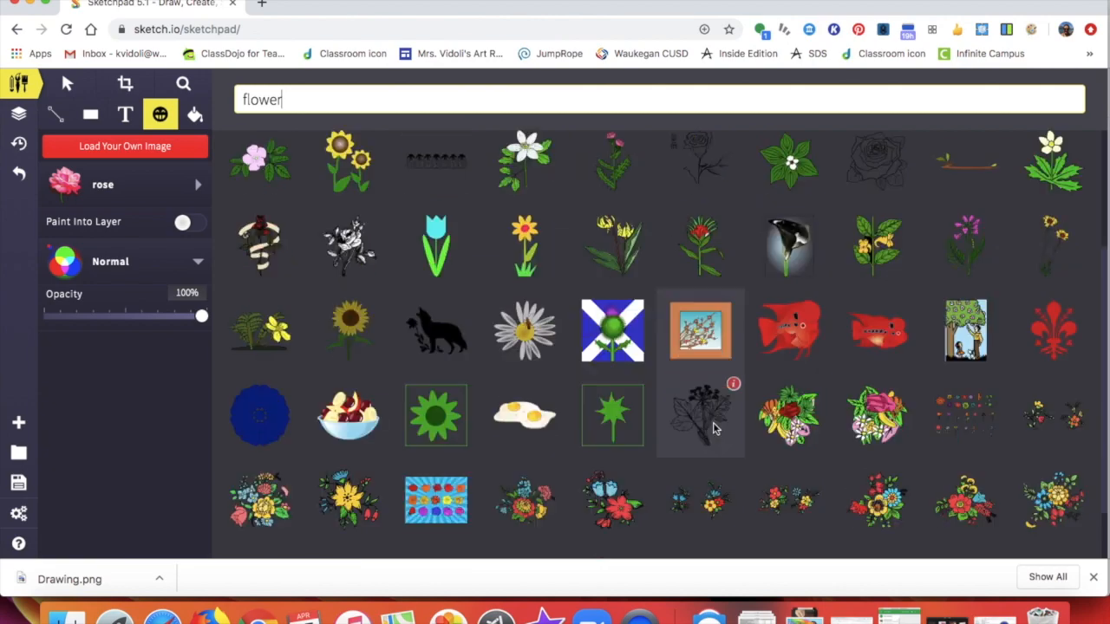
{"action": "scroll", "coordinate": [713, 426], "scroll_direction": "down", "scroll_amount": 2}
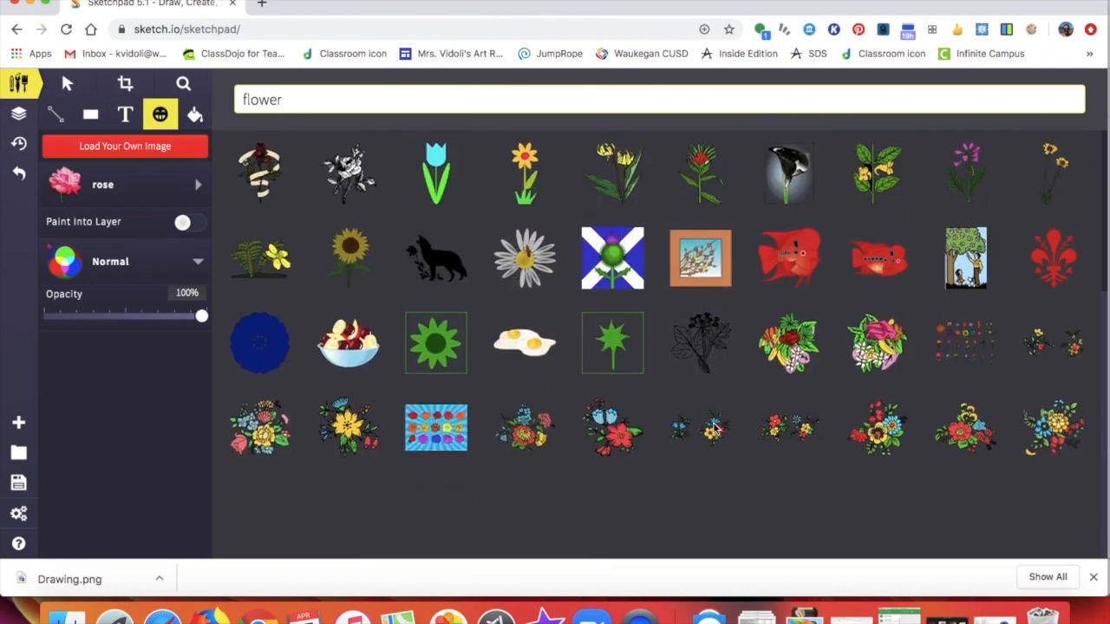
{"action": "scroll", "coordinate": [713, 429], "scroll_direction": "up", "scroll_amount": 3}
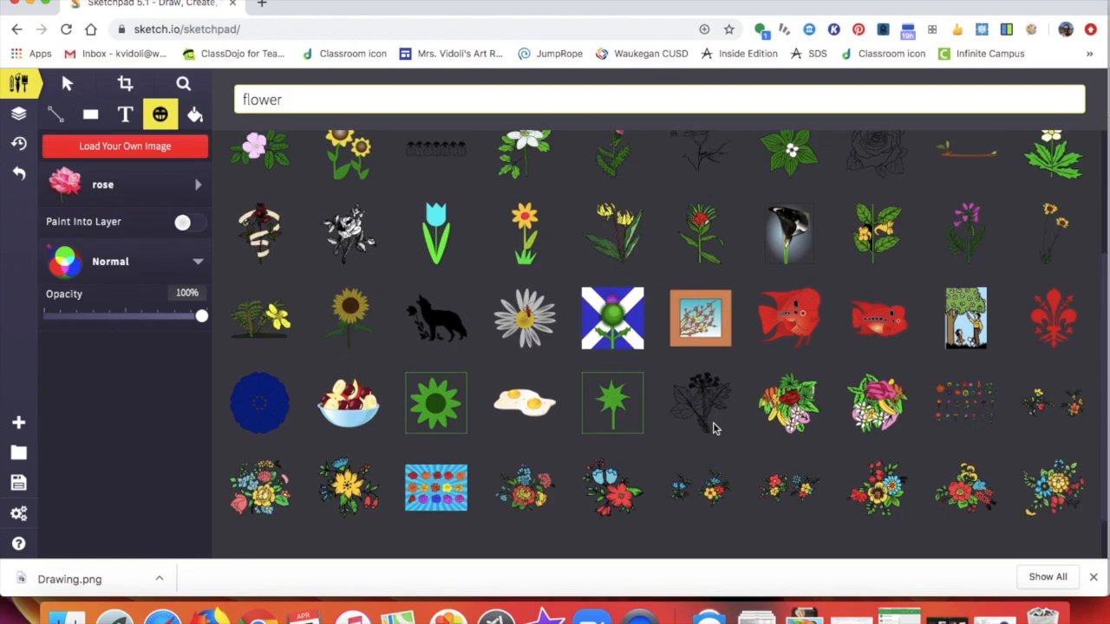
{"action": "scroll", "coordinate": [713, 429], "scroll_direction": "up", "scroll_amount": 2}
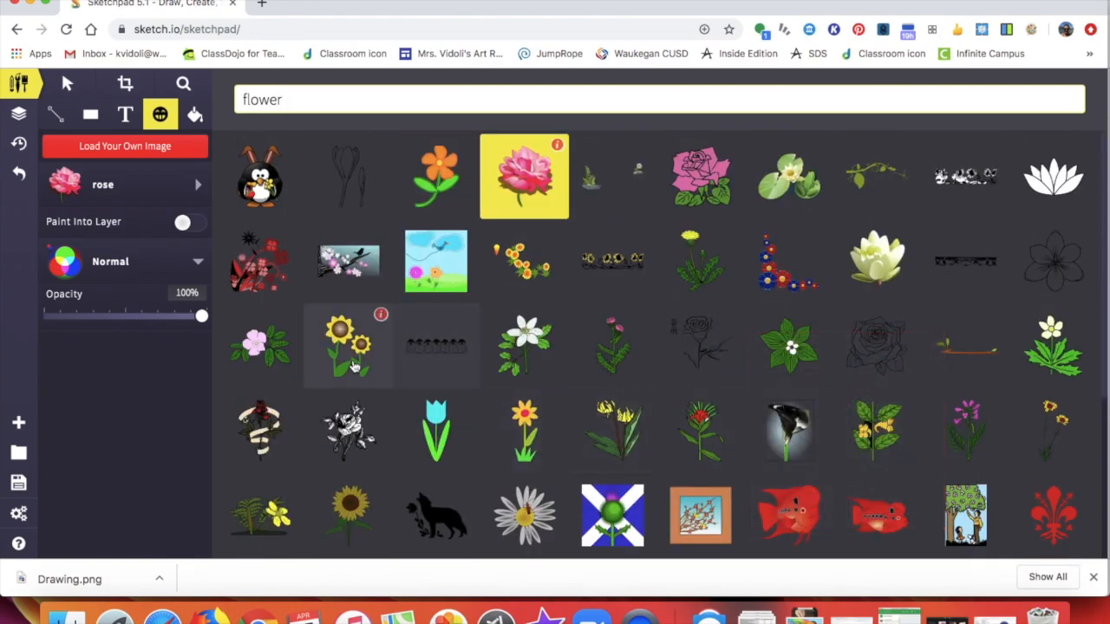
{"action": "left_click", "coordinate": [354, 366]}
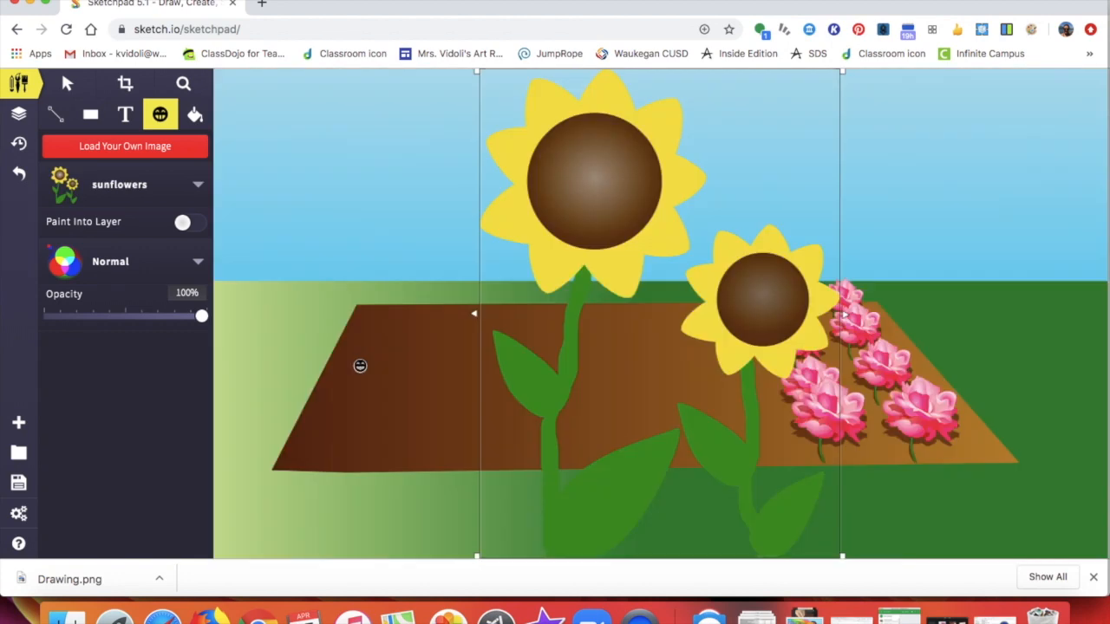
Shrink the sunflowers to stand at the plot's back left corner and add a second, slightly smaller clump just in front of them
{"action": "left_click_drag", "start_coordinate": [830, 98], "coordinate": [587, 416]}
{"action": "left_click_drag", "start_coordinate": [538, 499], "coordinate": [427, 276]}
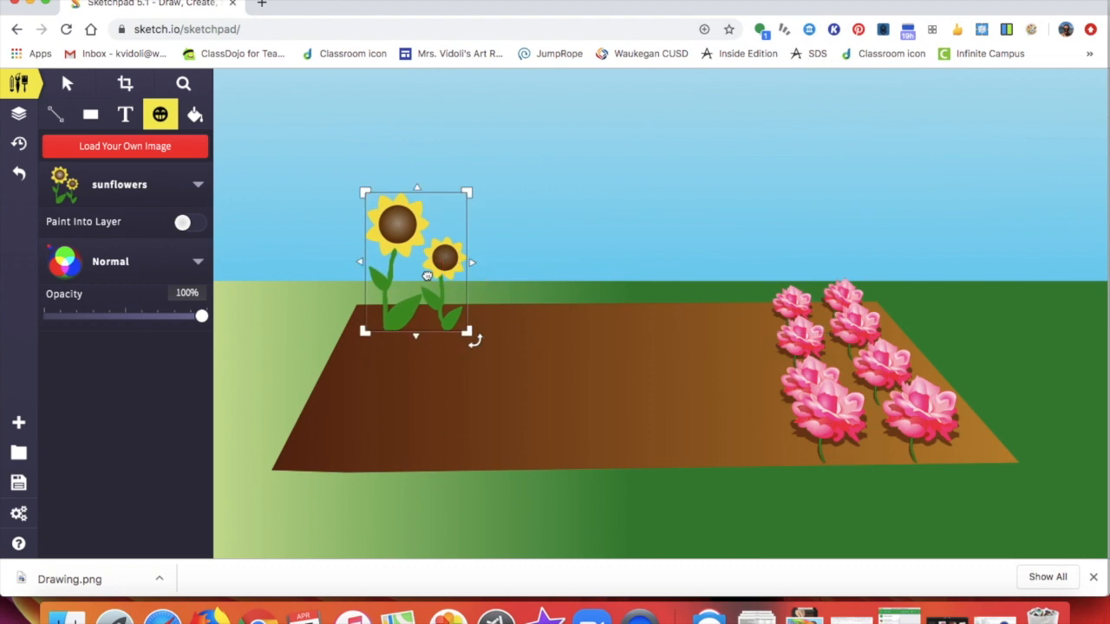
{"action": "left_click", "coordinate": [407, 359]}
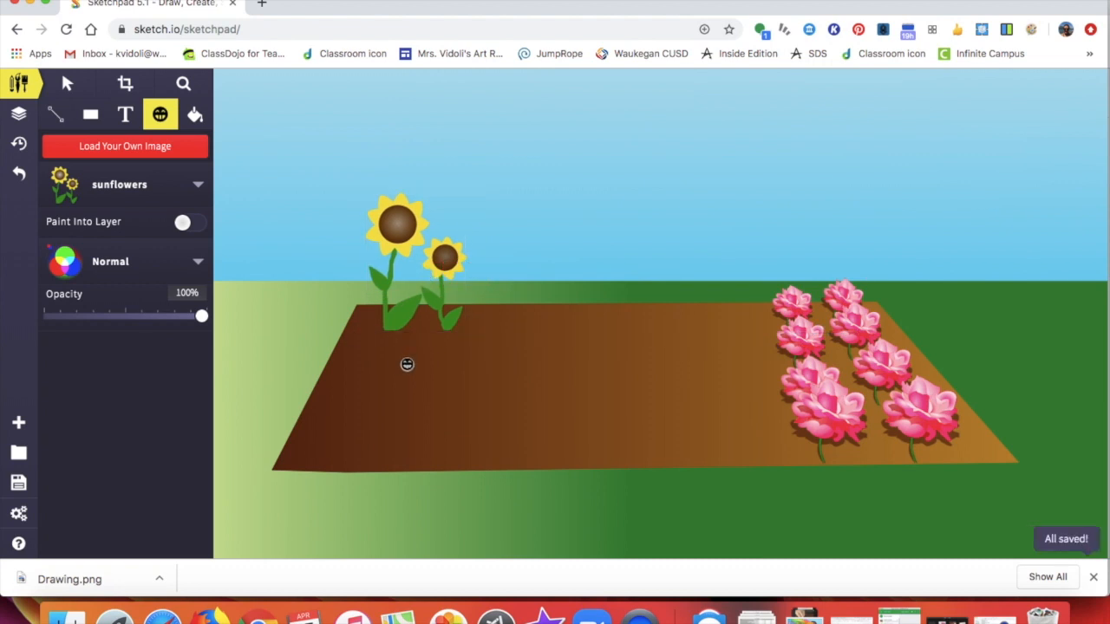
{"action": "left_click", "coordinate": [399, 362]}
{"action": "left_click_drag", "start_coordinate": [414, 332], "coordinate": [380, 319]}
{"action": "left_click", "coordinate": [359, 420]}
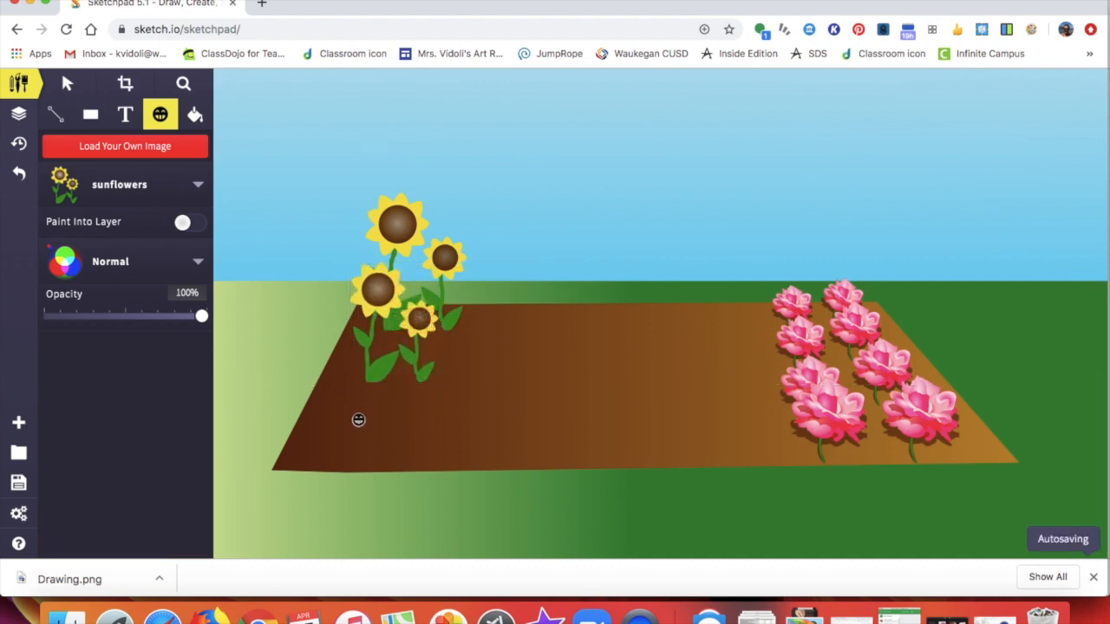
Add a third sunflower clump in front of the second and a larger fourth clump near the plot's front left corner
{"action": "left_click", "coordinate": [350, 414]}
{"action": "left_click_drag", "start_coordinate": [374, 379], "coordinate": [442, 291]}
{"action": "left_click_drag", "start_coordinate": [376, 368], "coordinate": [362, 329]}
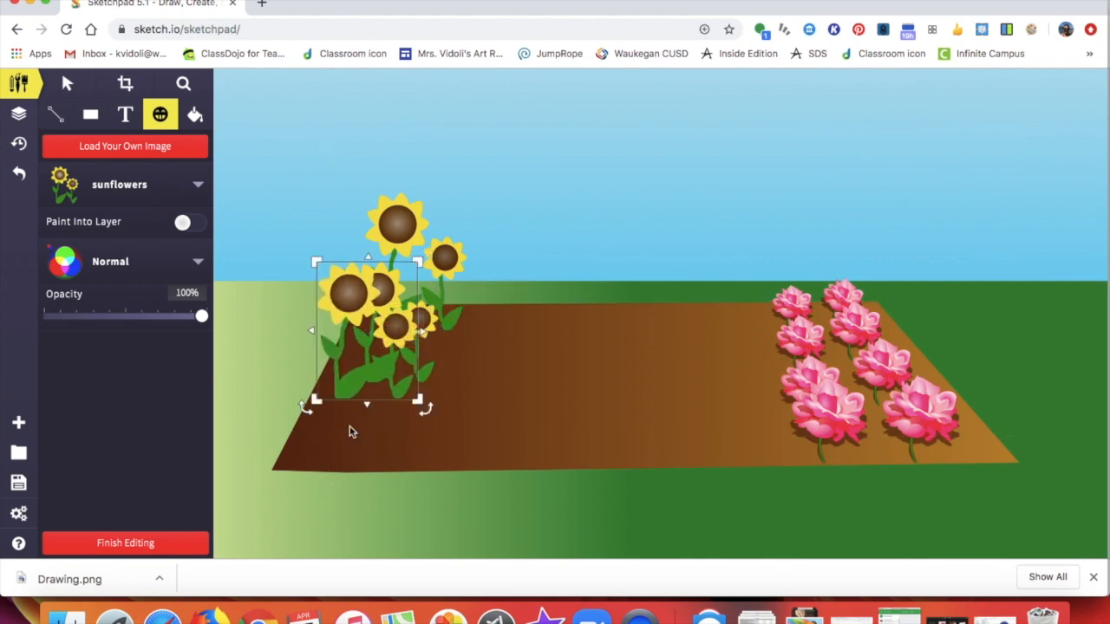
{"action": "left_click", "coordinate": [343, 439]}
{"action": "left_click", "coordinate": [345, 440]}
{"action": "left_click_drag", "start_coordinate": [364, 400], "coordinate": [468, 257]}
Move the large front sunflower clump further towards the plot's left edge and the second clump back and to the right
{"action": "left_click", "coordinate": [68, 83]}
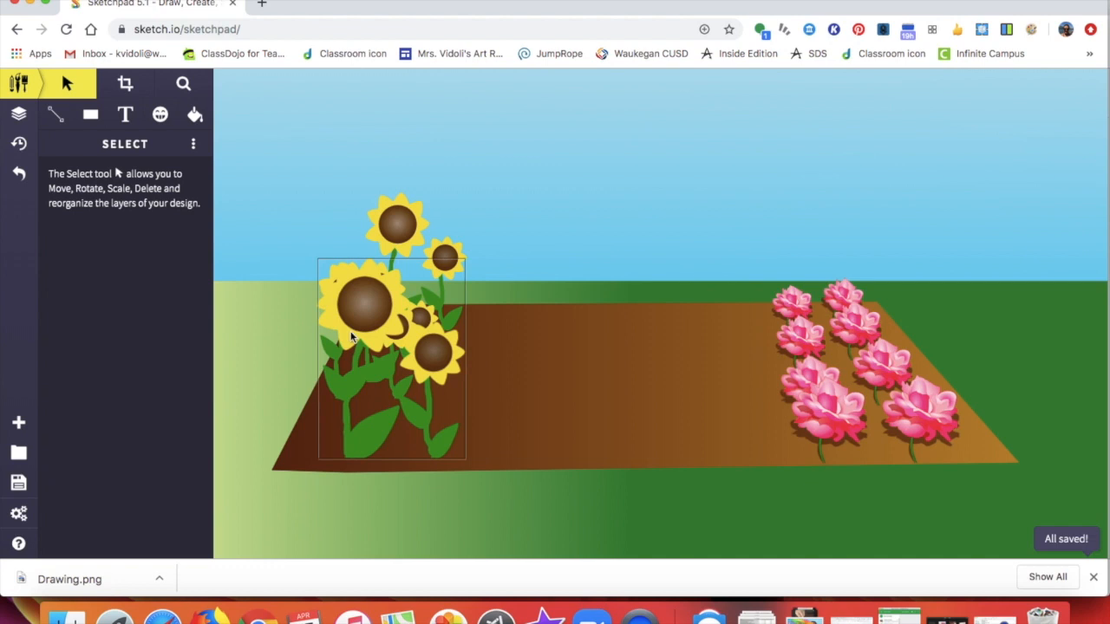
{"action": "left_click", "coordinate": [364, 369]}
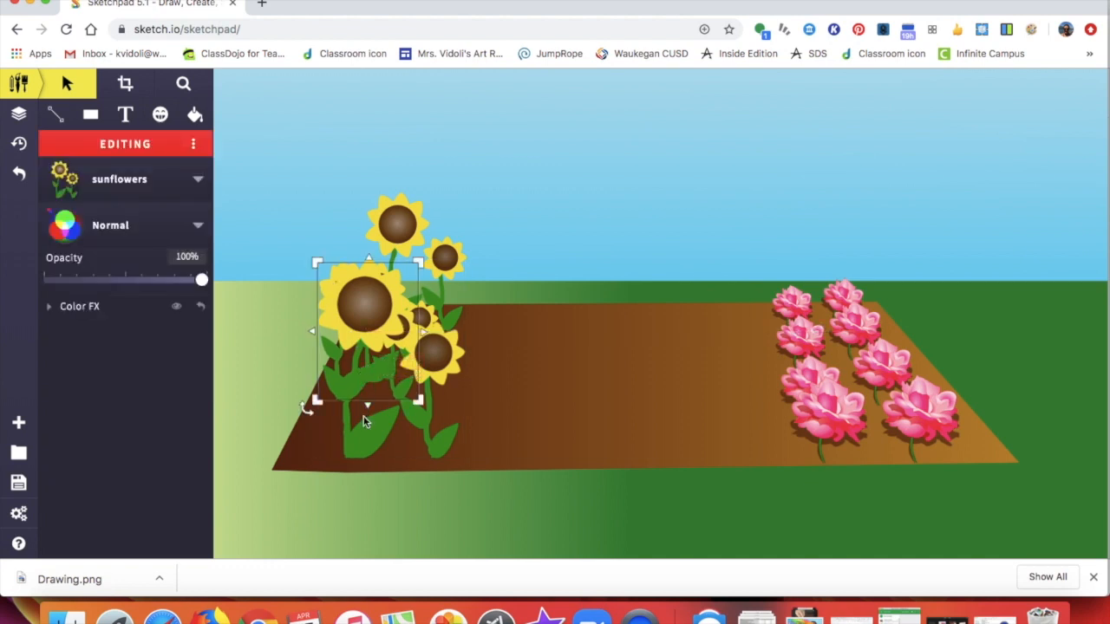
{"action": "left_click", "coordinate": [363, 414]}
{"action": "left_click", "coordinate": [364, 427]}
{"action": "left_click_drag", "start_coordinate": [364, 428], "coordinate": [339, 427]}
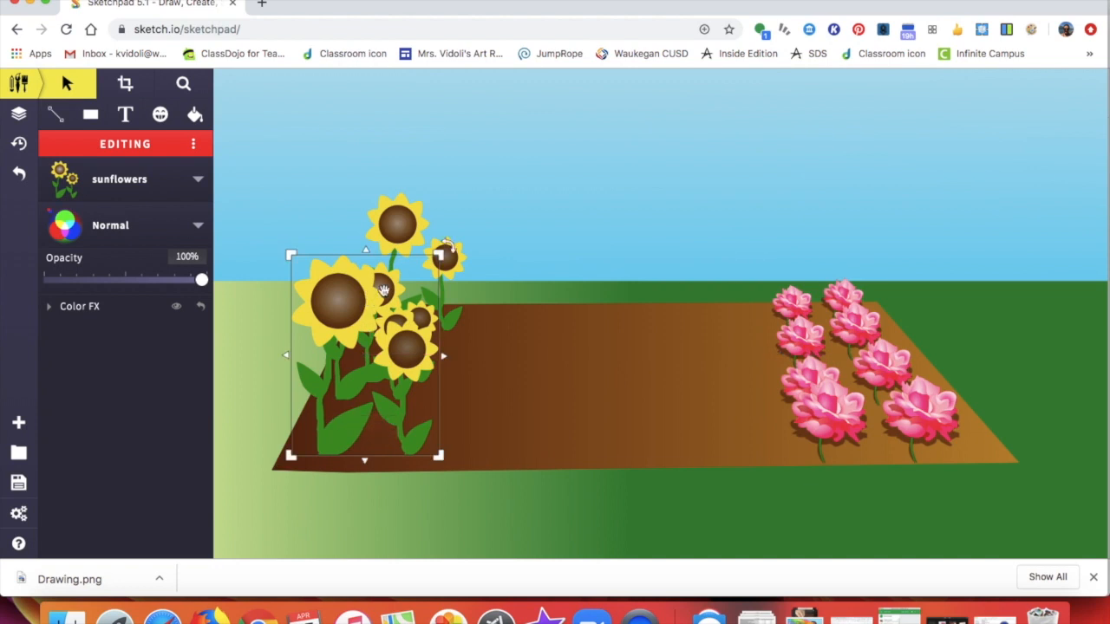
{"action": "left_click", "coordinate": [392, 291]}
{"action": "left_click_drag", "start_coordinate": [398, 289], "coordinate": [412, 268]}
Slightly enlarge the third and the rearmost sunflower clumps, and extend the ground's upper edge a little higher into the sky
{"action": "left_click", "coordinate": [356, 387]}
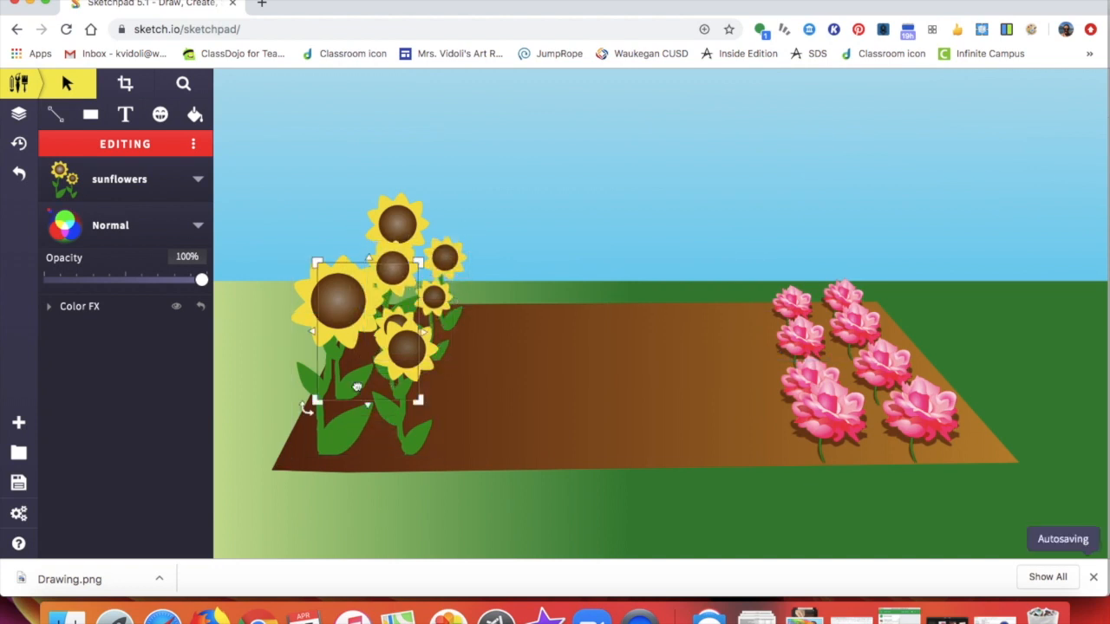
{"action": "left_click_drag", "start_coordinate": [419, 261], "coordinate": [435, 243]}
{"action": "left_click", "coordinate": [402, 271]}
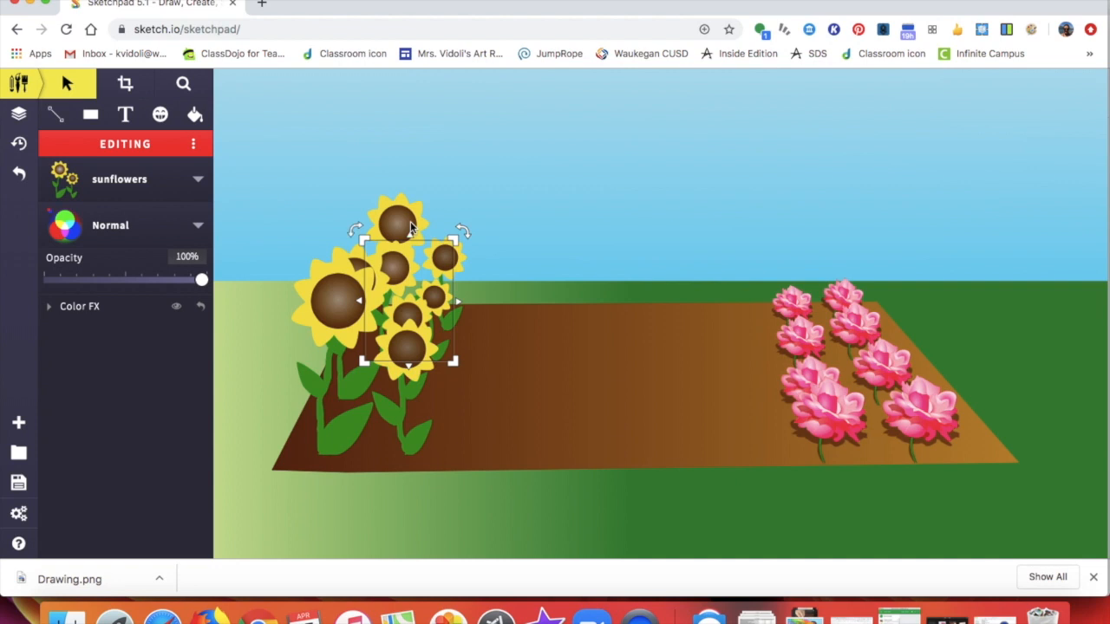
{"action": "left_click_drag", "start_coordinate": [407, 218], "coordinate": [478, 178]}
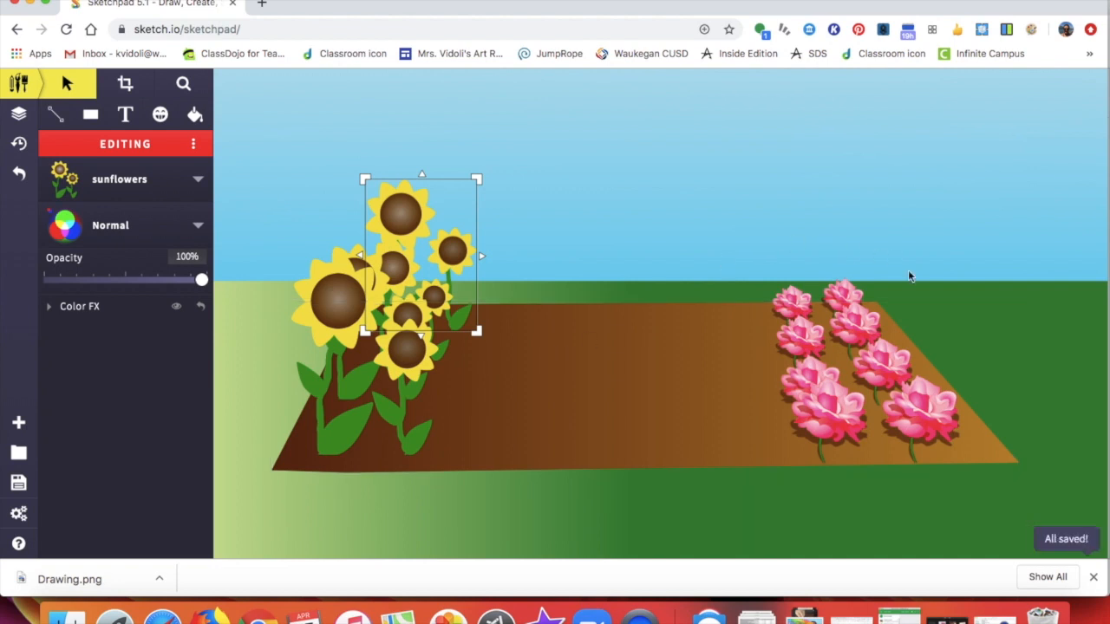
{"action": "left_click", "coordinate": [876, 316]}
Move the third sunflower clump forward behind the front one, shrink it and widen it slightly towards the left
{"action": "left_click_drag", "start_coordinate": [413, 312], "coordinate": [433, 361]}
{"action": "left_click", "coordinate": [404, 312]}
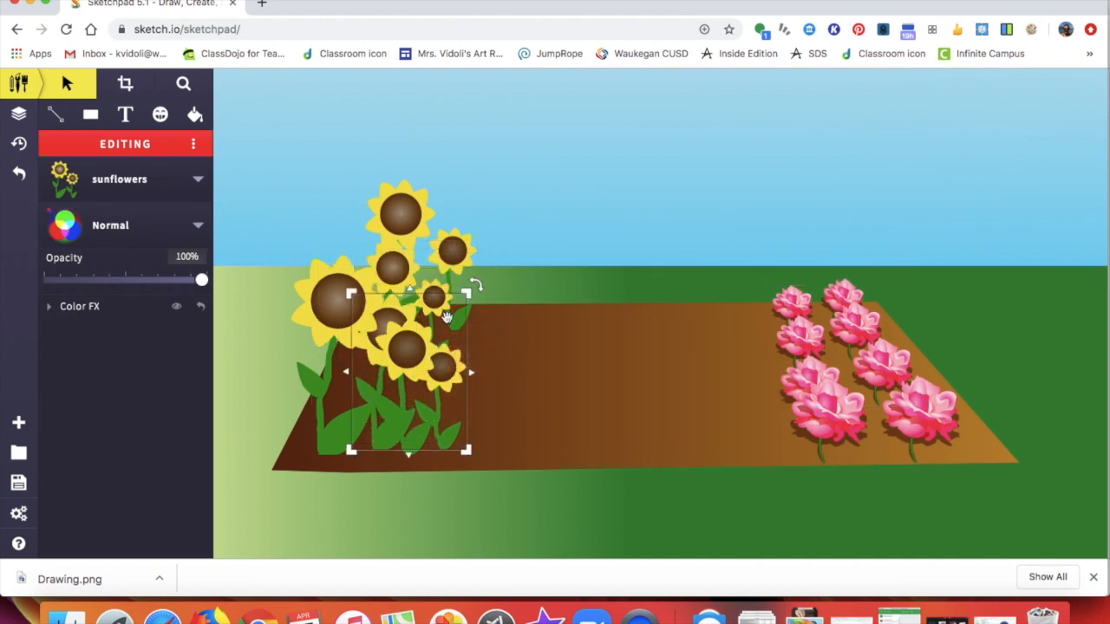
{"action": "left_click_drag", "start_coordinate": [473, 287], "coordinate": [440, 338]}
{"action": "left_click_drag", "start_coordinate": [420, 407], "coordinate": [436, 394]}
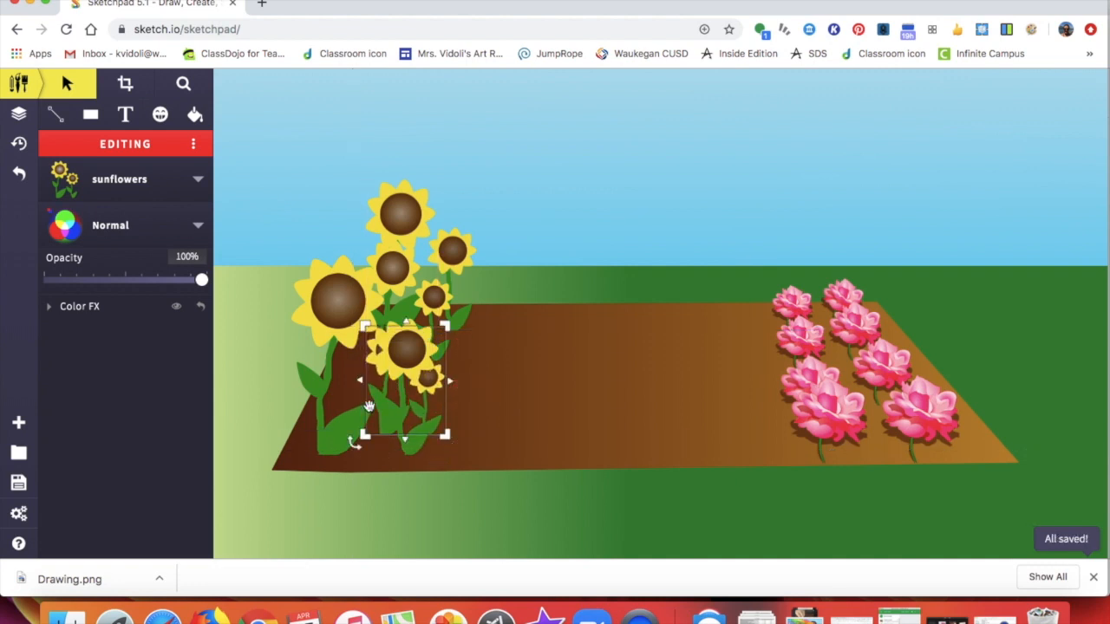
{"action": "left_click_drag", "start_coordinate": [361, 382], "coordinate": [332, 382]}
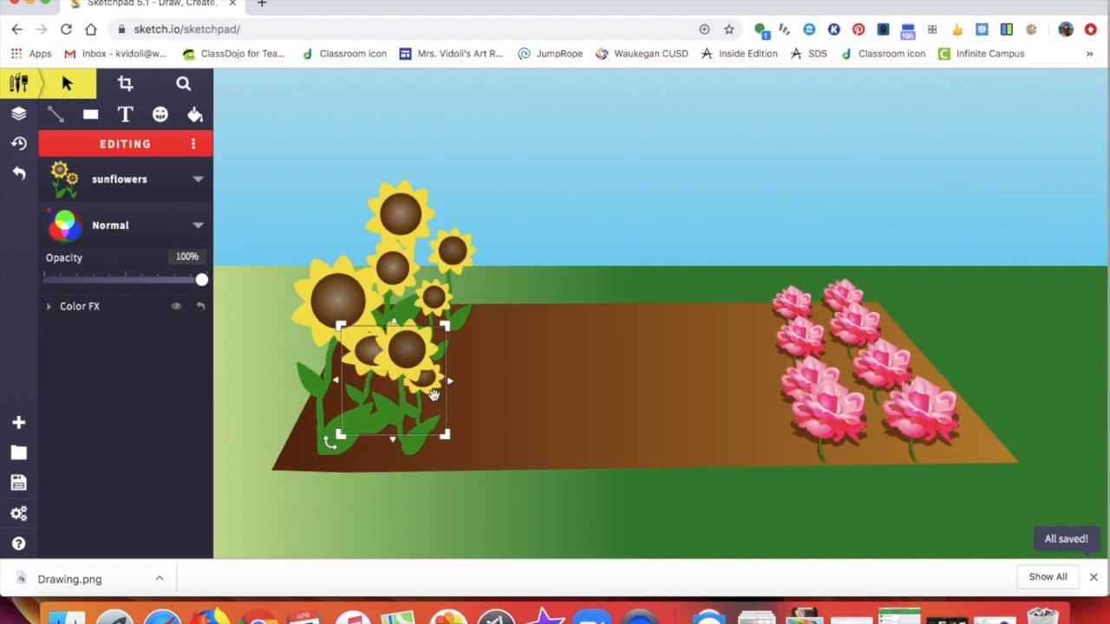
{"action": "left_click", "coordinate": [514, 365]}
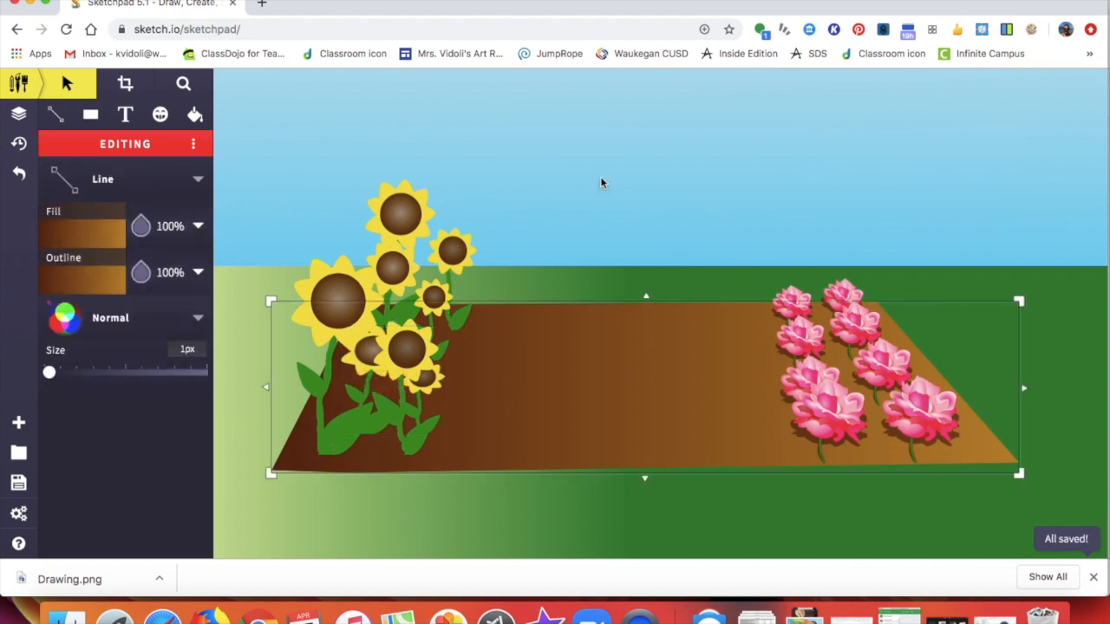
Search the clipart library for "tree" and insert the Simple tree graphic
{"action": "left_click", "coordinate": [162, 116]}
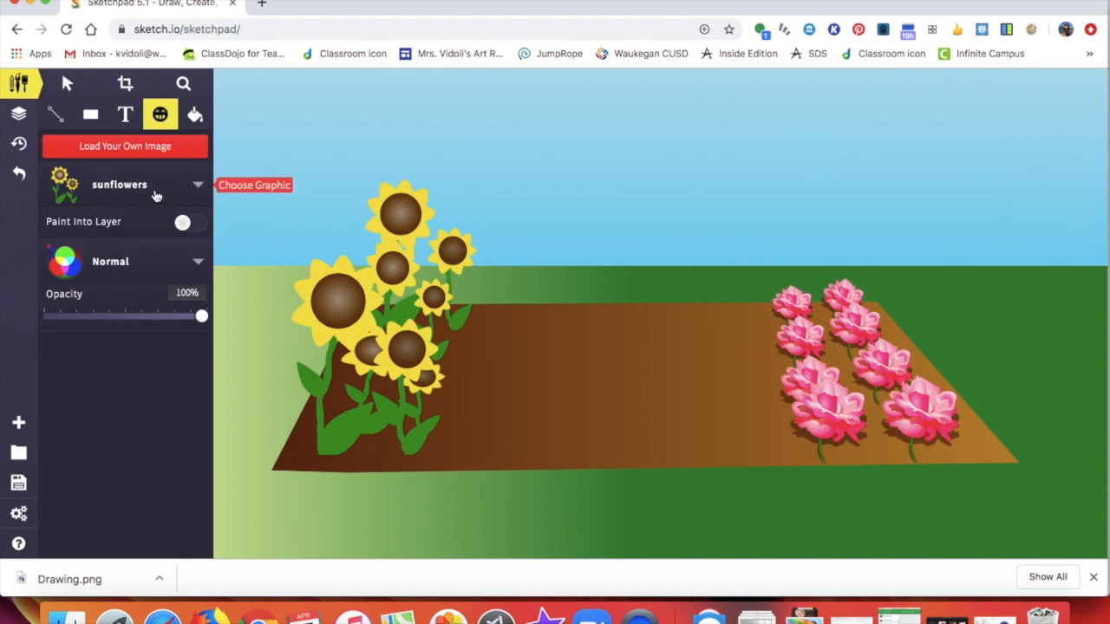
{"action": "left_click", "coordinate": [171, 188]}
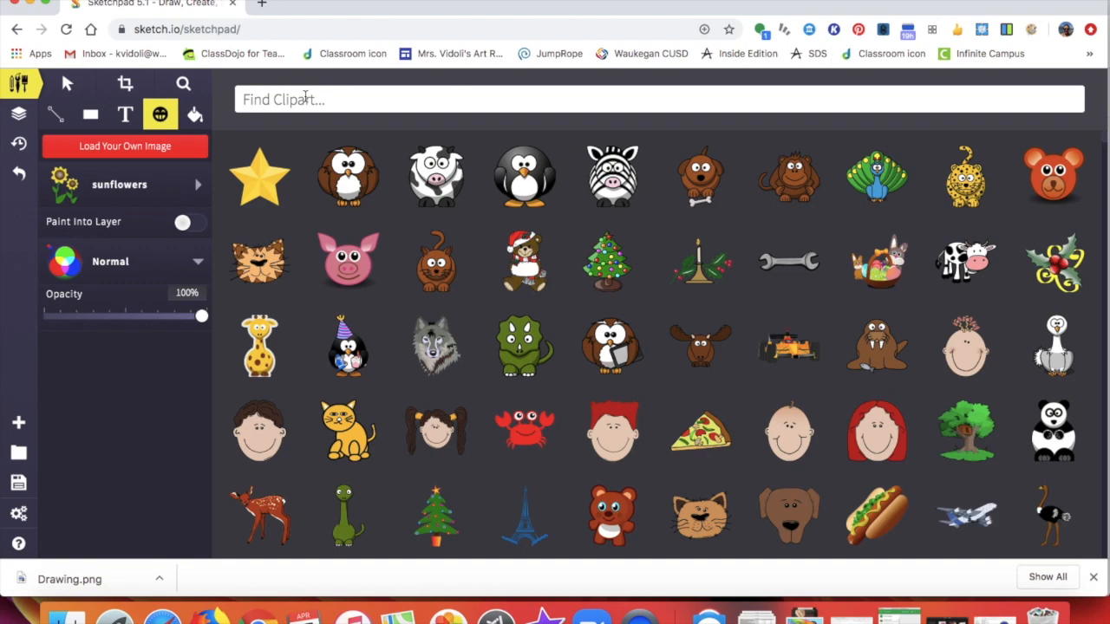
{"action": "left_click", "coordinate": [305, 99]}
{"action": "type", "text": "tree"}
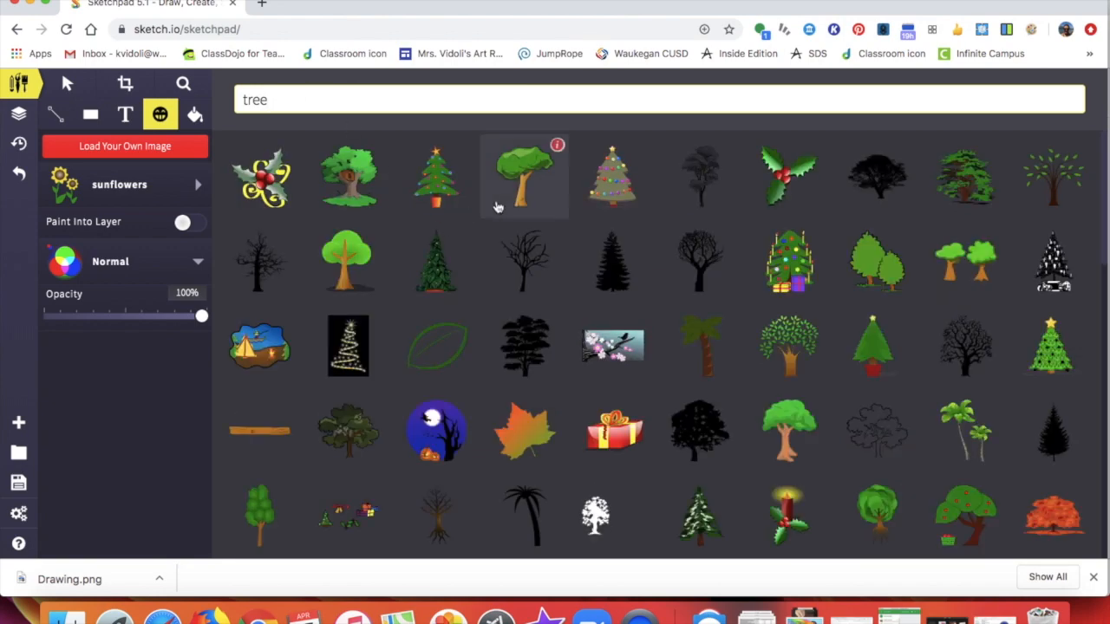
{"action": "mouse_move", "coordinate": [521, 206]}
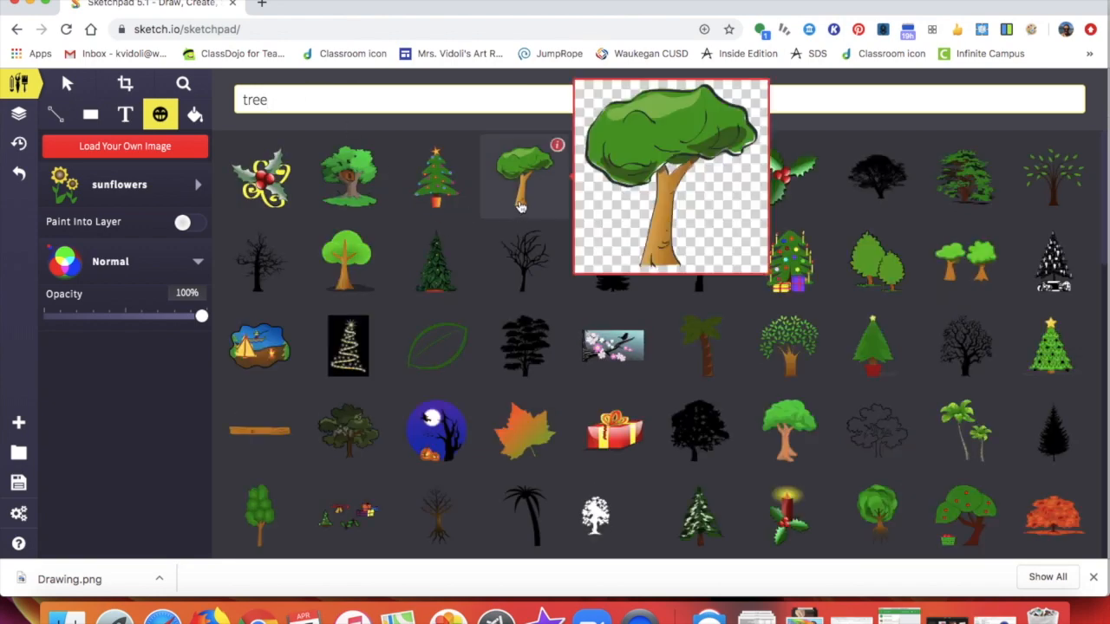
{"action": "left_click", "coordinate": [360, 276]}
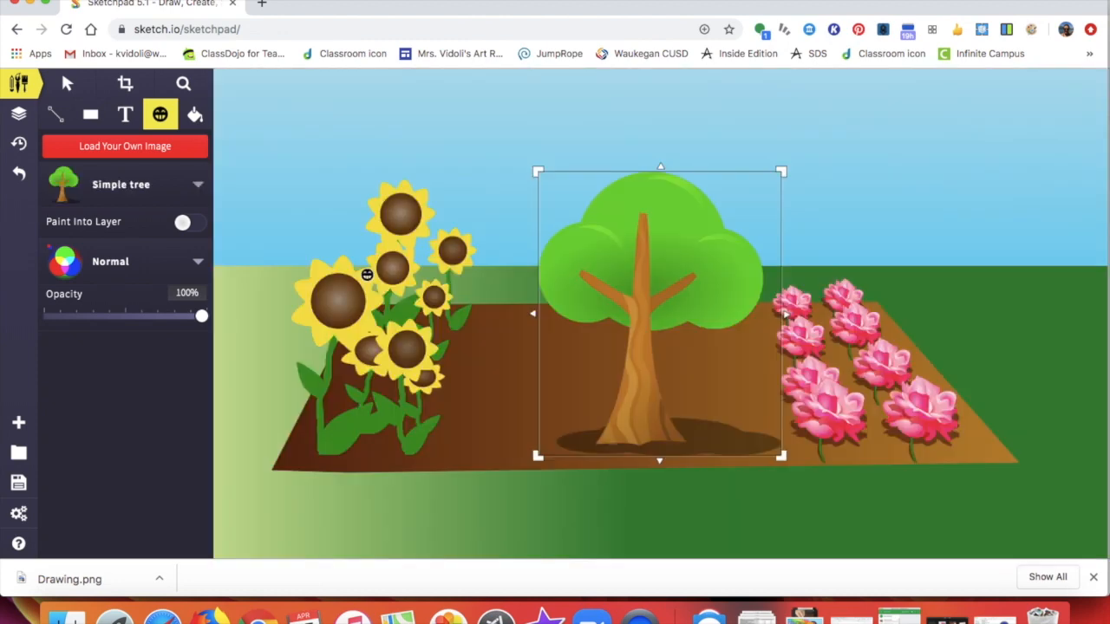
Enlarge the tree and place it on the grass behind the roses at the drawing's right edge, with its crown partly outside the canvas
{"action": "left_click_drag", "start_coordinate": [782, 172], "coordinate": [957, 9]}
{"action": "left_click_drag", "start_coordinate": [732, 219], "coordinate": [1026, 120]}
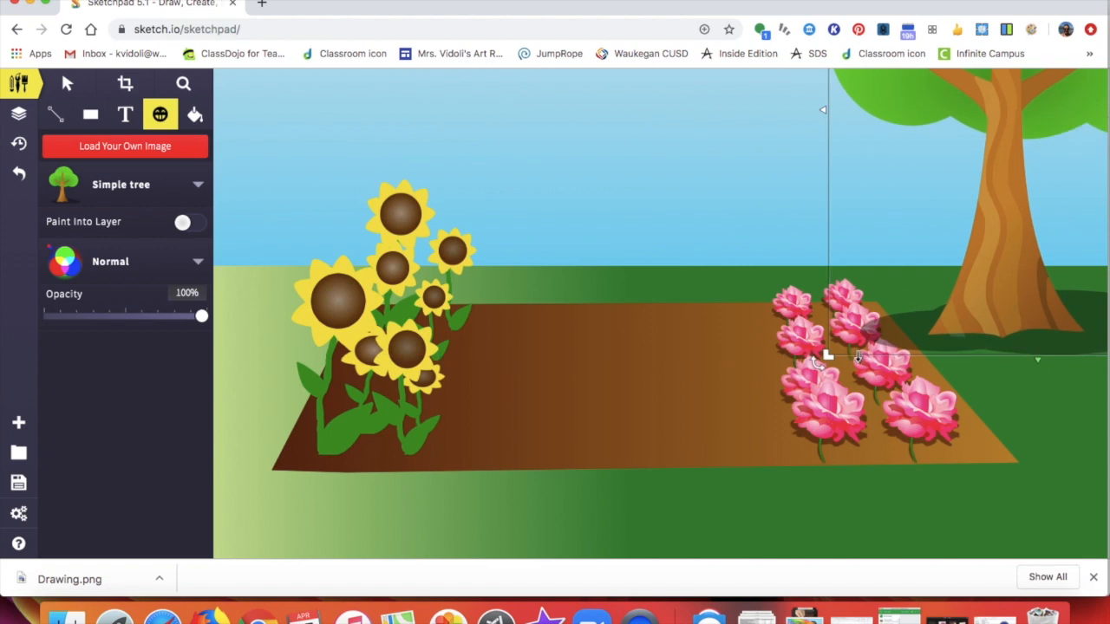
{"action": "left_click_drag", "start_coordinate": [824, 358], "coordinate": [902, 265]}
{"action": "left_click_drag", "start_coordinate": [1030, 169], "coordinate": [989, 246]}
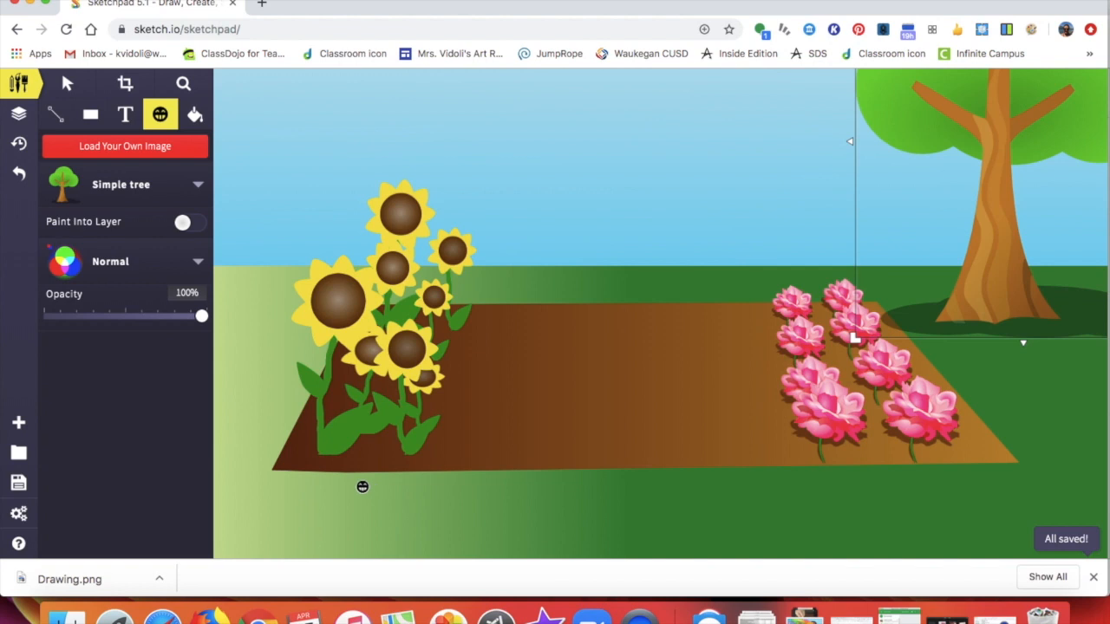
Search the clipart library for "garden" and insert the Food Spinach graphic
{"action": "left_click", "coordinate": [160, 191]}
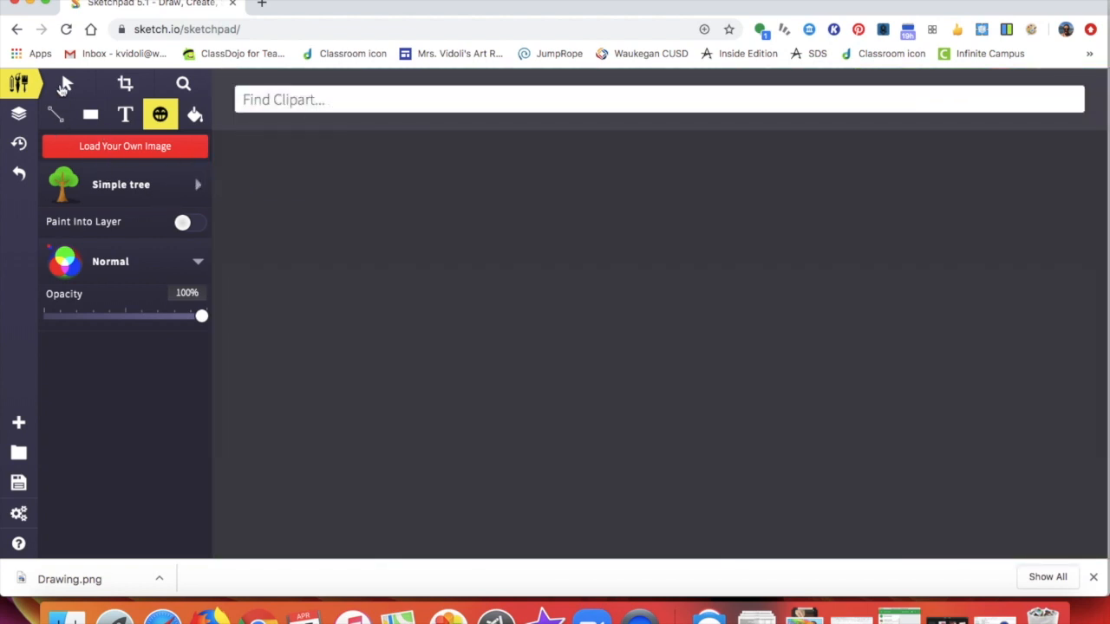
{"action": "left_click", "coordinate": [66, 85]}
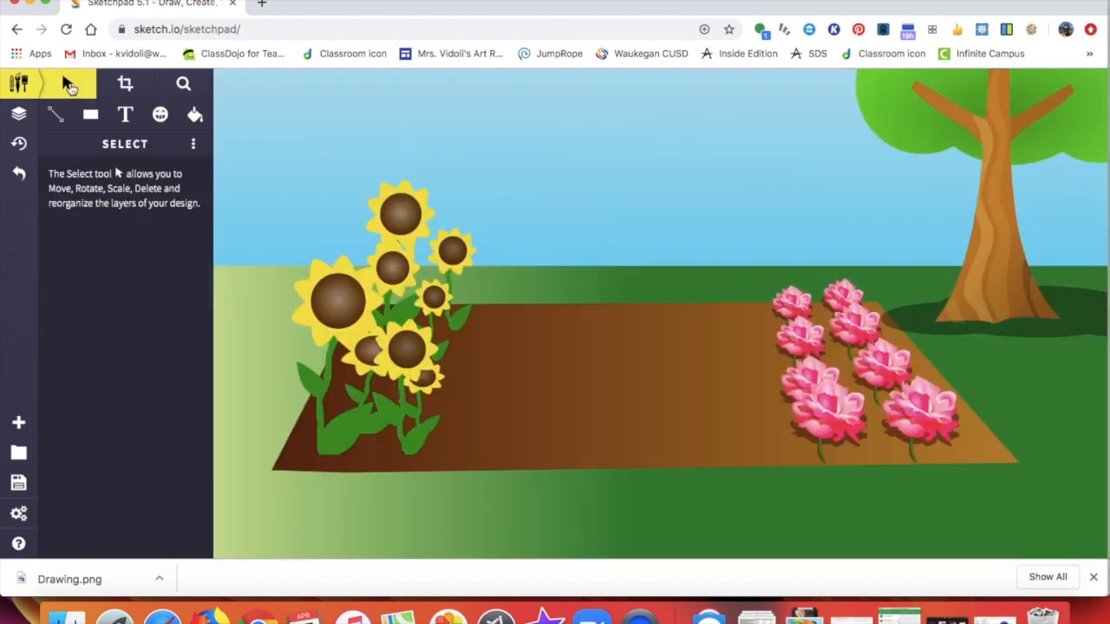
{"action": "left_click", "coordinate": [161, 116]}
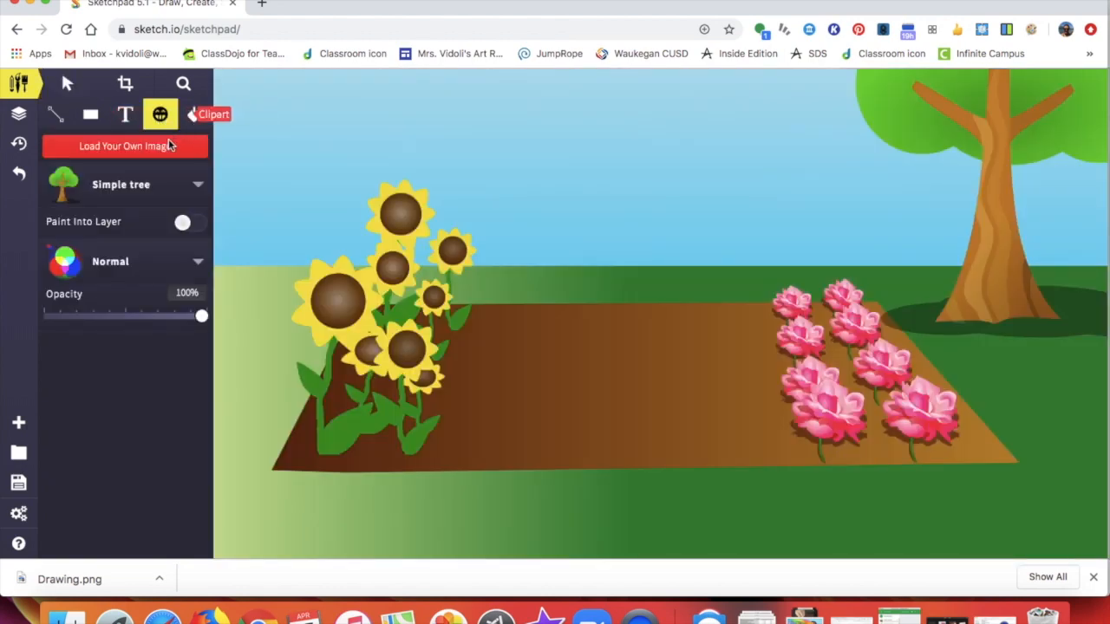
{"action": "left_click", "coordinate": [192, 184]}
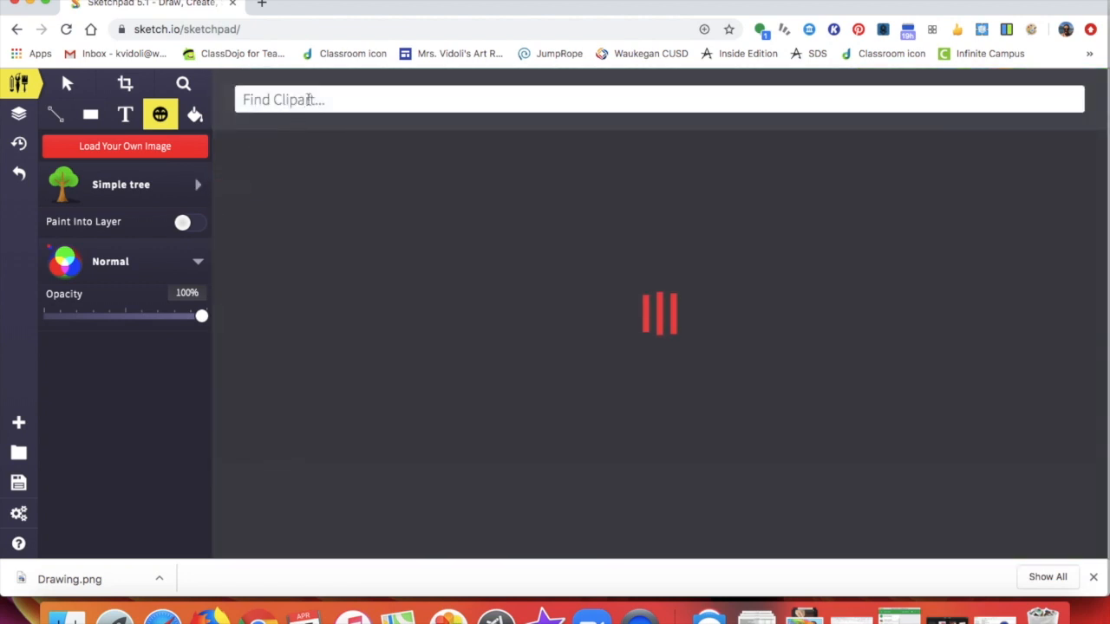
{"action": "type", "text": "ga"}
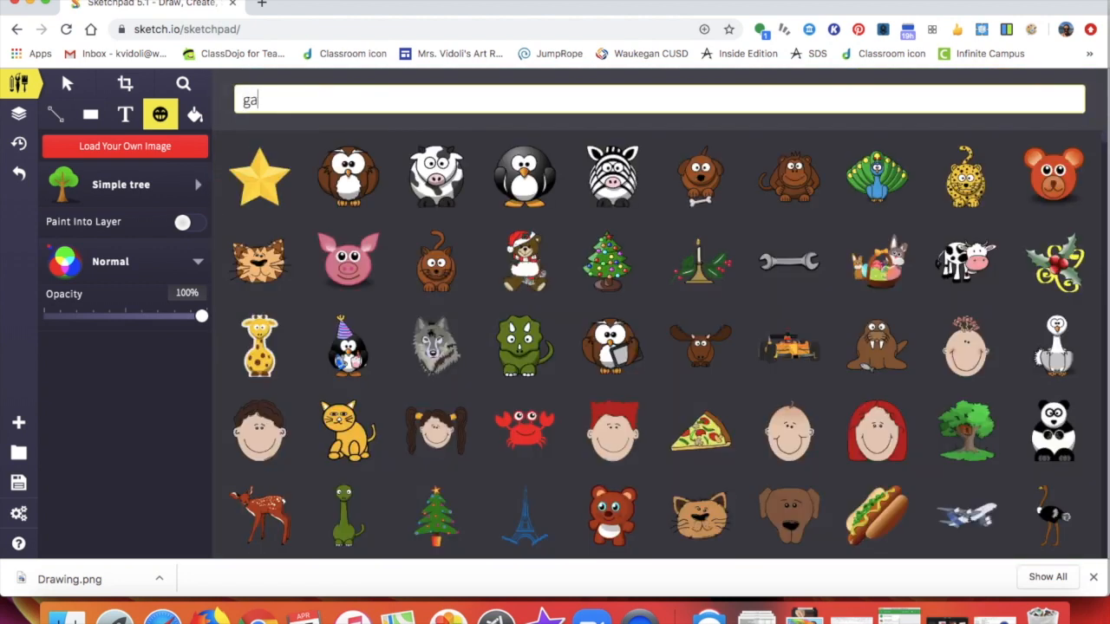
{"action": "type", "text": "rden"}
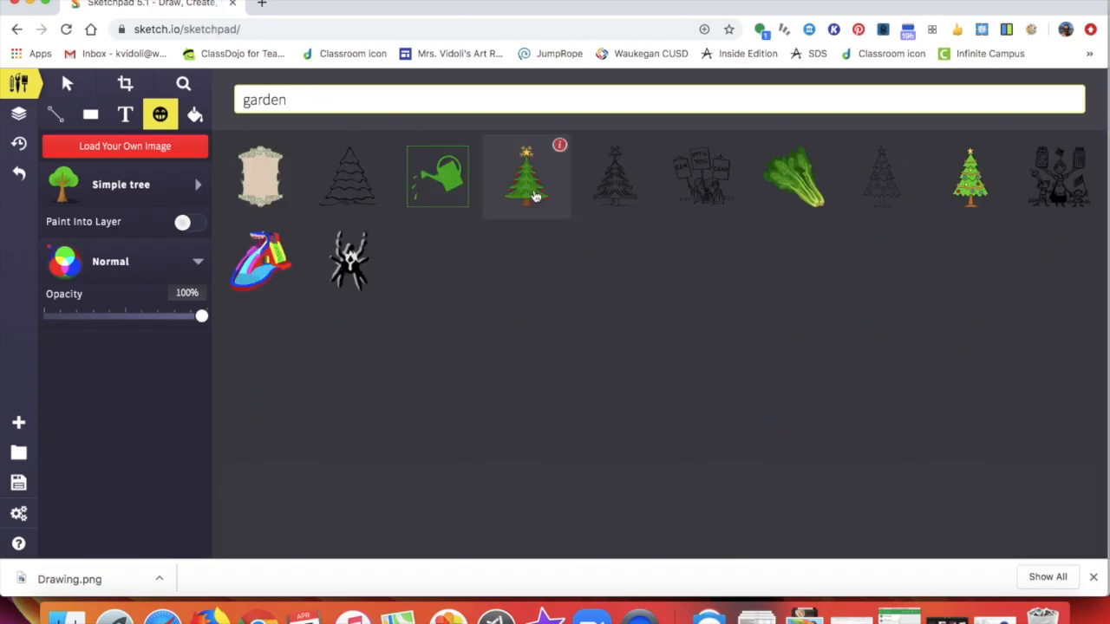
{"action": "mouse_move", "coordinate": [796, 201]}
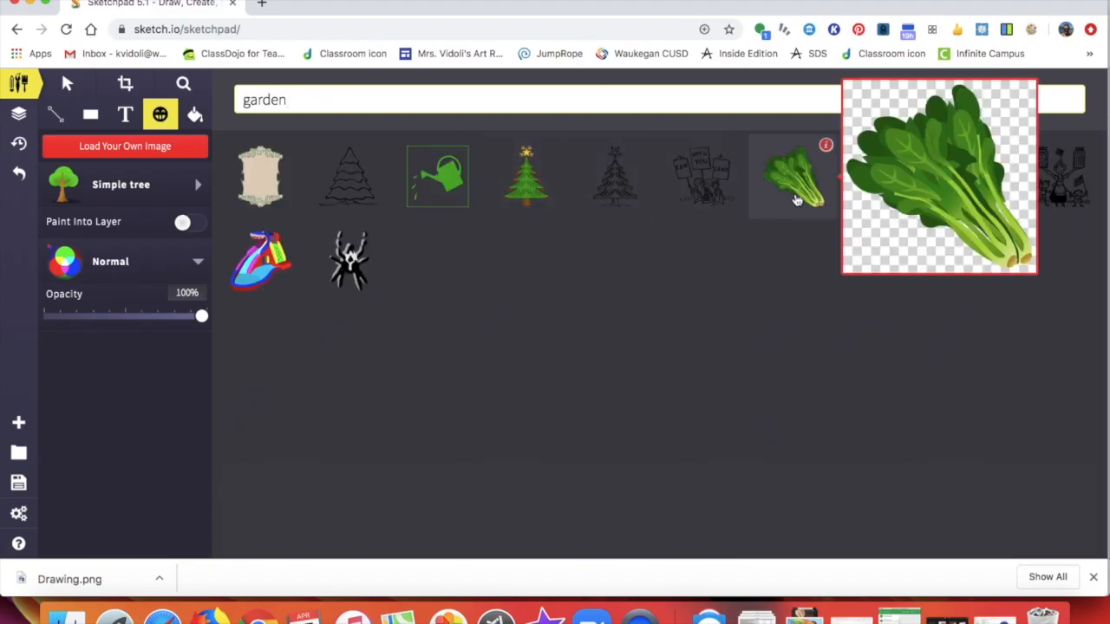
{"action": "left_click", "coordinate": [790, 196]}
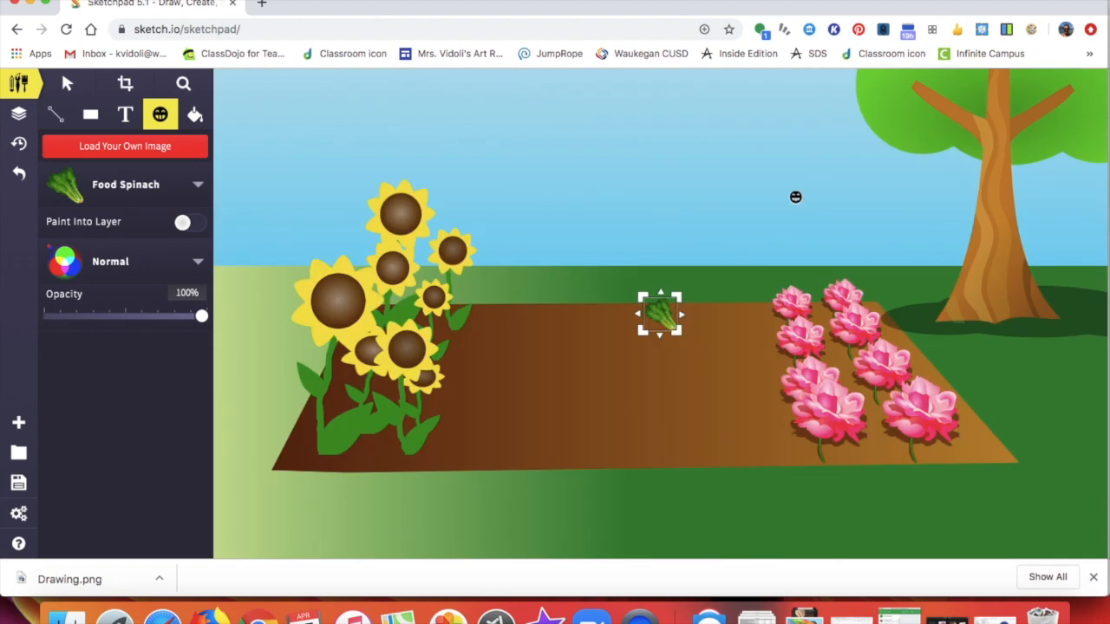
Enlarge the spinach, rotate it upright and place it at the plot's rear edge beside the sunflowers, reduced to fit there
{"action": "left_click_drag", "start_coordinate": [641, 331], "coordinate": [546, 425]}
{"action": "left_click_drag", "start_coordinate": [617, 367], "coordinate": [490, 400]}
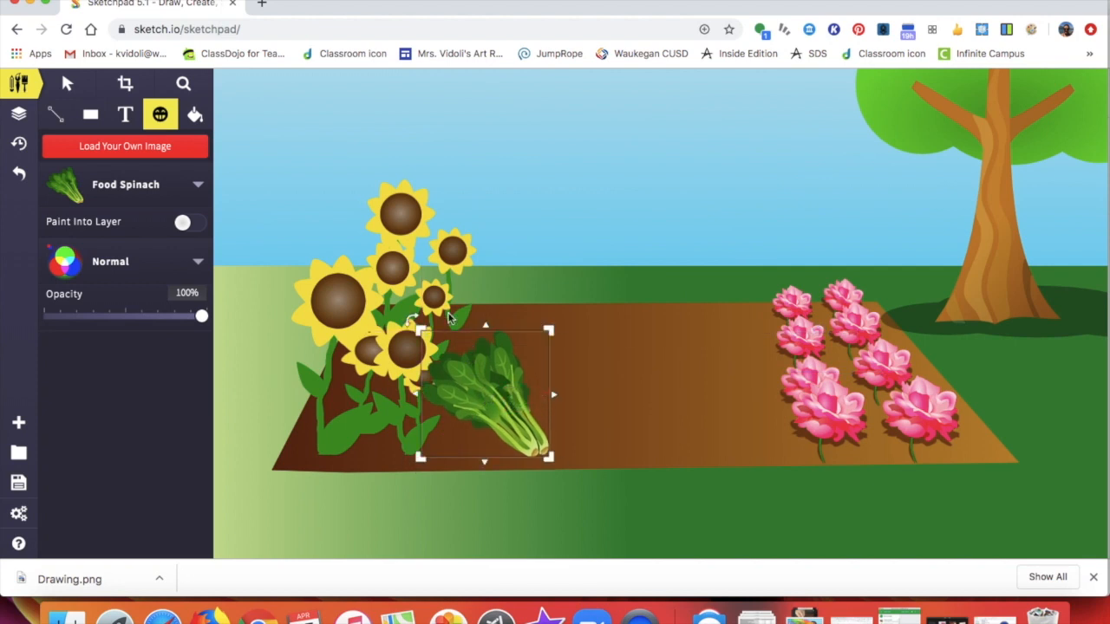
{"action": "left_click_drag", "start_coordinate": [411, 320], "coordinate": [488, 295]}
{"action": "left_click_drag", "start_coordinate": [482, 442], "coordinate": [505, 335]}
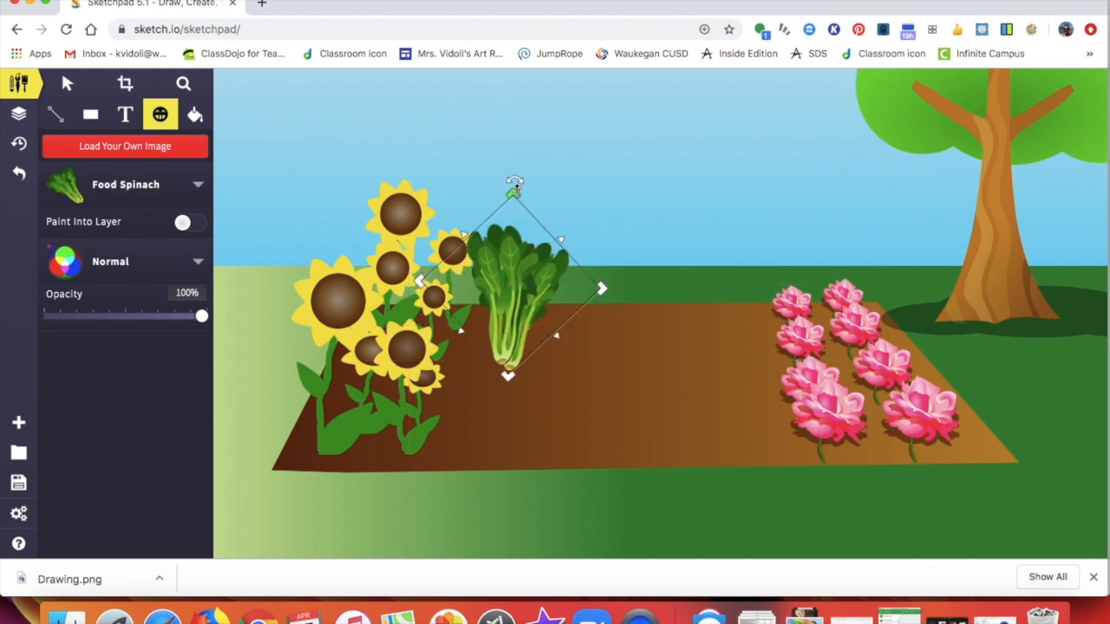
{"action": "left_click_drag", "start_coordinate": [515, 186], "coordinate": [510, 258]}
{"action": "left_click_drag", "start_coordinate": [512, 309], "coordinate": [510, 285]}
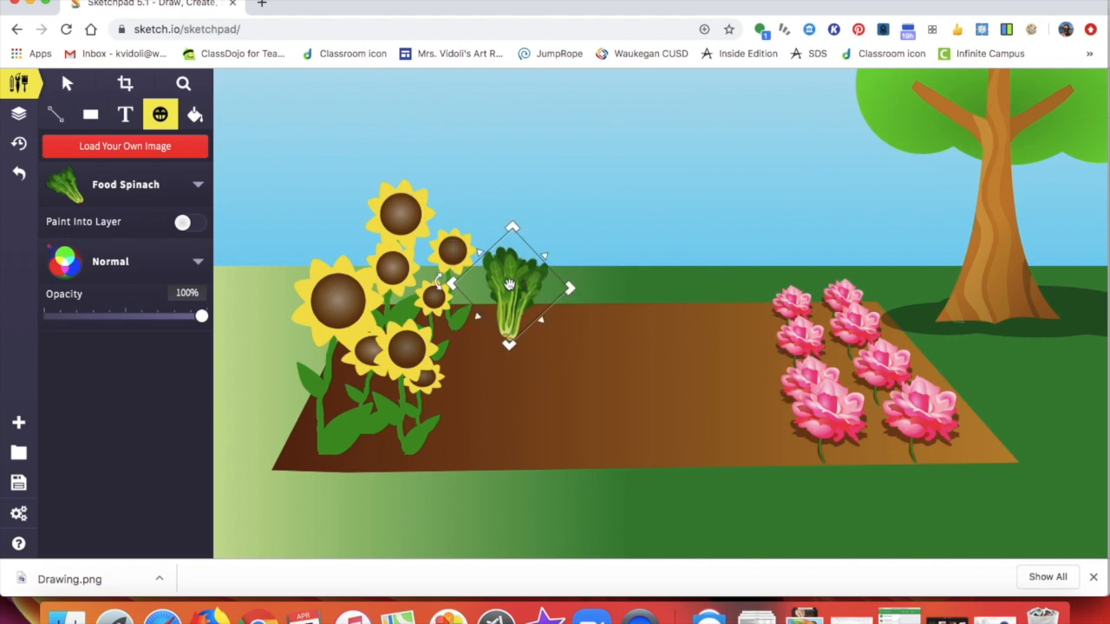
Paste three copies of the spinach and arrange them in an overlapping row running from the plot's rear edge to its front
{"action": "key", "text": "super+v"}
{"action": "key", "text": "super+v"}
{"action": "key", "text": "super+v"}
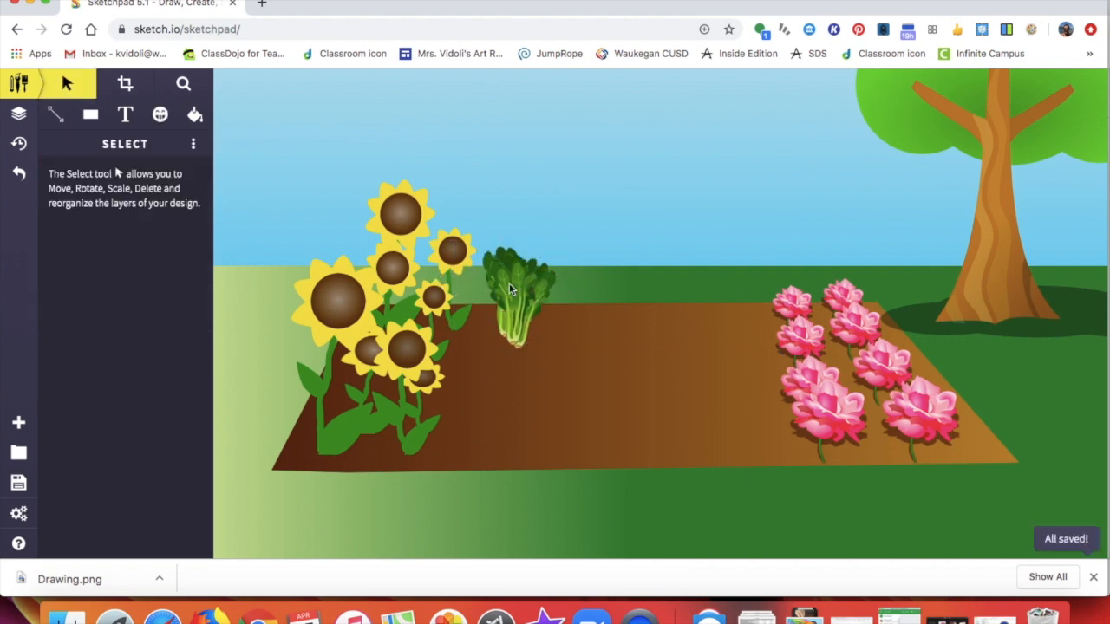
{"action": "left_click_drag", "start_coordinate": [510, 291], "coordinate": [493, 417]}
{"action": "left_click_drag", "start_coordinate": [521, 328], "coordinate": [493, 366]}
{"action": "left_click_drag", "start_coordinate": [507, 287], "coordinate": [501, 305]}
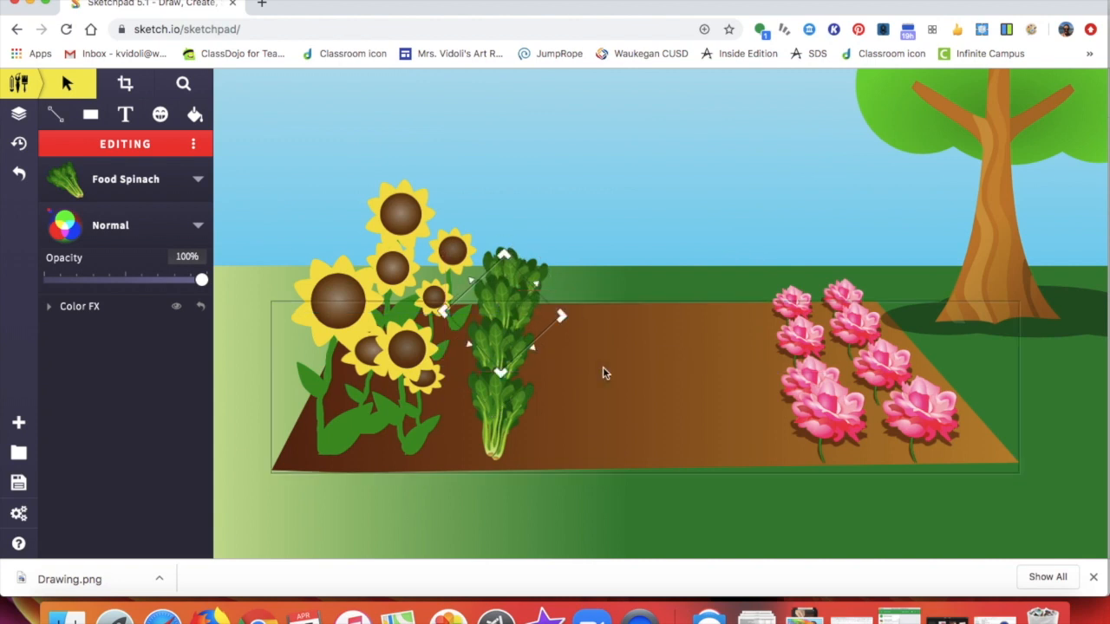
{"action": "left_click", "coordinate": [630, 207]}
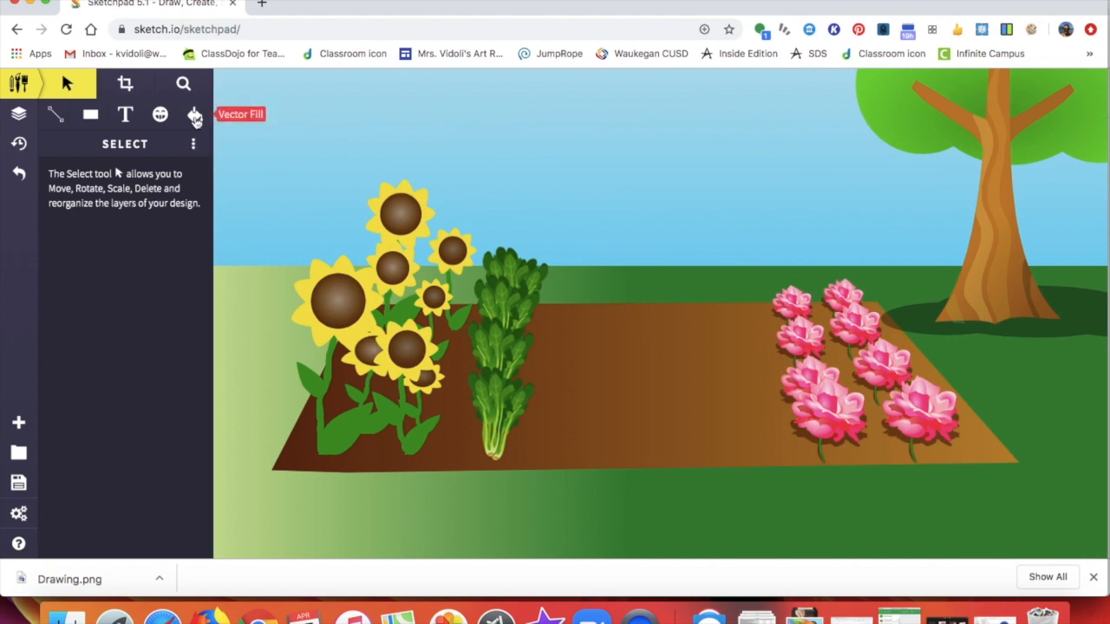
Search the clipart library for "vegetable" and insert the Food Cabbage graphic with the cluster of green heads
{"action": "left_click", "coordinate": [164, 117]}
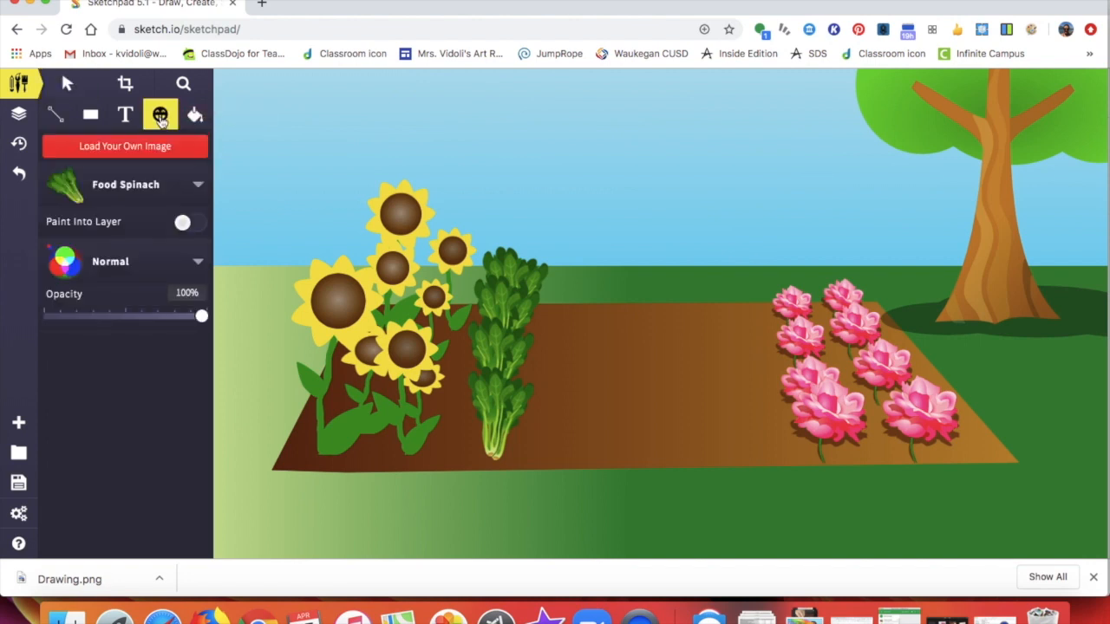
{"action": "left_click", "coordinate": [198, 187]}
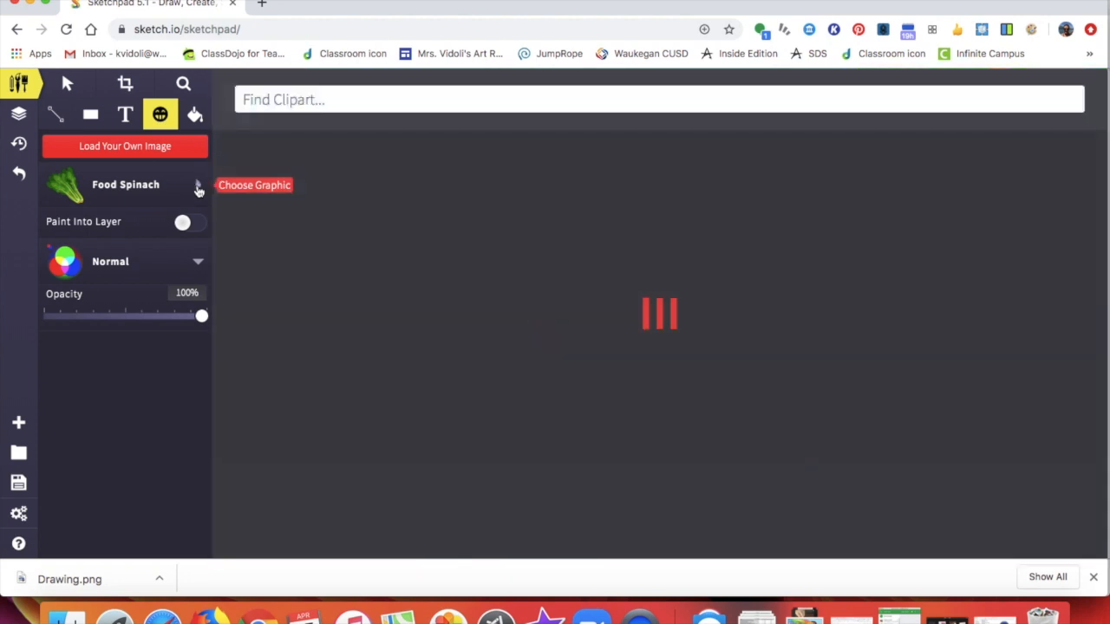
{"action": "left_click", "coordinate": [330, 100]}
{"action": "type", "text": "vegetable"}
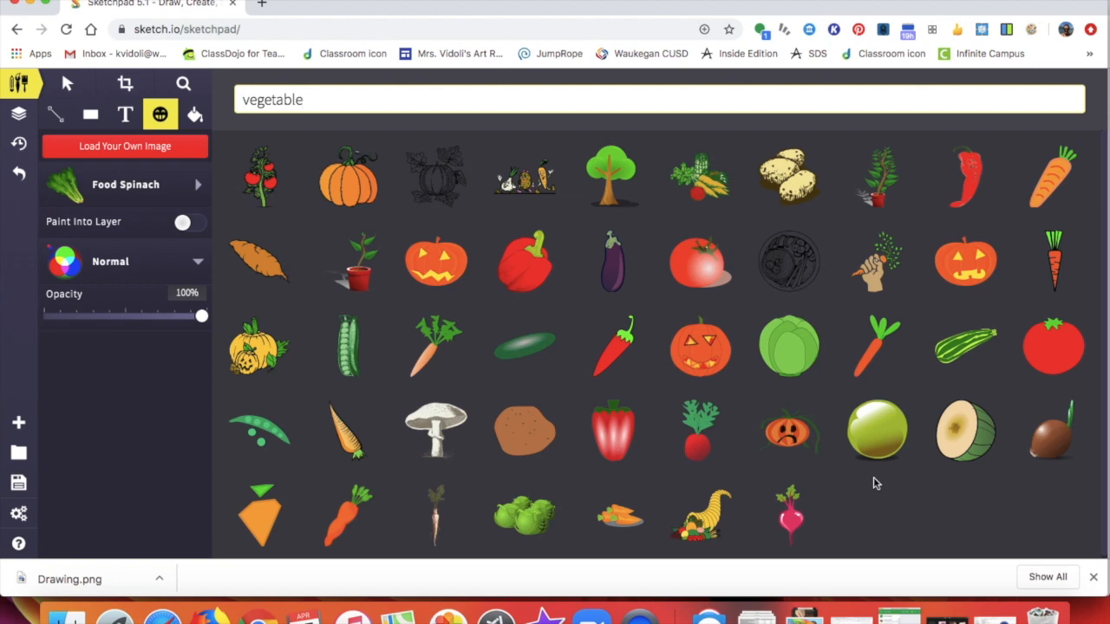
{"action": "scroll", "coordinate": [875, 483], "scroll_direction": "down", "scroll_amount": 1}
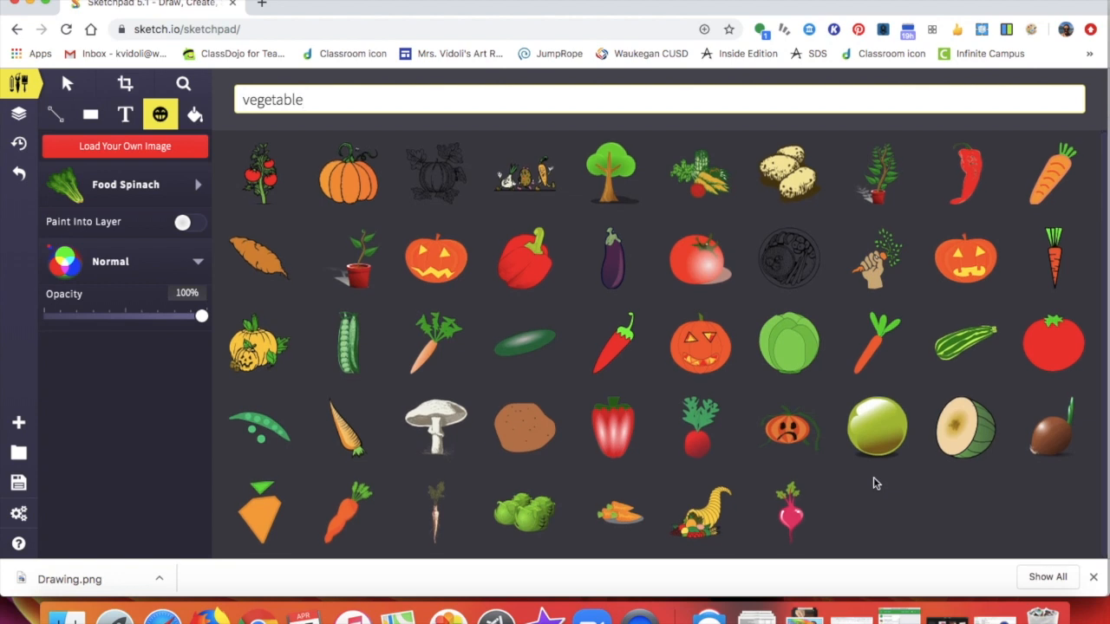
{"action": "left_click", "coordinate": [539, 511]}
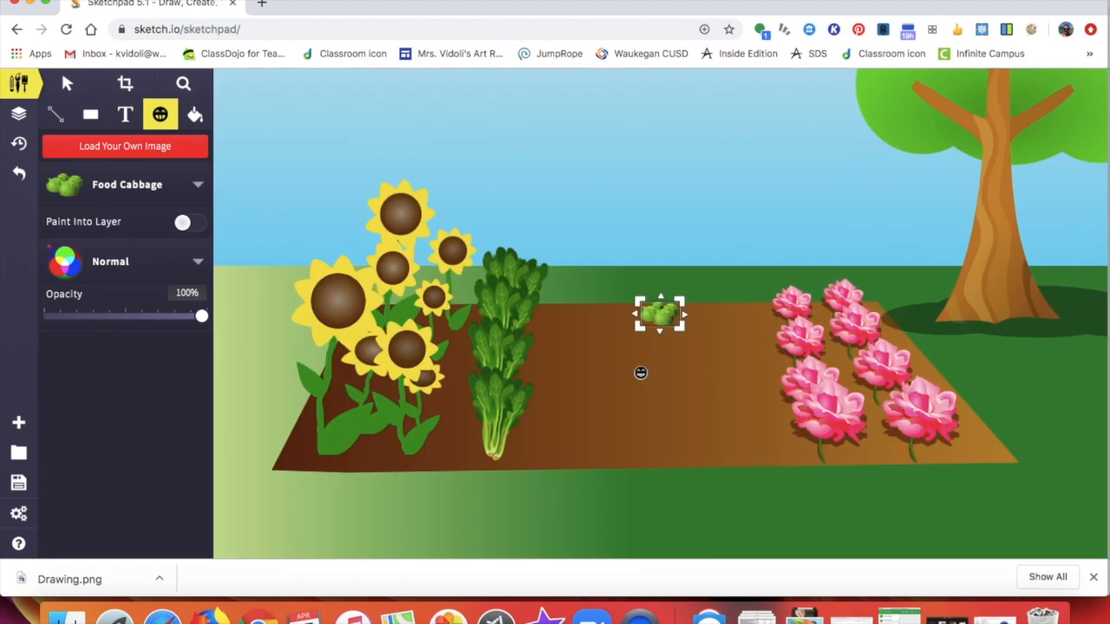
Enlarge the cabbage cluster and place it near the front of the plot, just right of the spinach row
{"action": "left_click_drag", "start_coordinate": [636, 328], "coordinate": [563, 457]}
{"action": "left_click_drag", "start_coordinate": [607, 346], "coordinate": [622, 409]}
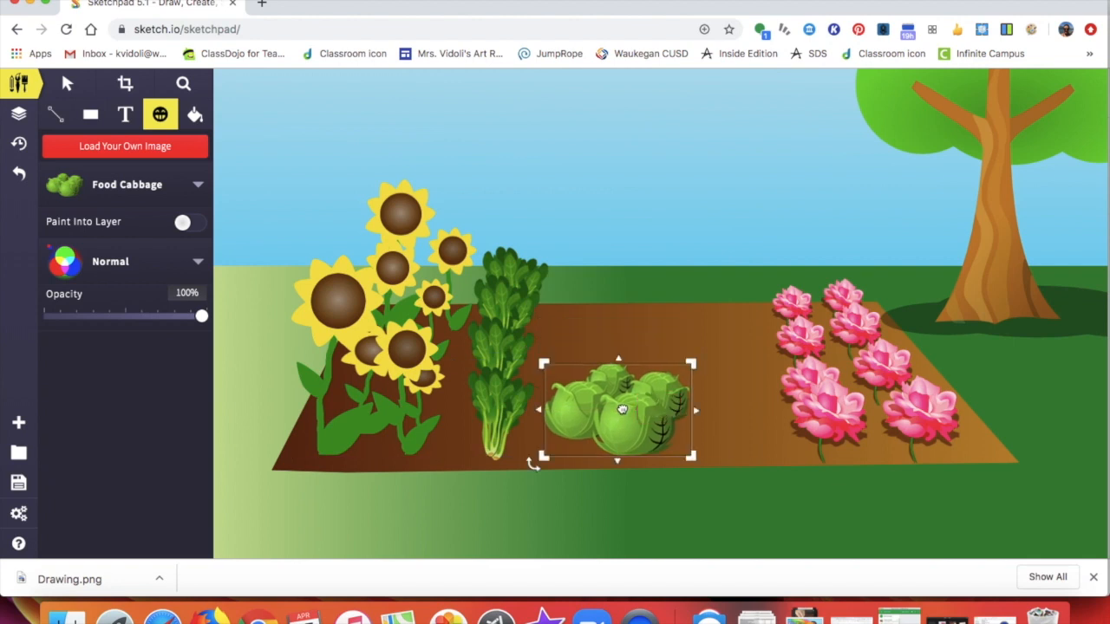
{"action": "key", "text": "v"}
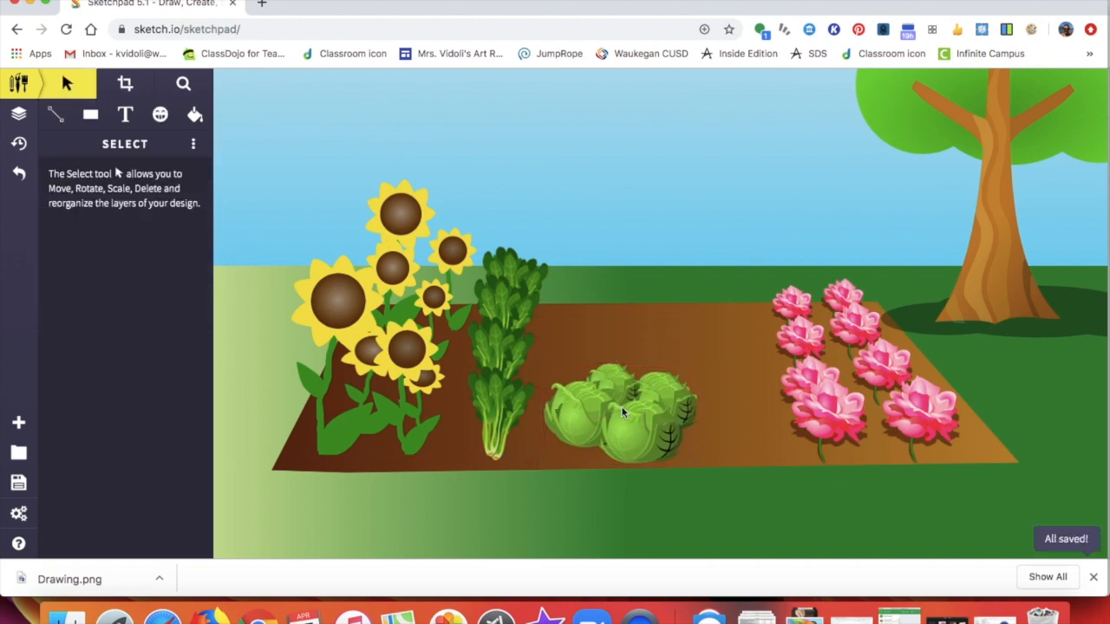
Duplicate the cabbage cluster and spread the copies forward in an overlapping column past the plot's front edge
{"action": "left_click", "coordinate": [620, 406]}
{"action": "key", "text": "ctrl+d"}
{"action": "left_click_drag", "start_coordinate": [638, 400], "coordinate": [647, 508]}
{"action": "left_click_drag", "start_coordinate": [614, 408], "coordinate": [615, 450]}
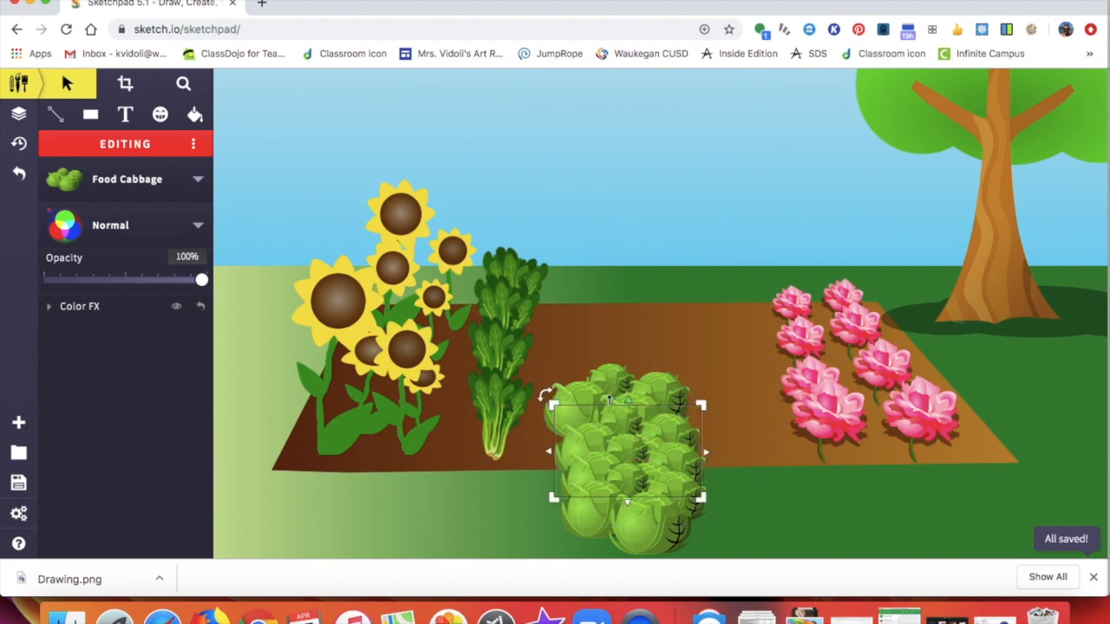
Move the rear cabbage cluster to the plot's back edge and shrink it, then line up the next two clusters in front of it
{"action": "left_click_drag", "start_coordinate": [609, 392], "coordinate": [594, 299]}
{"action": "left_click_drag", "start_coordinate": [537, 371], "coordinate": [560, 352]}
{"action": "left_click_drag", "start_coordinate": [624, 304], "coordinate": [661, 304]}
{"action": "left_click_drag", "start_coordinate": [617, 422], "coordinate": [651, 334]}
{"action": "left_click_drag", "start_coordinate": [627, 449], "coordinate": [652, 370]}
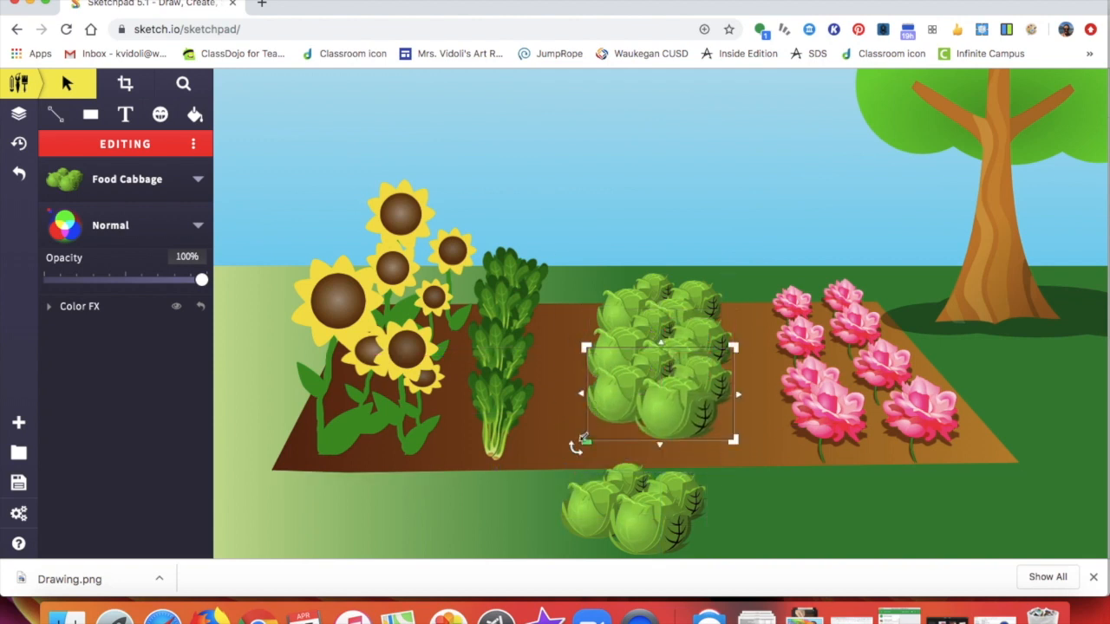
Enlarge the third cabbage cluster slightly, and move the last cluster to the front of the row and make it the largest
{"action": "left_click_drag", "start_coordinate": [580, 440], "coordinate": [571, 457]}
{"action": "left_click_drag", "start_coordinate": [591, 495], "coordinate": [634, 416]}
{"action": "left_click_drag", "start_coordinate": [594, 476], "coordinate": [578, 474]}
{"action": "left_click_drag", "start_coordinate": [659, 423], "coordinate": [650, 413]}
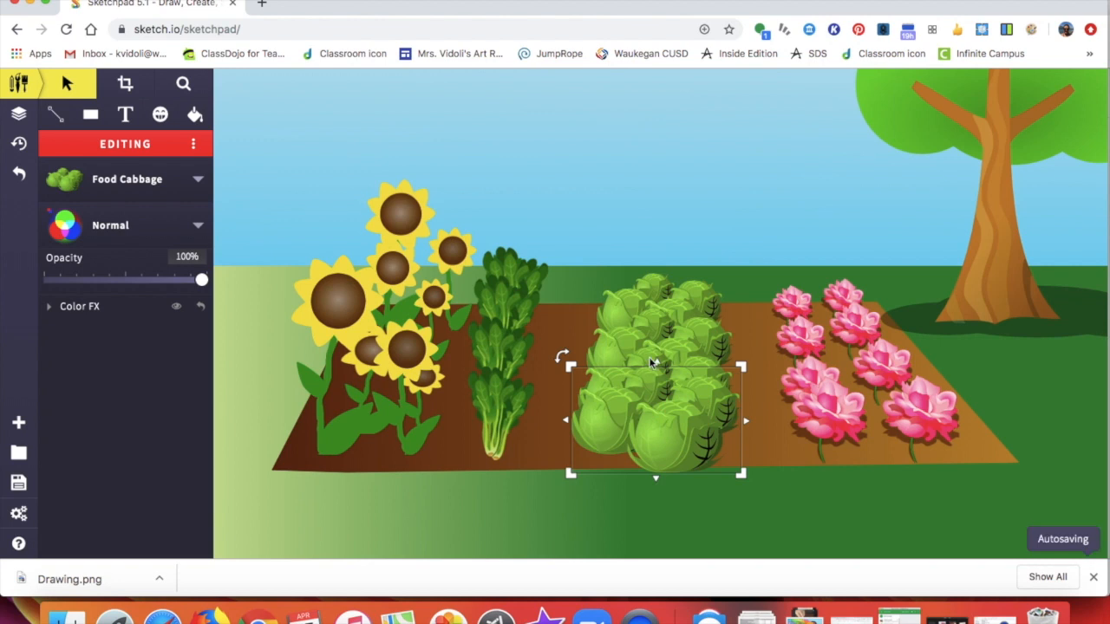
Shift the rear cabbage cluster further back and nudge the others to even out the spacing along the row
{"action": "left_click_drag", "start_coordinate": [649, 328], "coordinate": [647, 290]}
{"action": "left_click", "coordinate": [651, 330]}
{"action": "mouse_move", "coordinate": [650, 329]}
{"action": "left_mouse_down"}
{"action": "mouse_move", "coordinate": [652, 362]}
{"action": "mouse_move", "coordinate": [652, 334]}
{"action": "left_mouse_up"}
{"action": "left_click_drag", "start_coordinate": [650, 410], "coordinate": [651, 437]}
{"action": "left_click", "coordinate": [649, 461]}
{"action": "left_click", "coordinate": [649, 501]}
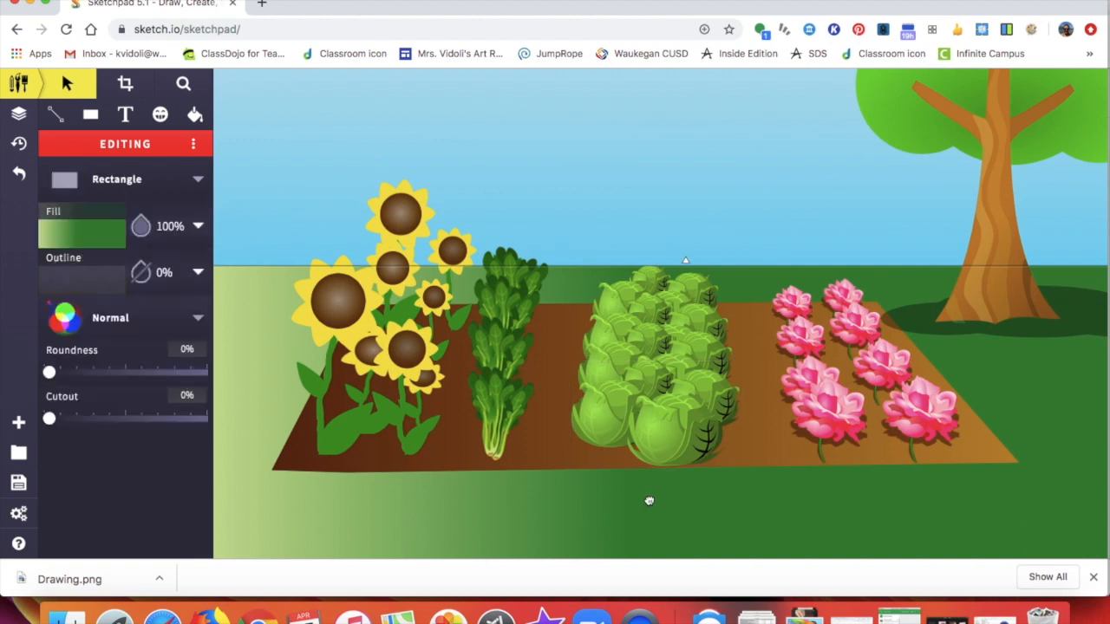
Choose the Stamp brush, search the stamps for "cloud" and pick the puffy 15 Watercolor cloud stamp
{"action": "left_click", "coordinate": [160, 115]}
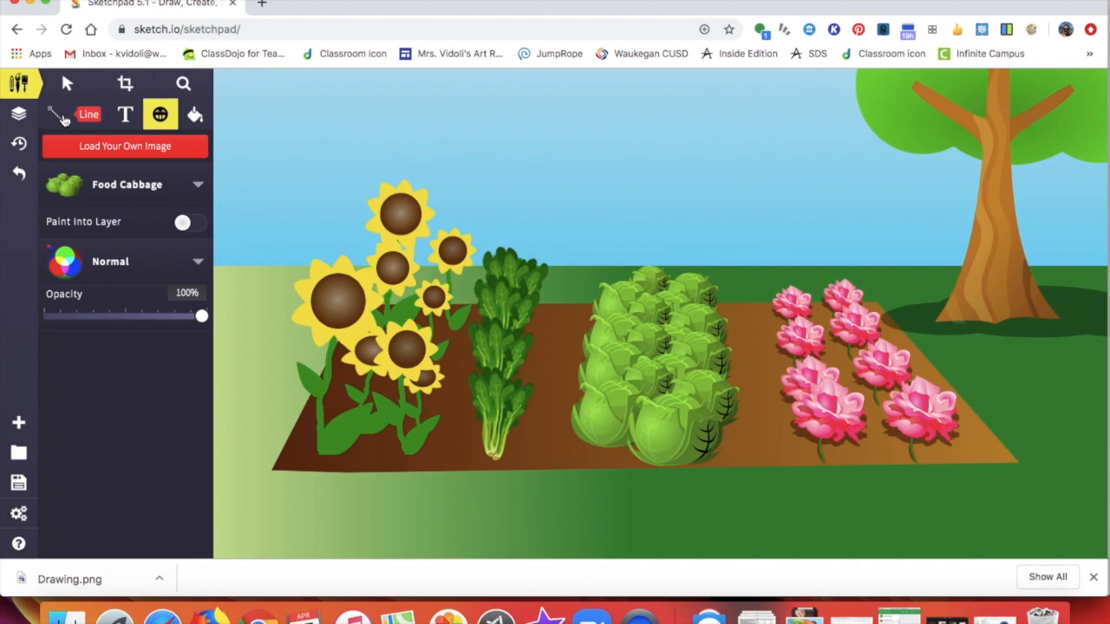
{"action": "left_click", "coordinate": [57, 115]}
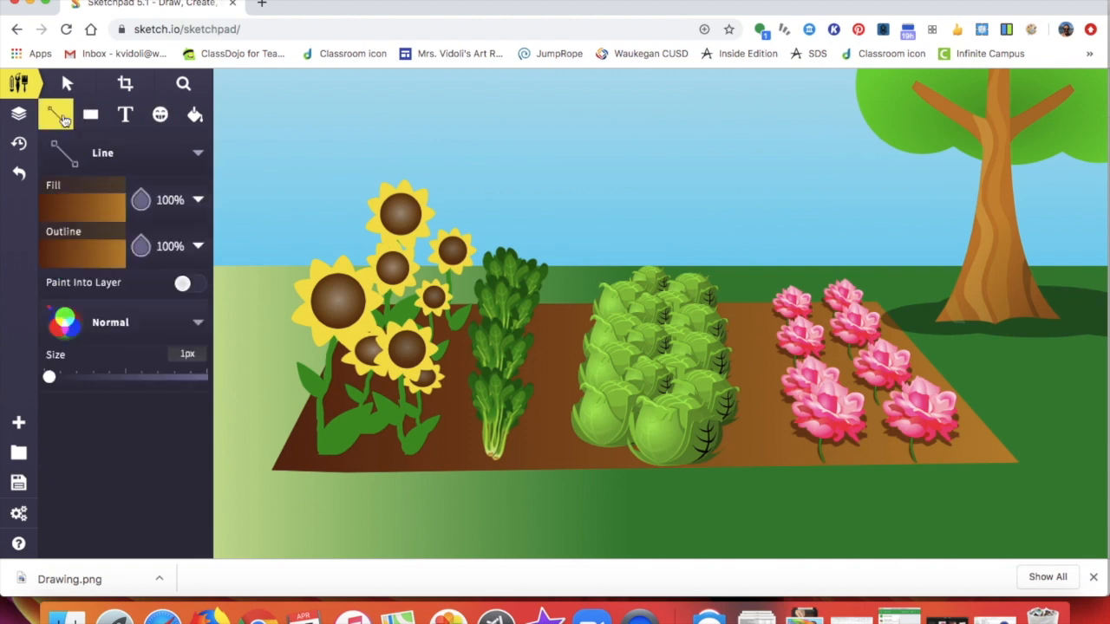
{"action": "left_click", "coordinate": [110, 156]}
{"action": "left_click", "coordinate": [428, 306]}
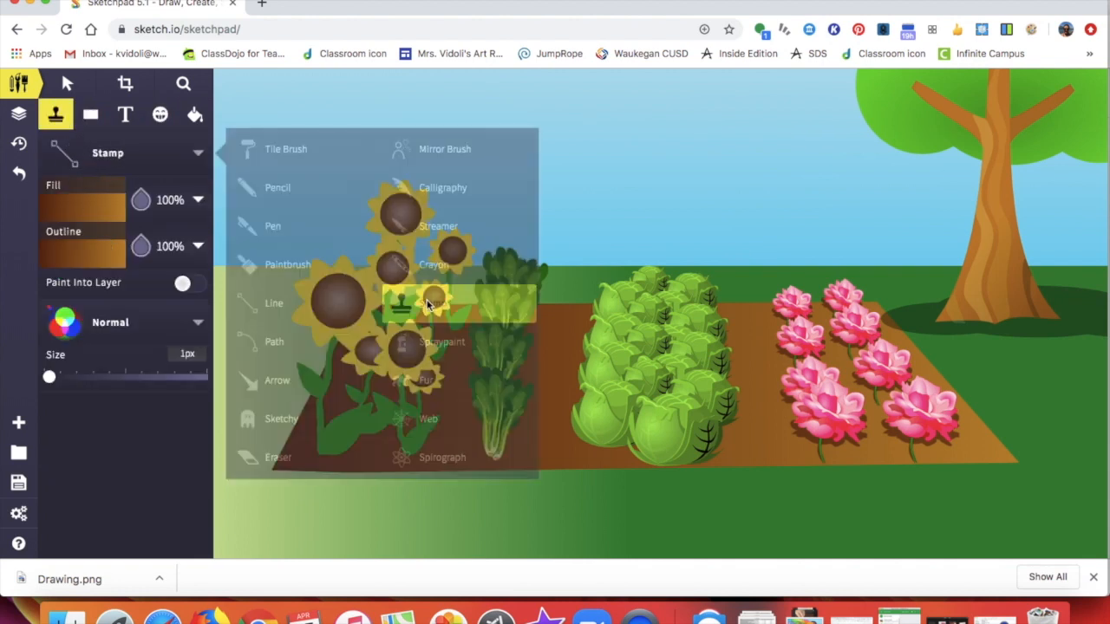
{"action": "left_click", "coordinate": [100, 191]}
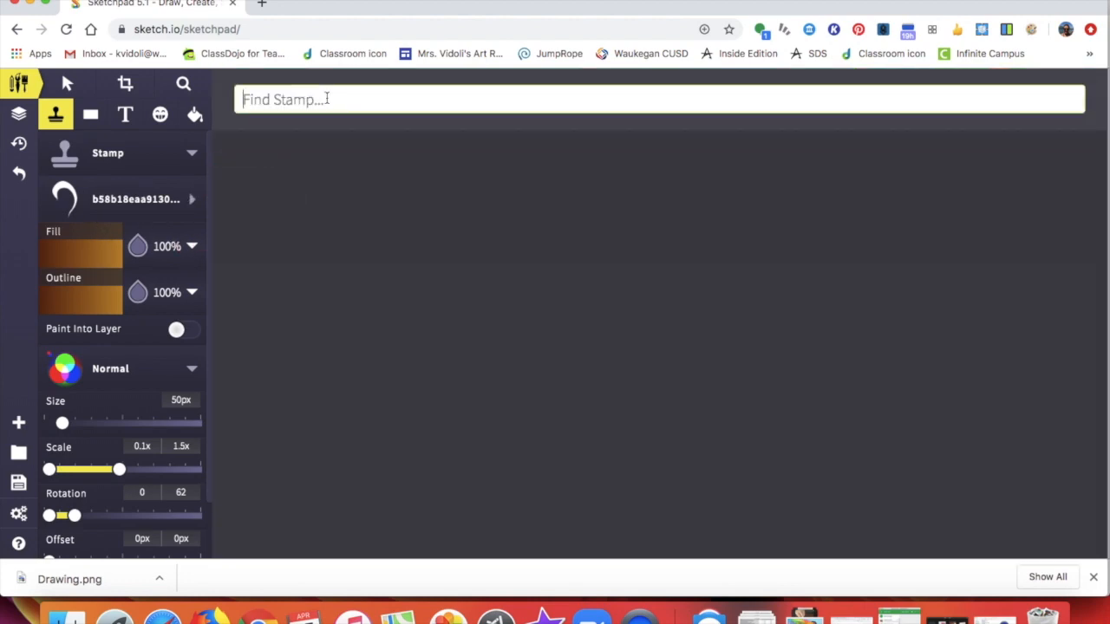
{"action": "type", "text": "cloud"}
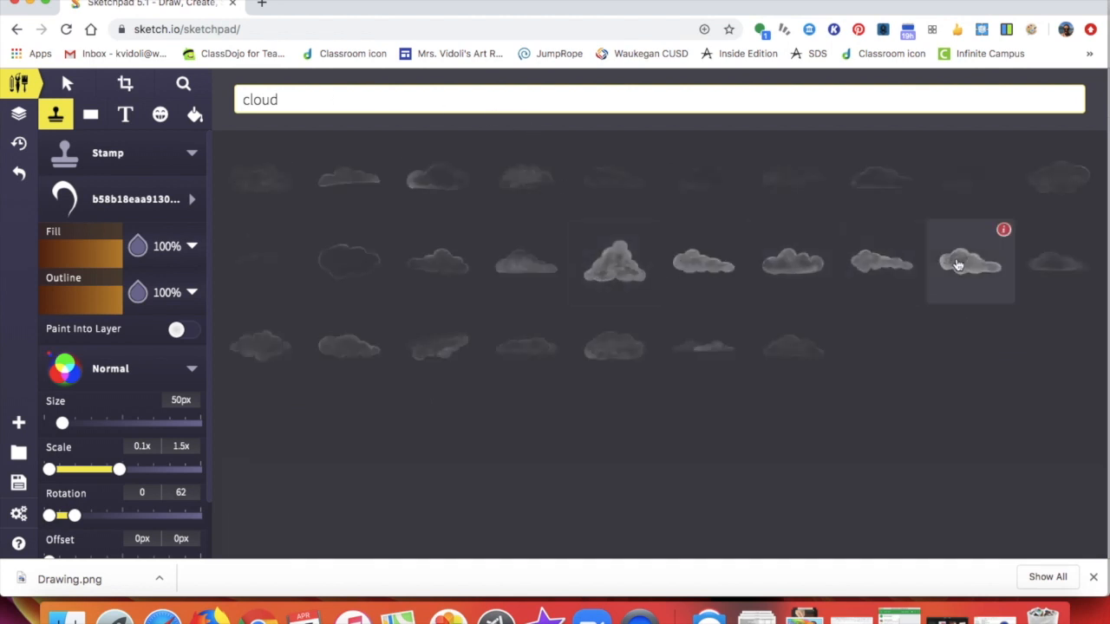
{"action": "left_click", "coordinate": [958, 266]}
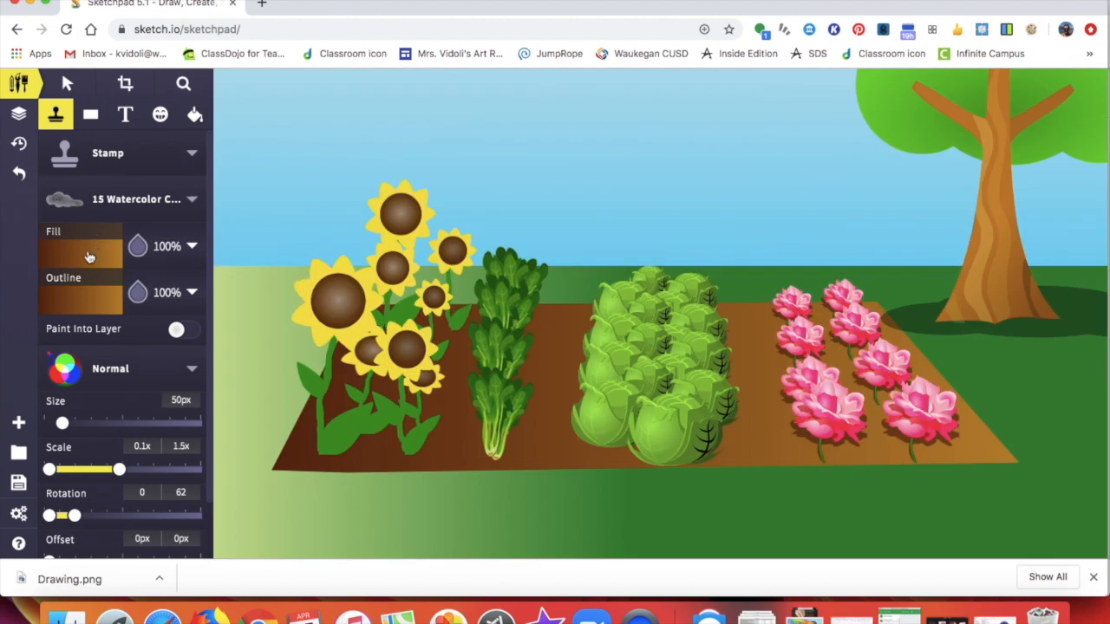
Set both the fill and the outline of the cloud stamp to the white linear gradient
{"action": "left_click", "coordinate": [87, 256]}
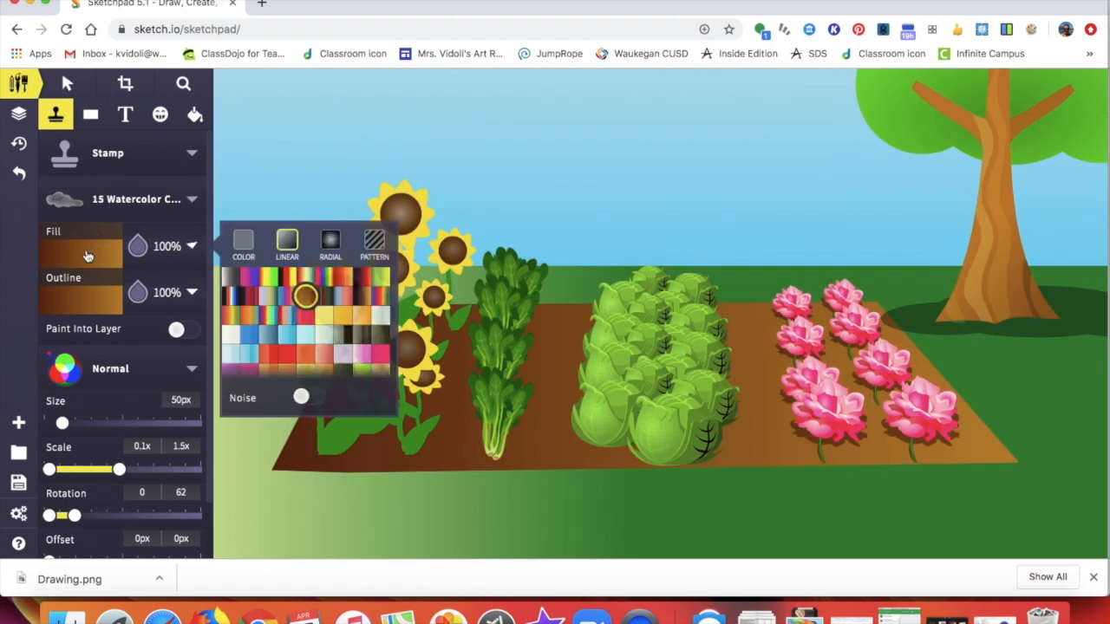
{"action": "left_click", "coordinate": [232, 335]}
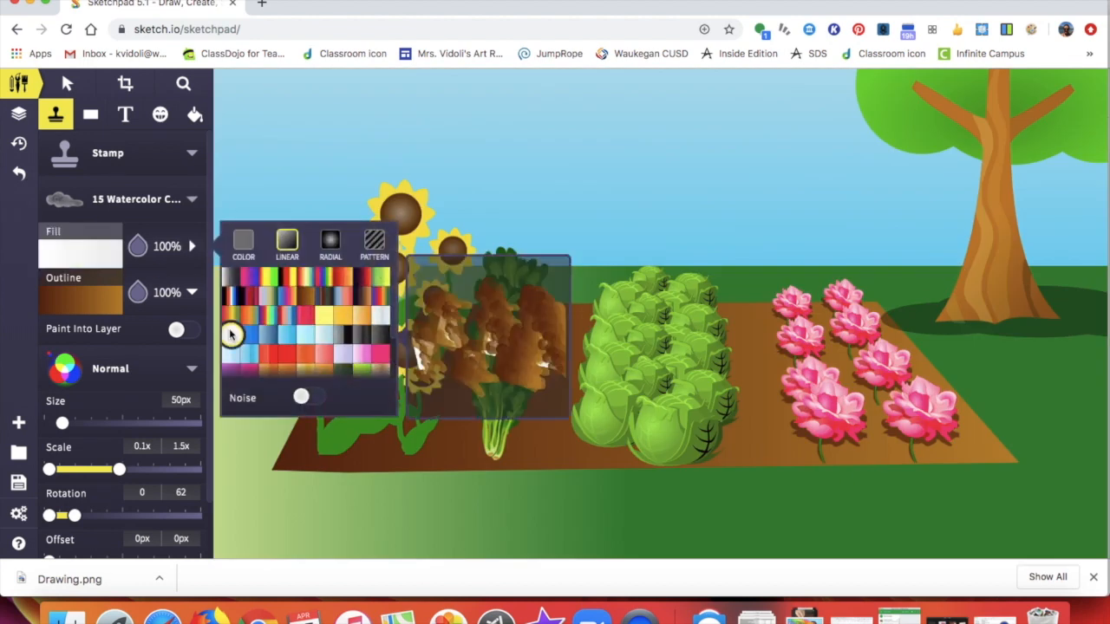
{"action": "left_click", "coordinate": [90, 310]}
{"action": "left_click", "coordinate": [228, 385]}
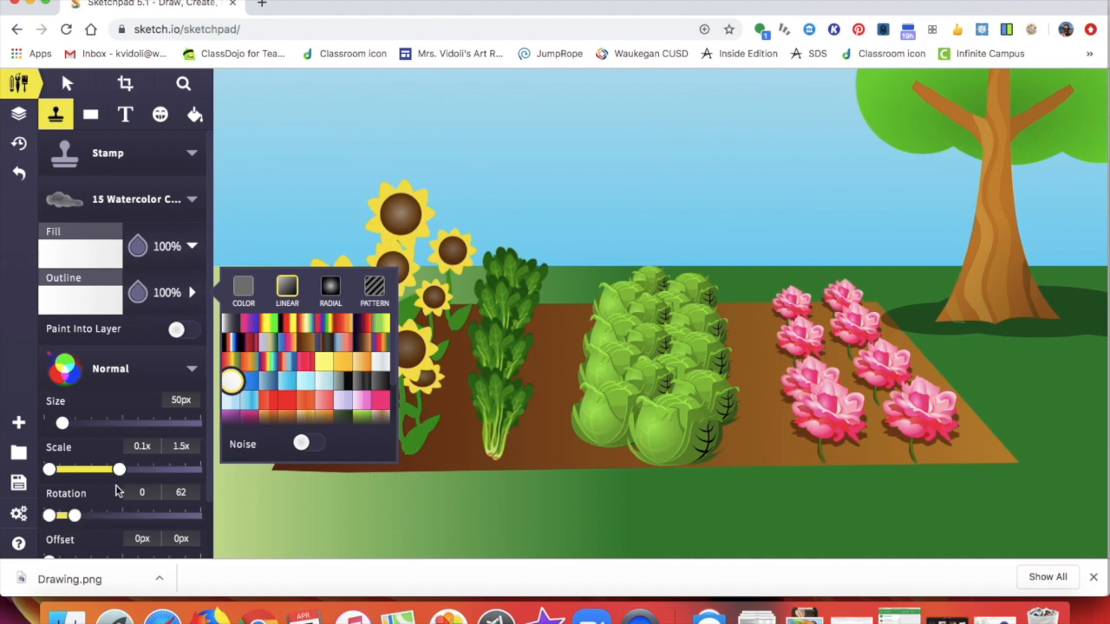
{"action": "scroll", "coordinate": [119, 491], "scroll_direction": "down", "scroll_amount": 2}
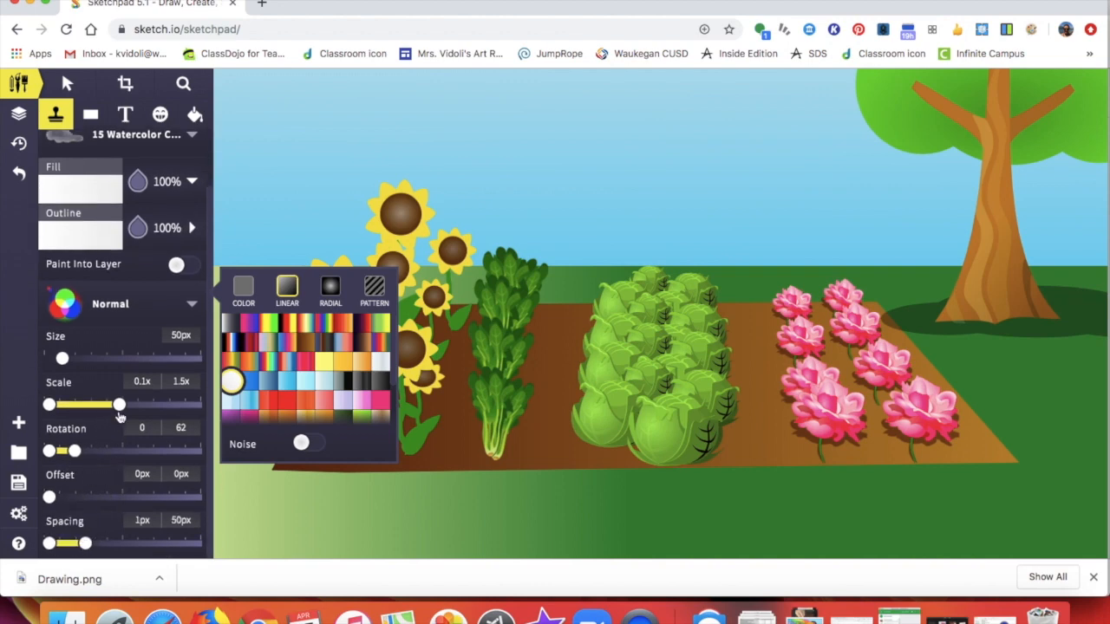
Set the cloud stamp's maximum scale to 3x, rotation to 0, maximum offset to 74px and maximum spacing to 60px
{"action": "left_click_drag", "start_coordinate": [121, 406], "coordinate": [196, 404]}
{"action": "left_click", "coordinate": [394, 128]}
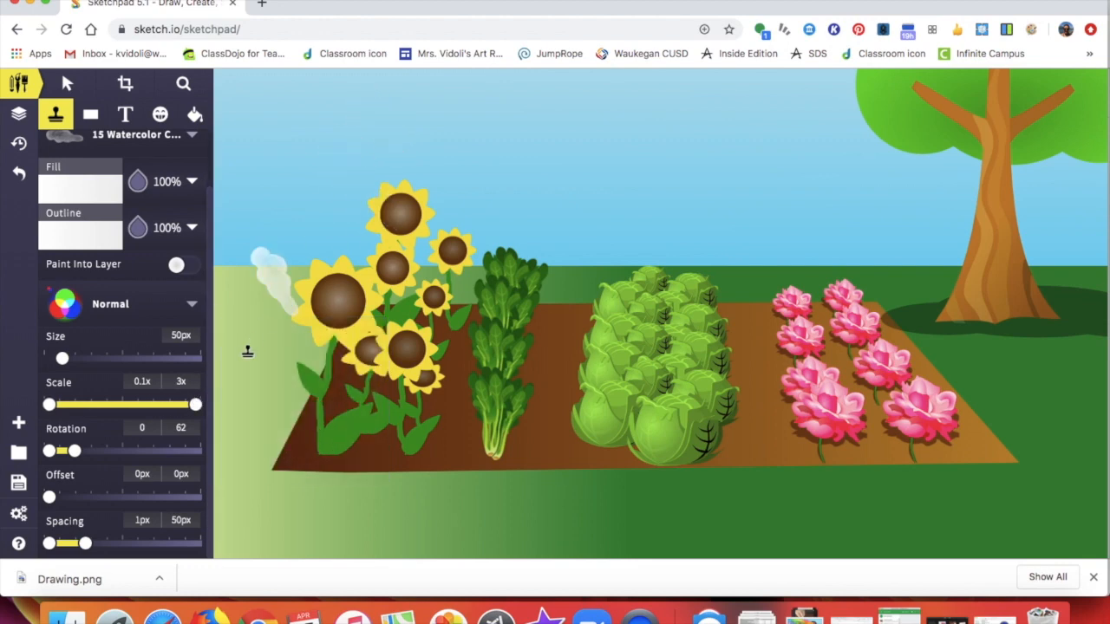
{"action": "mouse_move", "coordinate": [196, 405]}
{"action": "left_mouse_down"}
{"action": "mouse_move", "coordinate": [119, 405]}
{"action": "mouse_move", "coordinate": [208, 401]}
{"action": "left_mouse_up"}
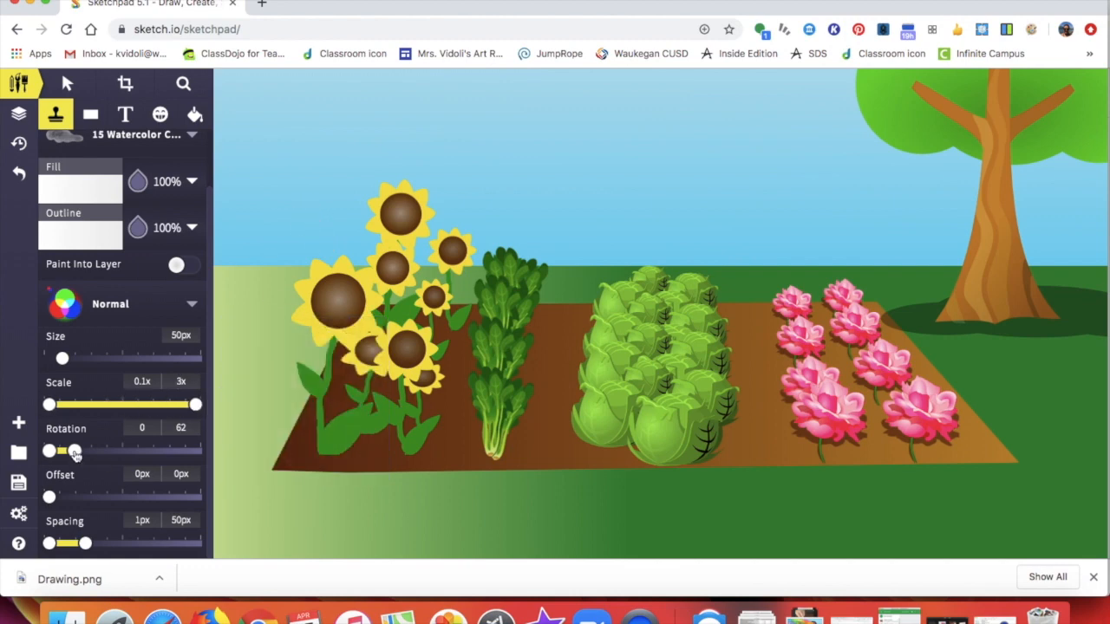
{"action": "mouse_move", "coordinate": [76, 453]}
{"action": "left_mouse_down"}
{"action": "mouse_move", "coordinate": [230, 456]}
{"action": "mouse_move", "coordinate": [31, 451]}
{"action": "left_mouse_up"}
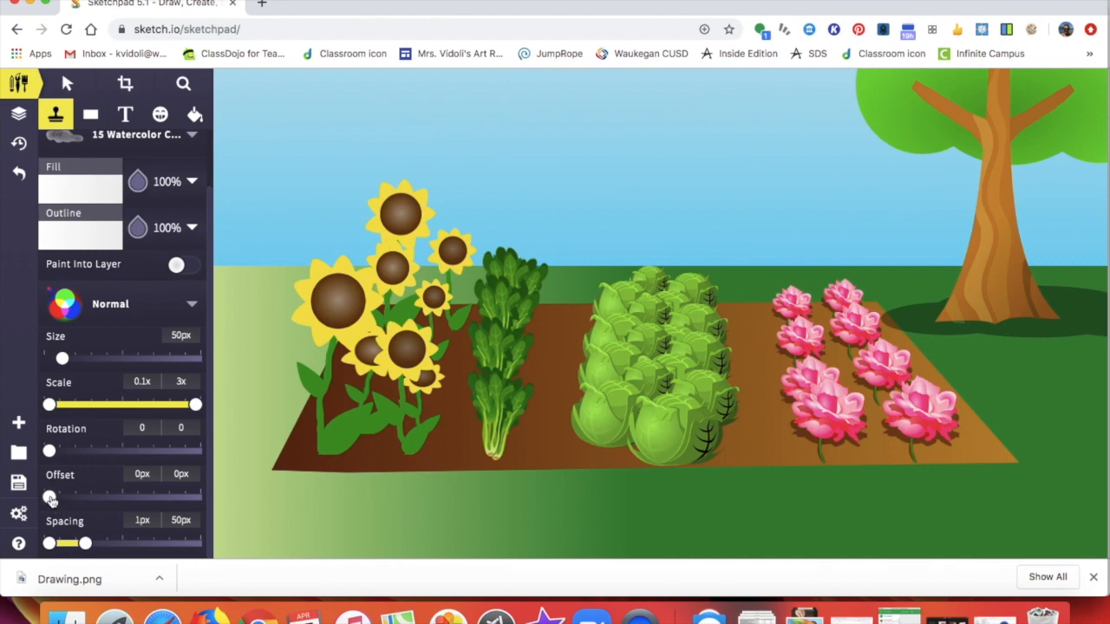
{"action": "left_click_drag", "start_coordinate": [49, 498], "coordinate": [104, 497]}
{"action": "mouse_move", "coordinate": [91, 545]}
{"action": "left_mouse_down"}
{"action": "mouse_move", "coordinate": [194, 543]}
{"action": "mouse_move", "coordinate": [102, 544]}
{"action": "left_mouse_up"}
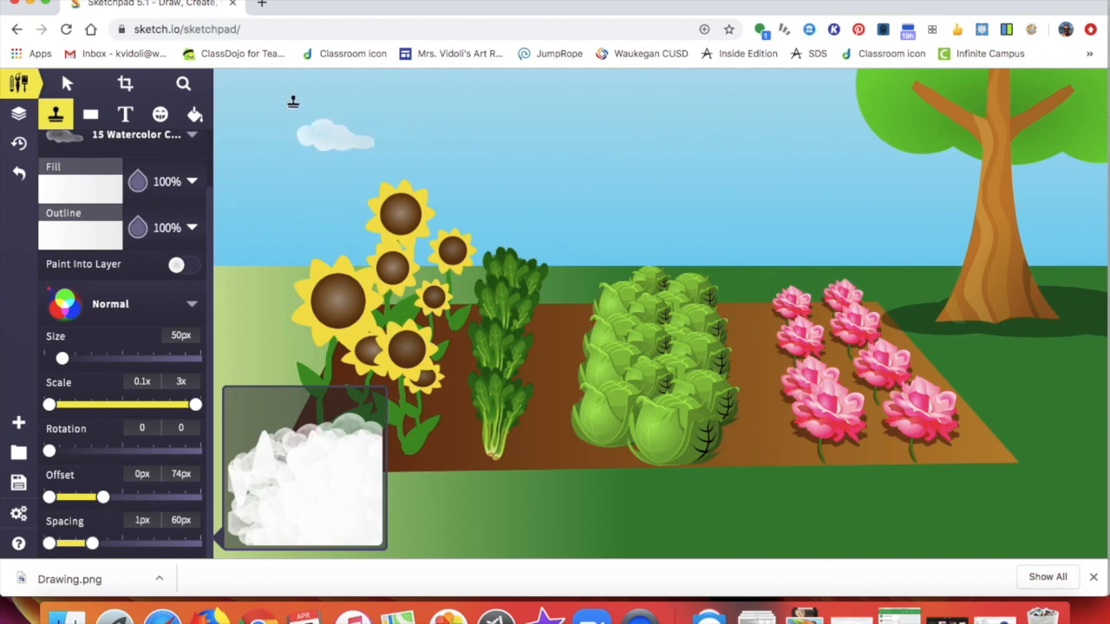
Stamp white clouds of varied sizes across the sky, spreading them from above the sunflowers to near the tree trunk
{"action": "left_click", "coordinate": [294, 128]}
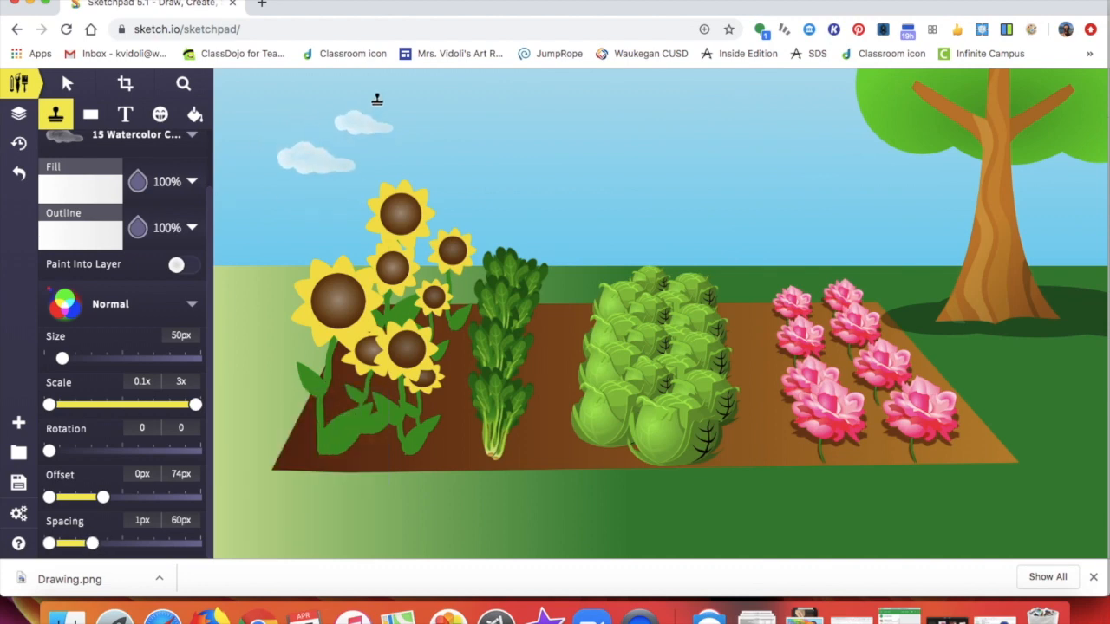
{"action": "left_click", "coordinate": [379, 102]}
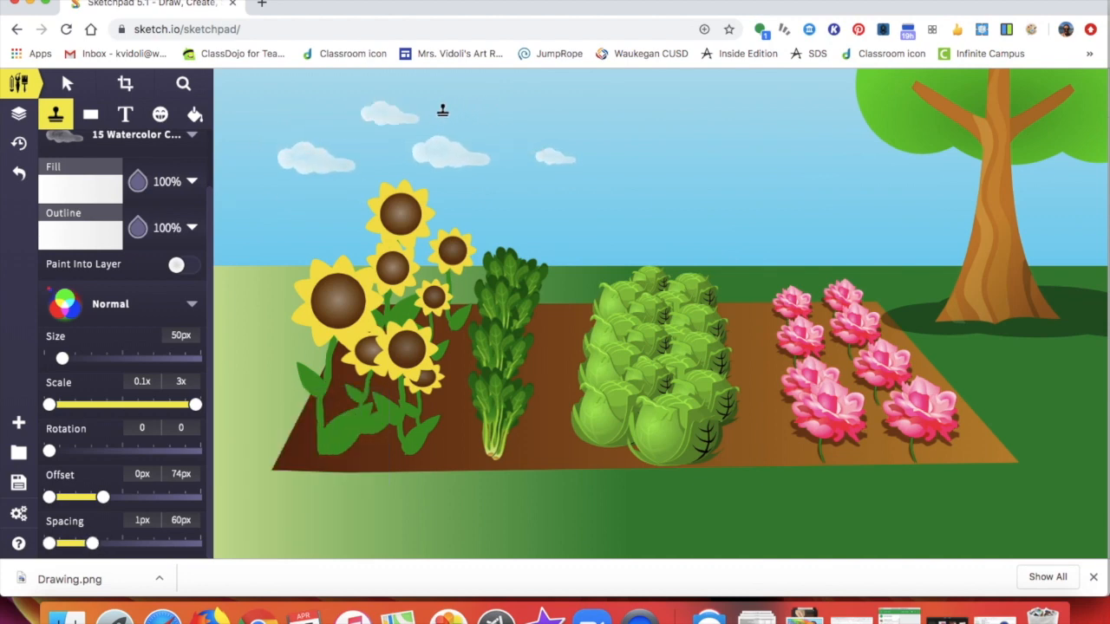
{"action": "left_click", "coordinate": [452, 108]}
{"action": "left_click", "coordinate": [550, 88]}
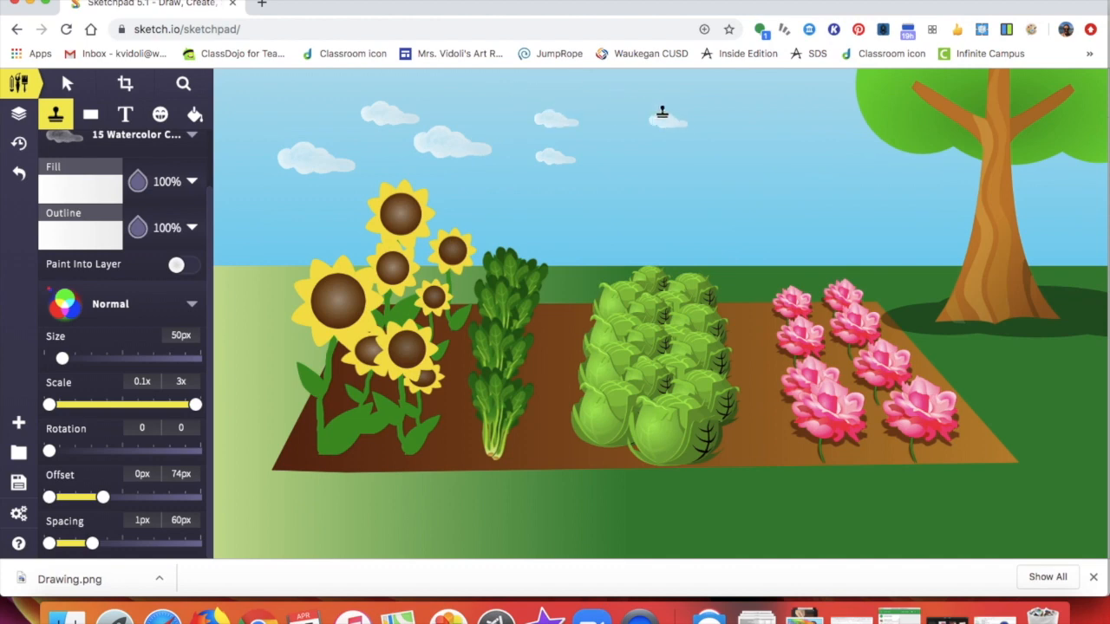
{"action": "left_click", "coordinate": [666, 86]}
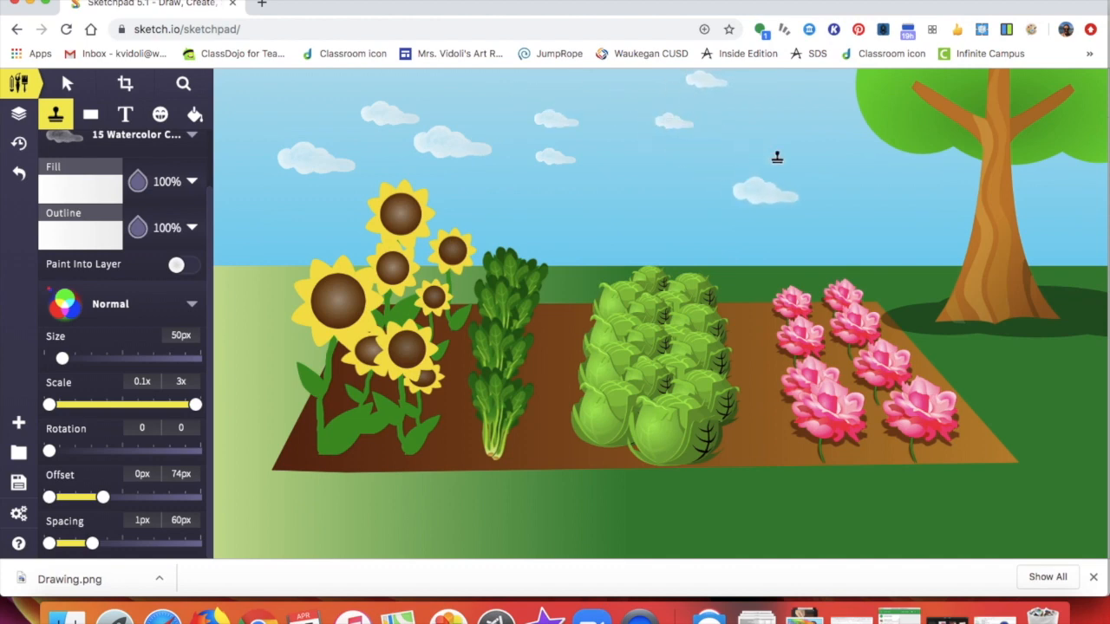
{"action": "left_click", "coordinate": [903, 179]}
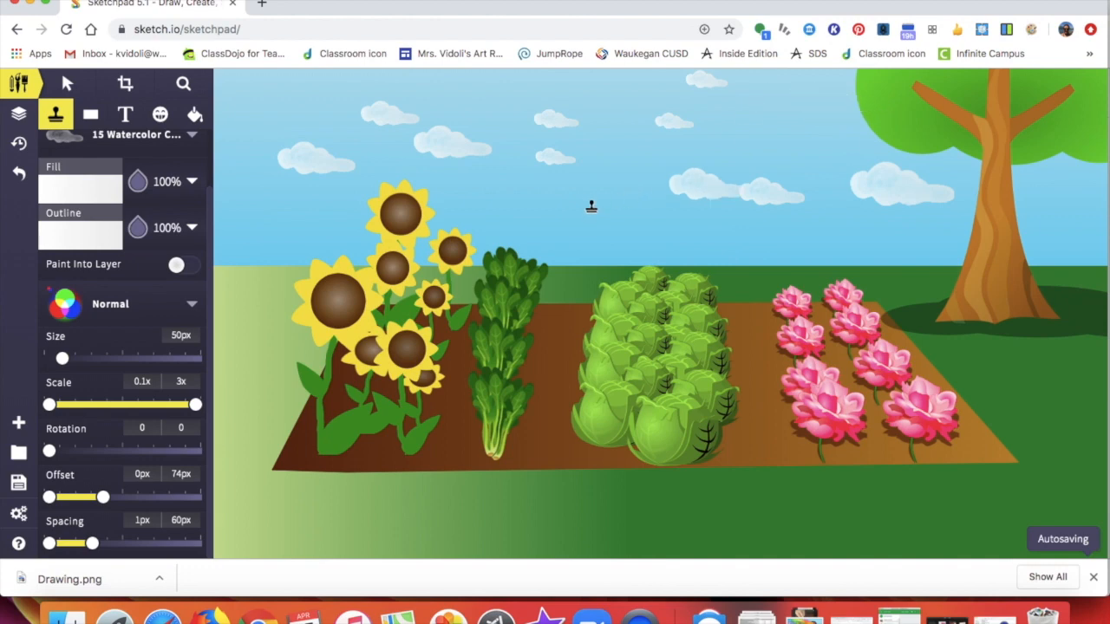
{"action": "left_click", "coordinate": [570, 208]}
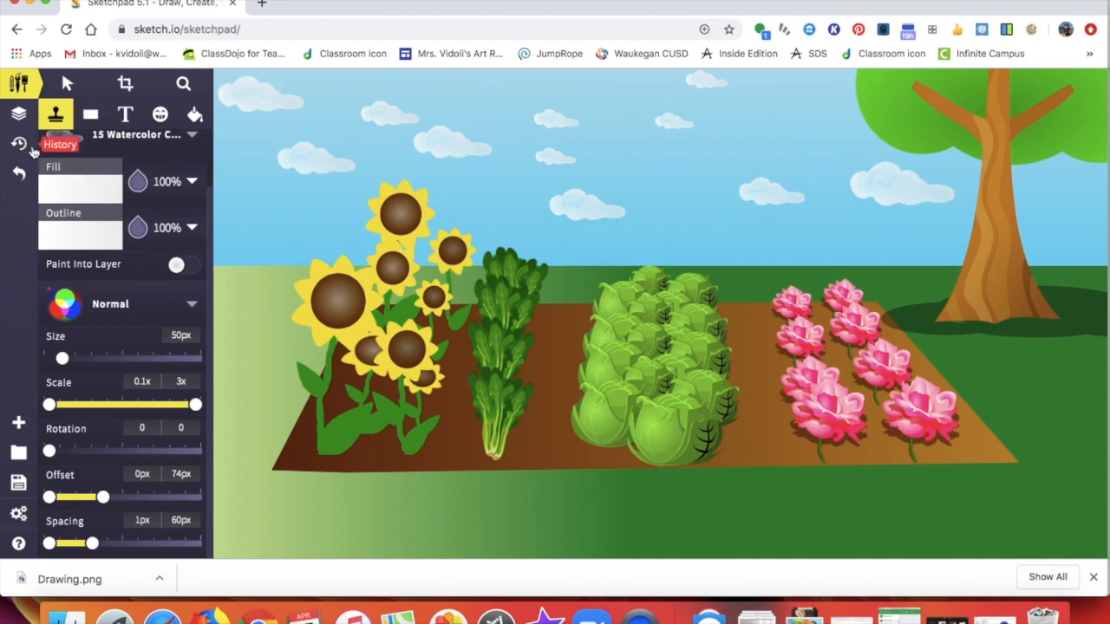
Search the clipart for "sun" and insert the glossy golden round sun weather icon
{"action": "left_click", "coordinate": [161, 115]}
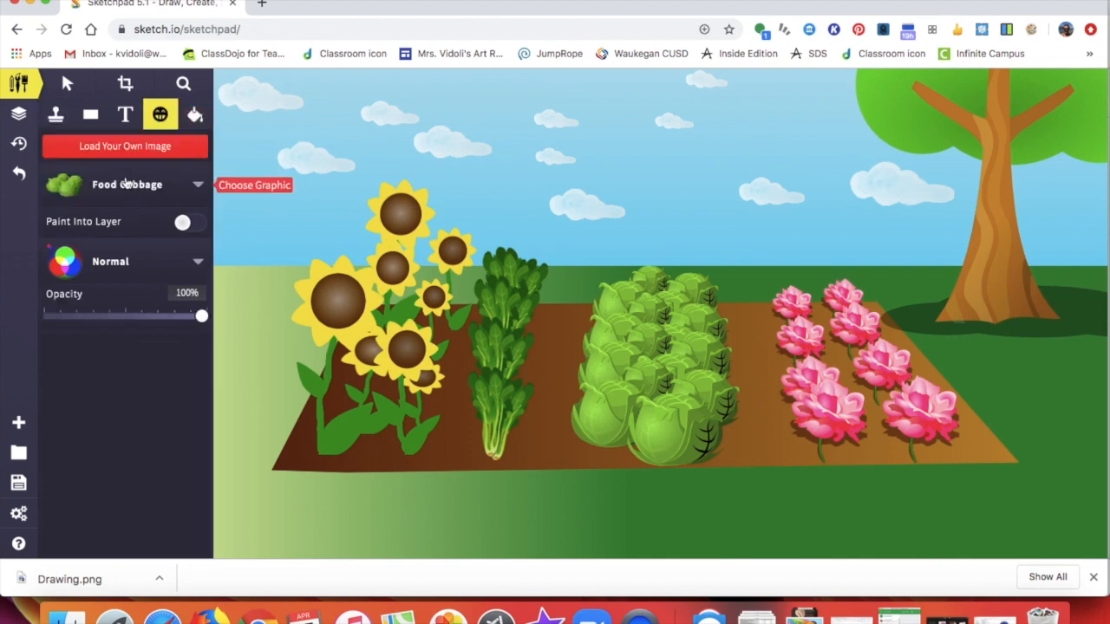
{"action": "left_click", "coordinate": [126, 185]}
{"action": "left_click", "coordinate": [316, 97]}
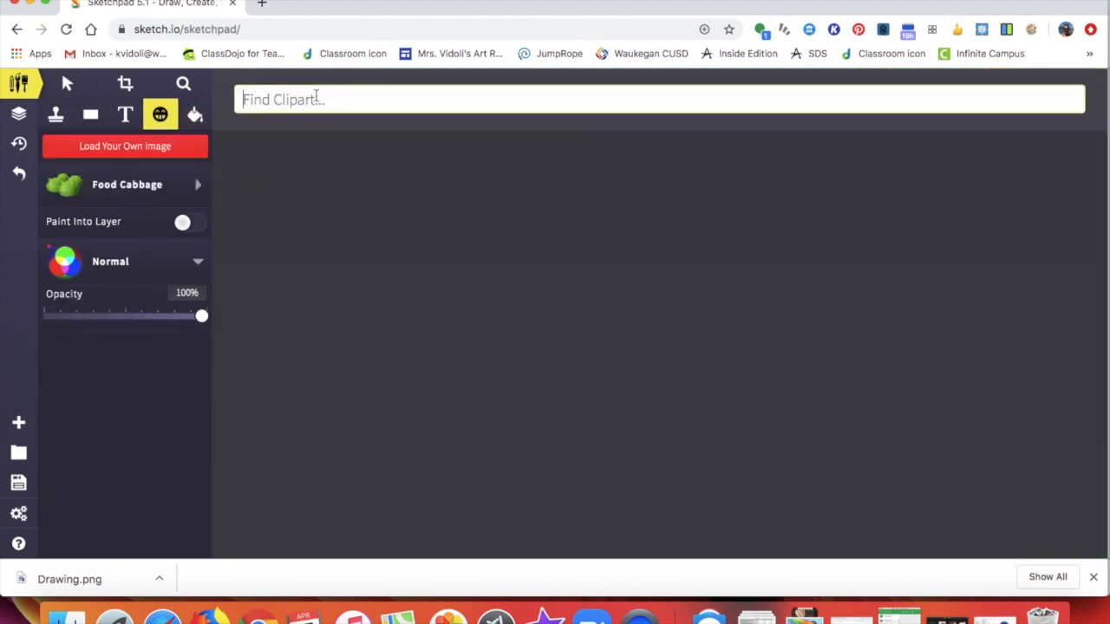
{"action": "type", "text": "sun"}
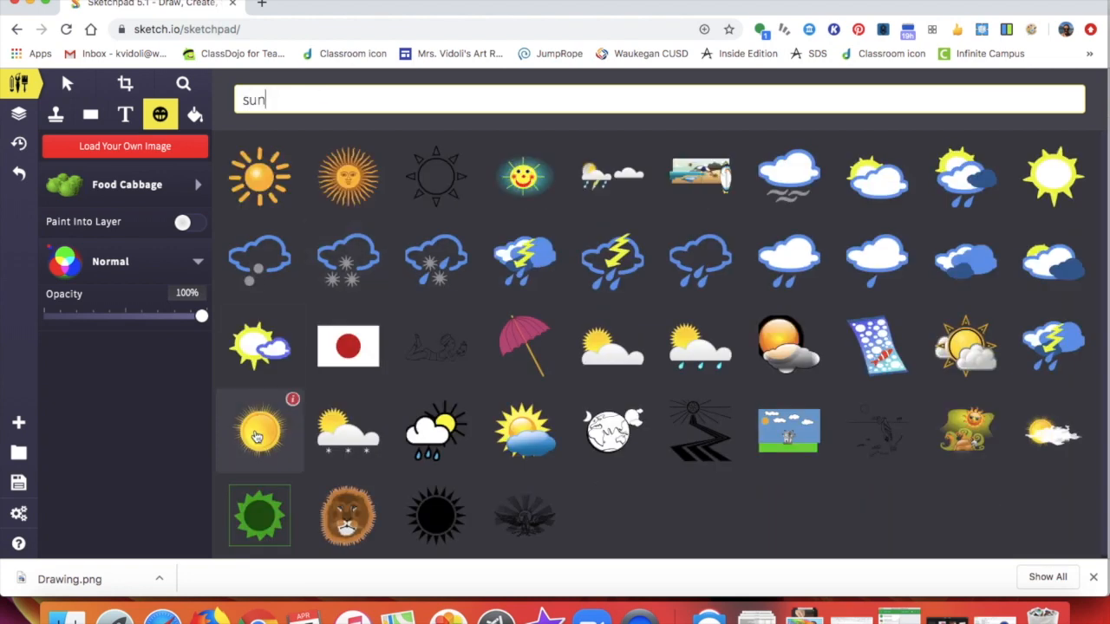
{"action": "mouse_move", "coordinate": [257, 438]}
{"action": "left_click", "coordinate": [257, 436]}
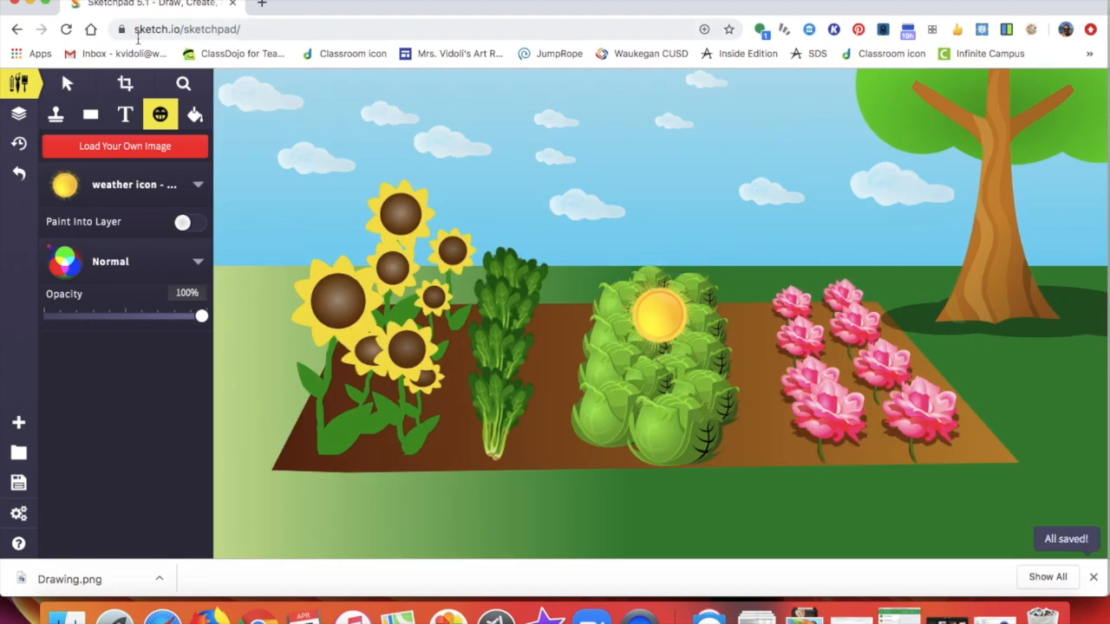
Move the sun to the upper edge of the sky beside the tree and shrink it slightly
{"action": "left_click", "coordinate": [68, 82]}
{"action": "left_click_drag", "start_coordinate": [659, 315], "coordinate": [789, 78]}
{"action": "mouse_move", "coordinate": [735, 119]}
{"action": "left_mouse_down"}
{"action": "mouse_move", "coordinate": [697, 165]}
{"action": "mouse_move", "coordinate": [748, 111]}
{"action": "left_mouse_up"}
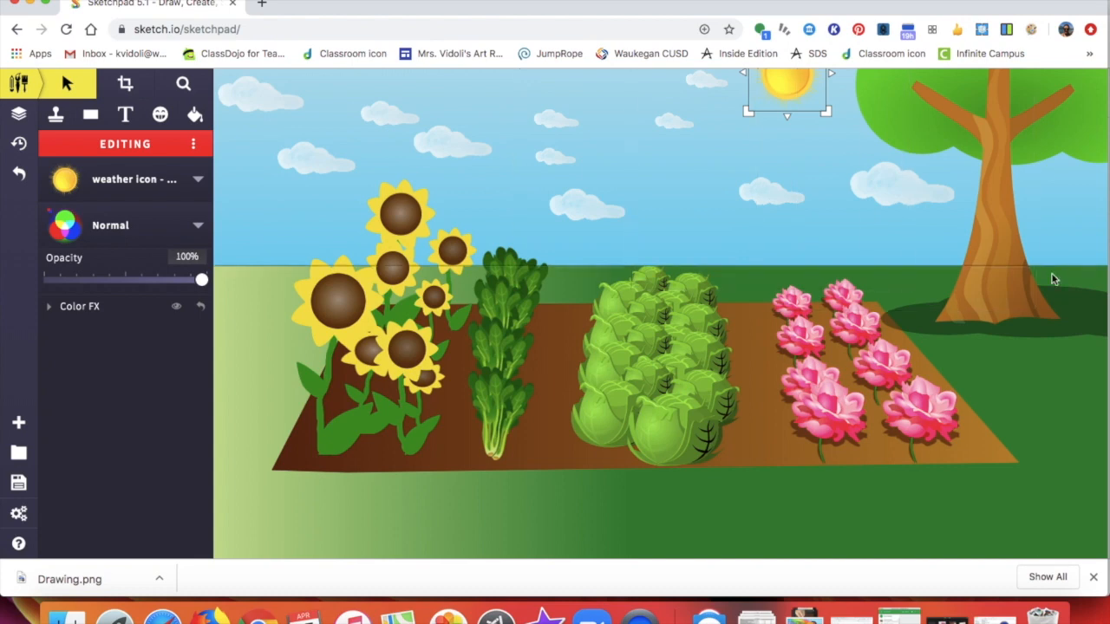
{"action": "left_click", "coordinate": [1045, 398]}
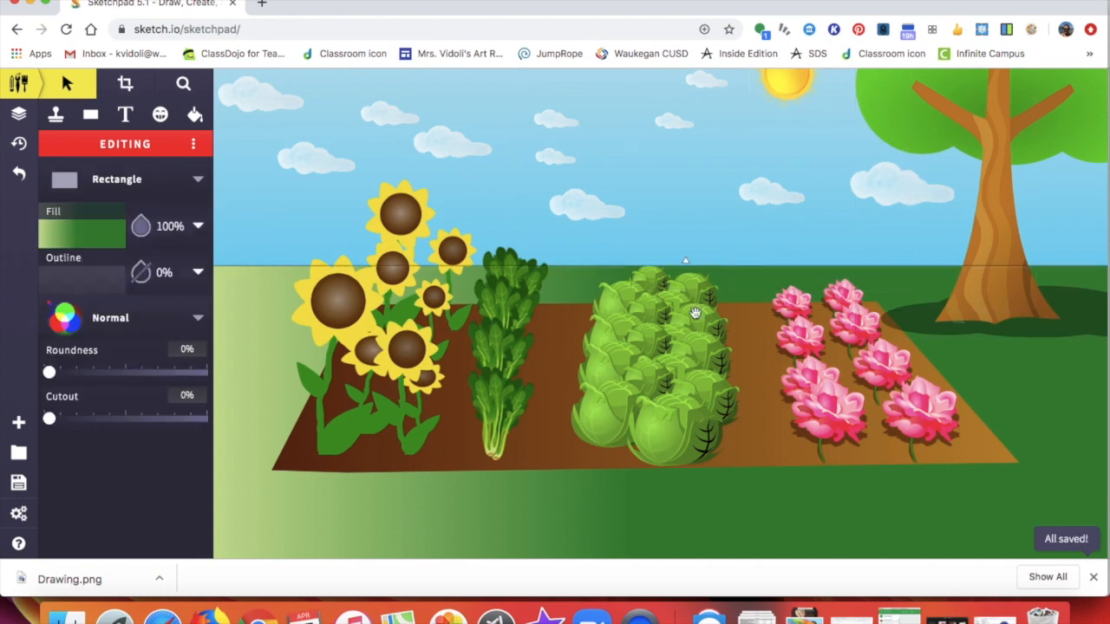
Hide the tool settings and download the drawing as a PNG at 72 DPI and 1.0x scale
{"action": "left_click", "coordinate": [19, 83]}
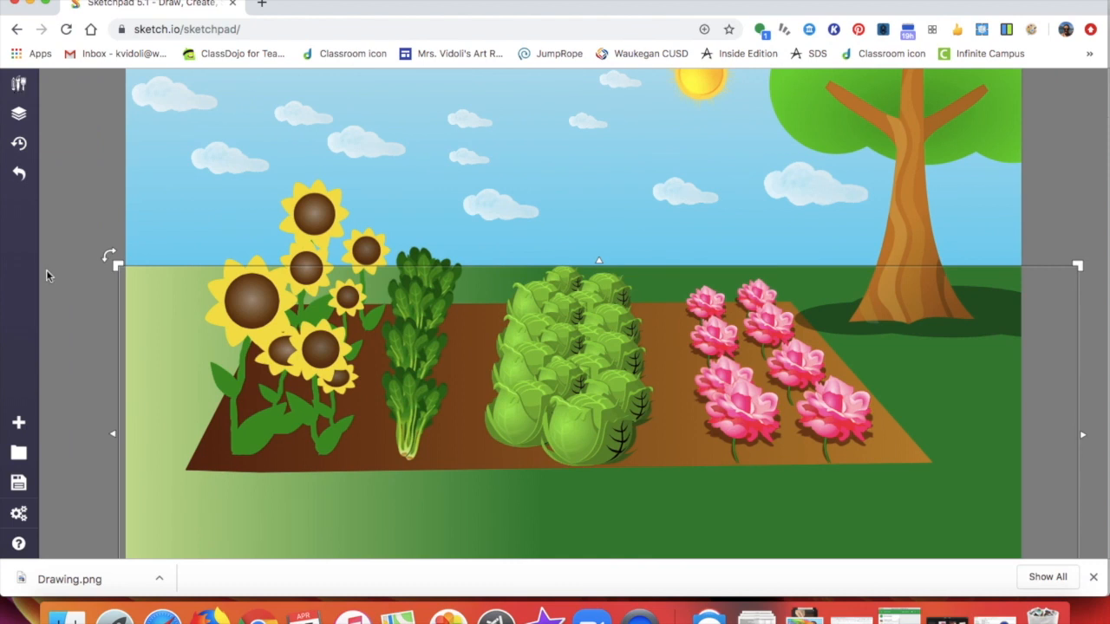
{"action": "left_click", "coordinate": [19, 483]}
{"action": "left_click", "coordinate": [528, 189]}
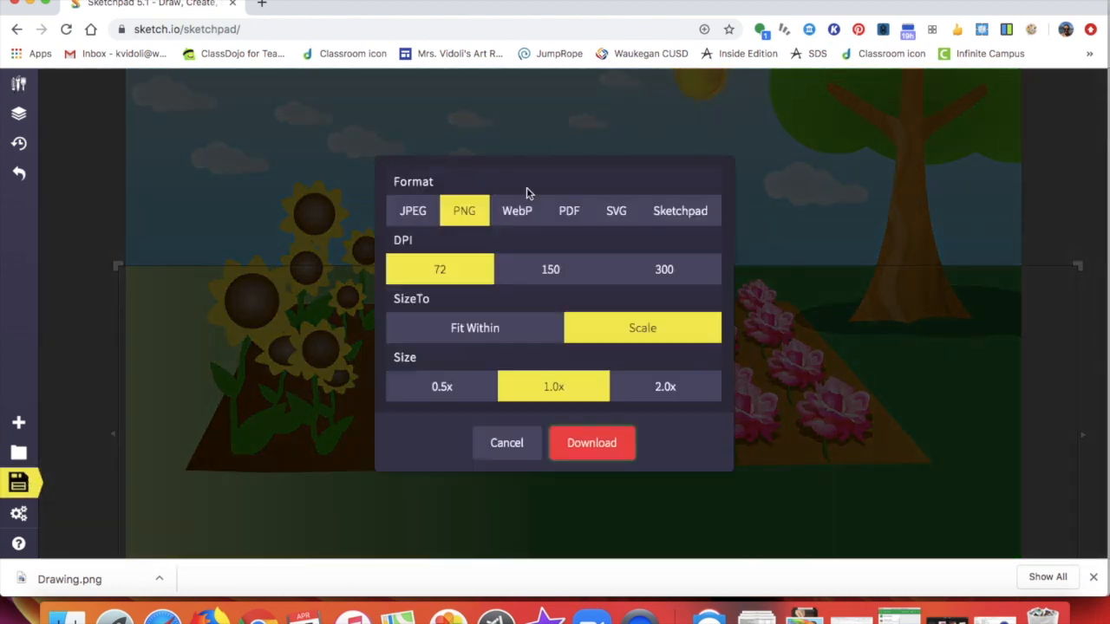
{"action": "left_click", "coordinate": [584, 449]}
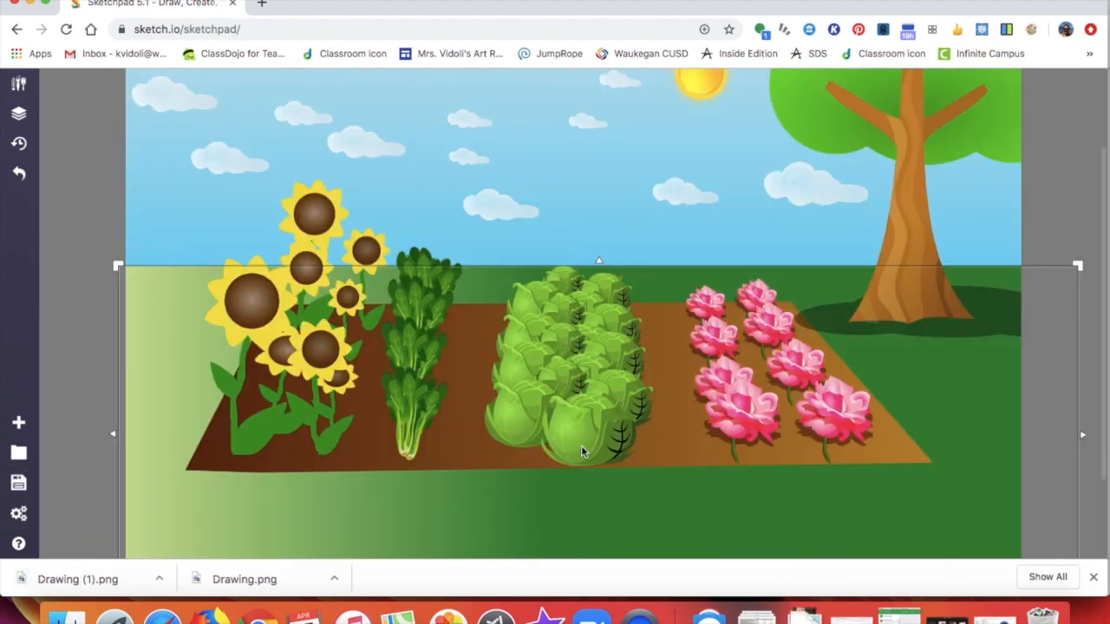